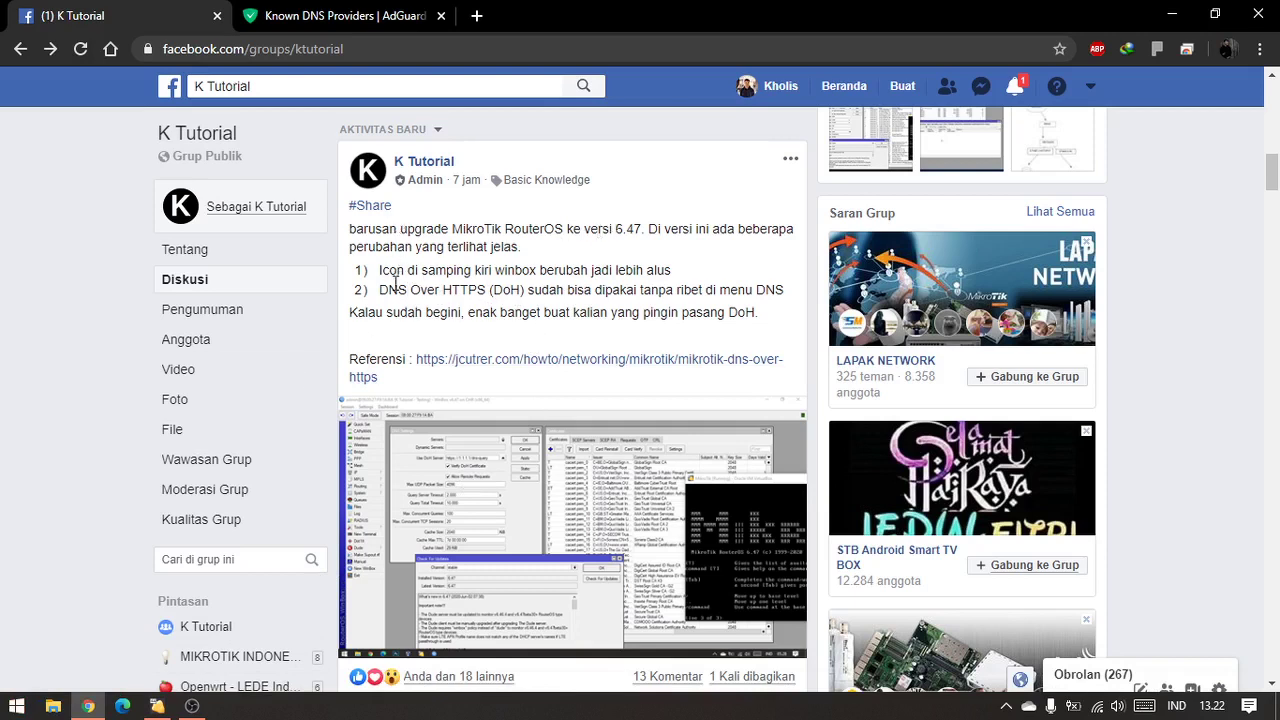
Step: Highlight the two RouterOS 6.47 changes in the group post: the smoother WinBox icons and DNS over HTTPS support
{"action": "left_click_drag", "start_coordinate": [380, 268], "coordinate": [555, 271]}
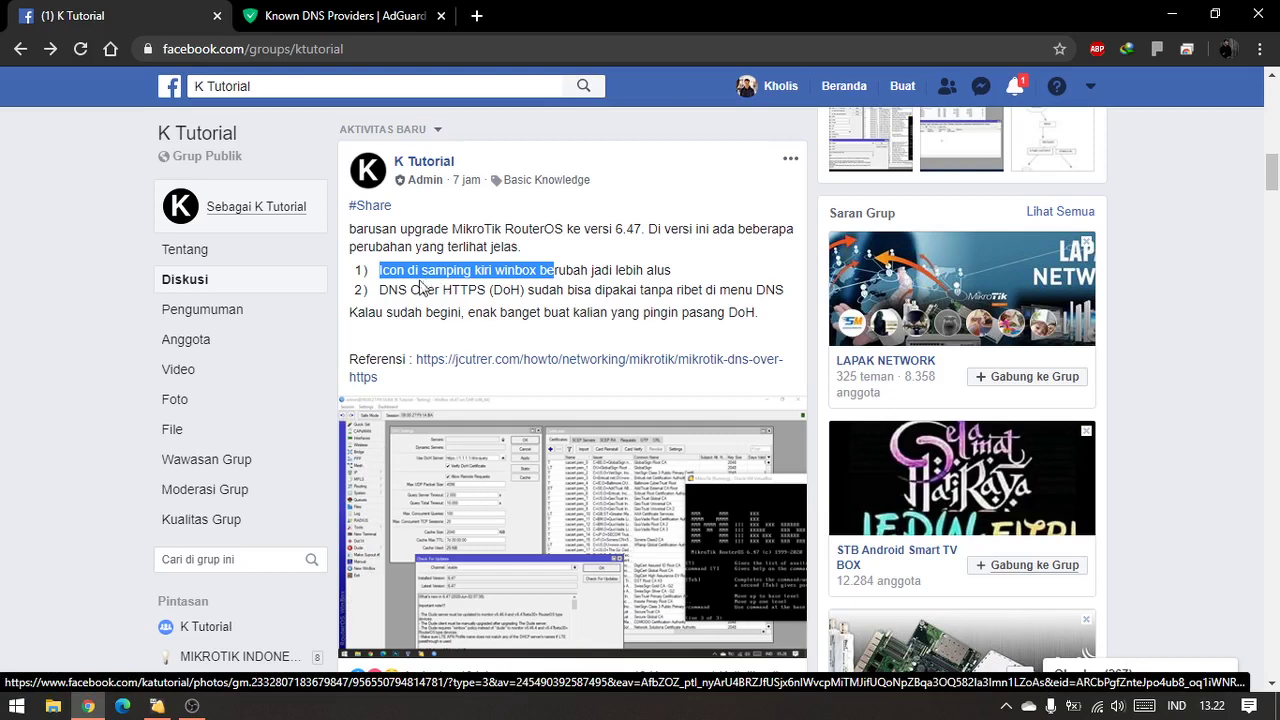
{"action": "left_click_drag", "start_coordinate": [381, 288], "coordinate": [592, 290]}
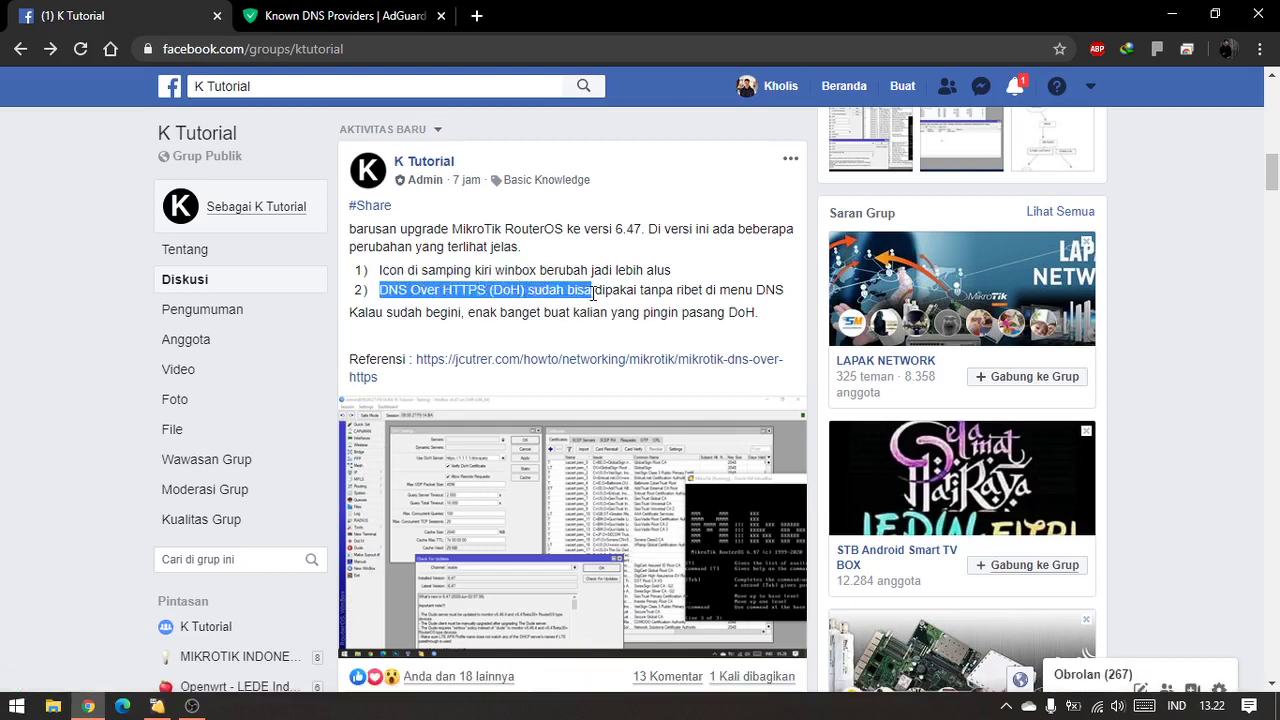
{"action": "left_click", "coordinate": [497, 271]}
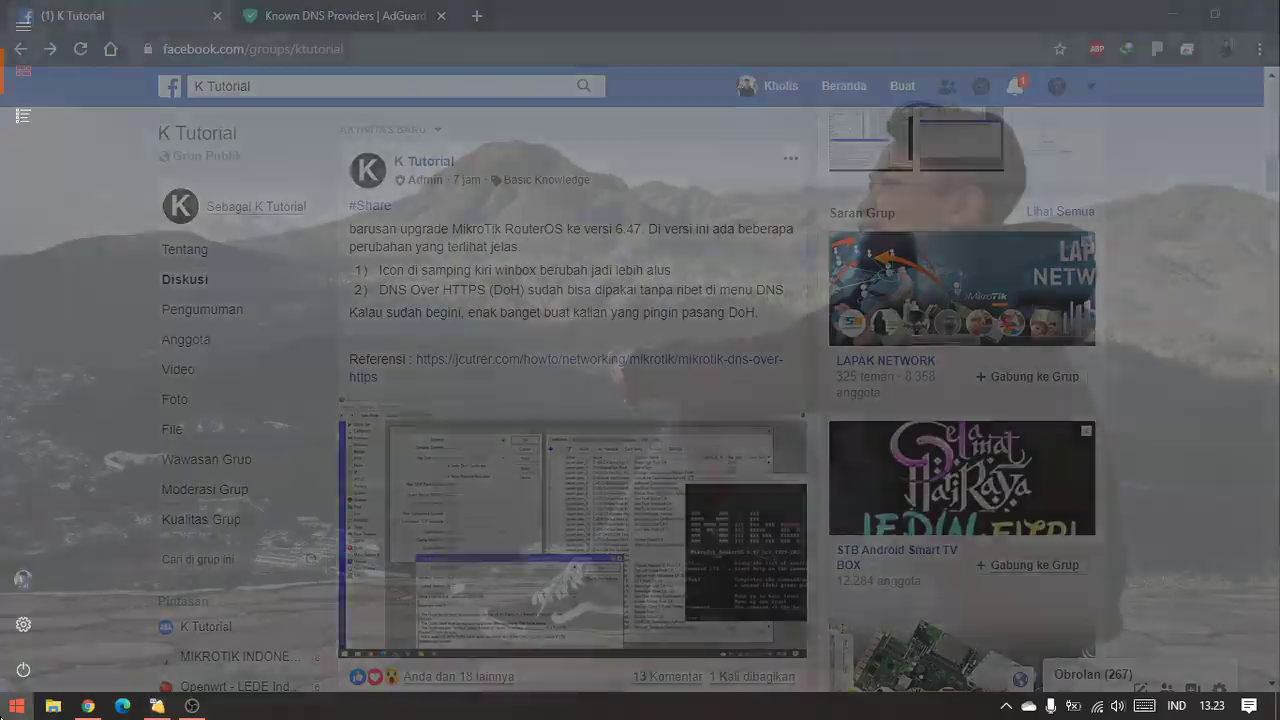
Step: Launch WinBox, connect to the neighboring router at 192.168.100.2 with the saved admin login, and close the startup terminal
{"action": "left_click", "coordinate": [16, 706]}
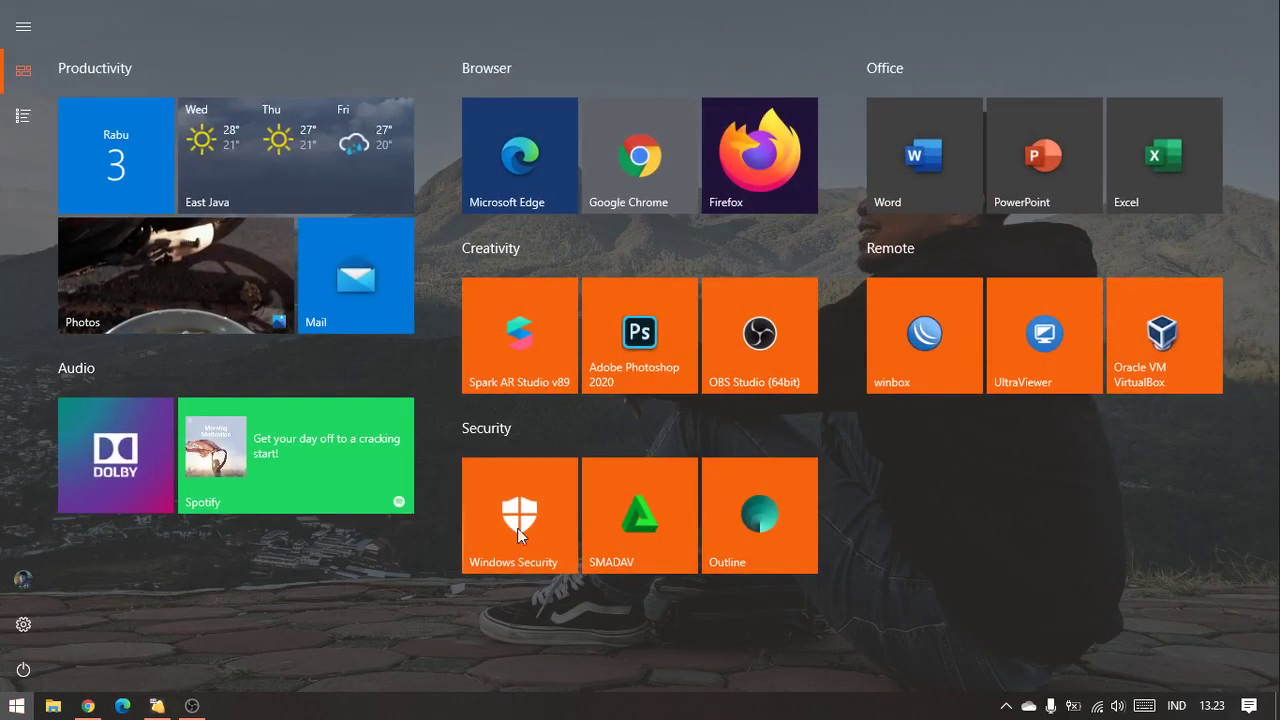
{"action": "left_click", "coordinate": [895, 365]}
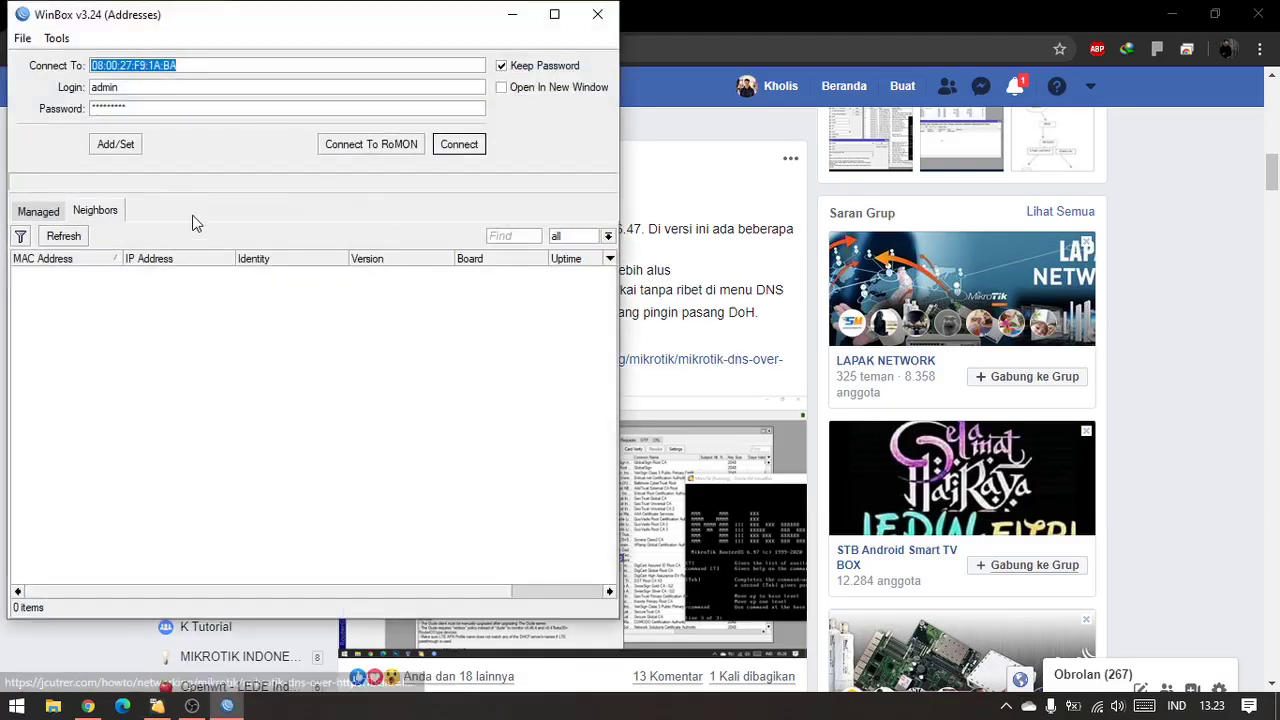
{"action": "left_click_drag", "start_coordinate": [266, 24], "coordinate": [292, 41]}
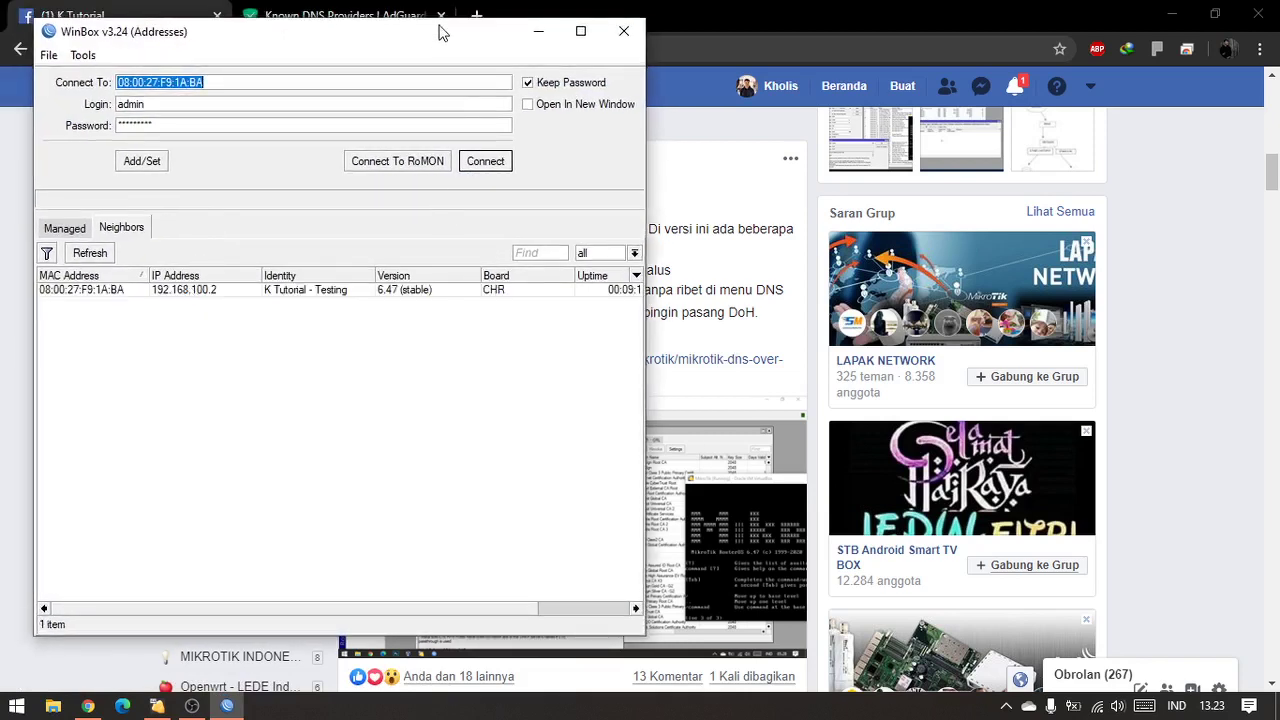
{"action": "left_click_drag", "start_coordinate": [440, 24], "coordinate": [440, 151]}
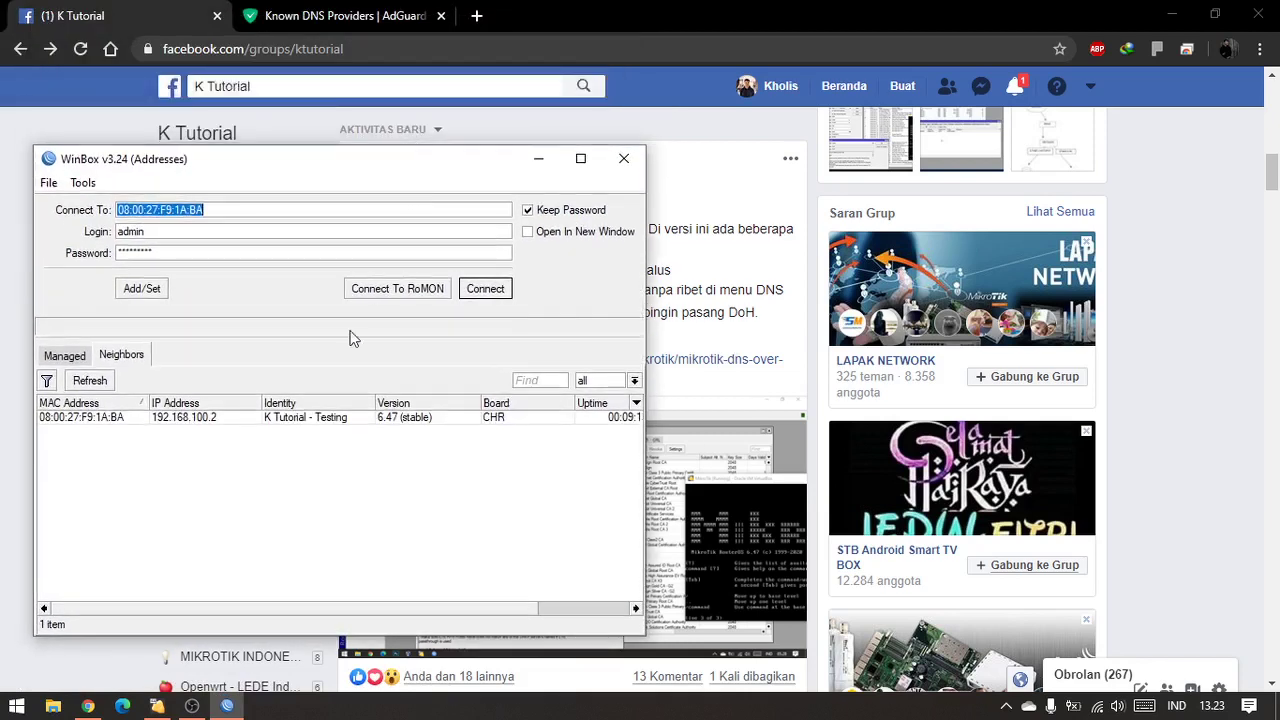
{"action": "left_click", "coordinate": [400, 420]}
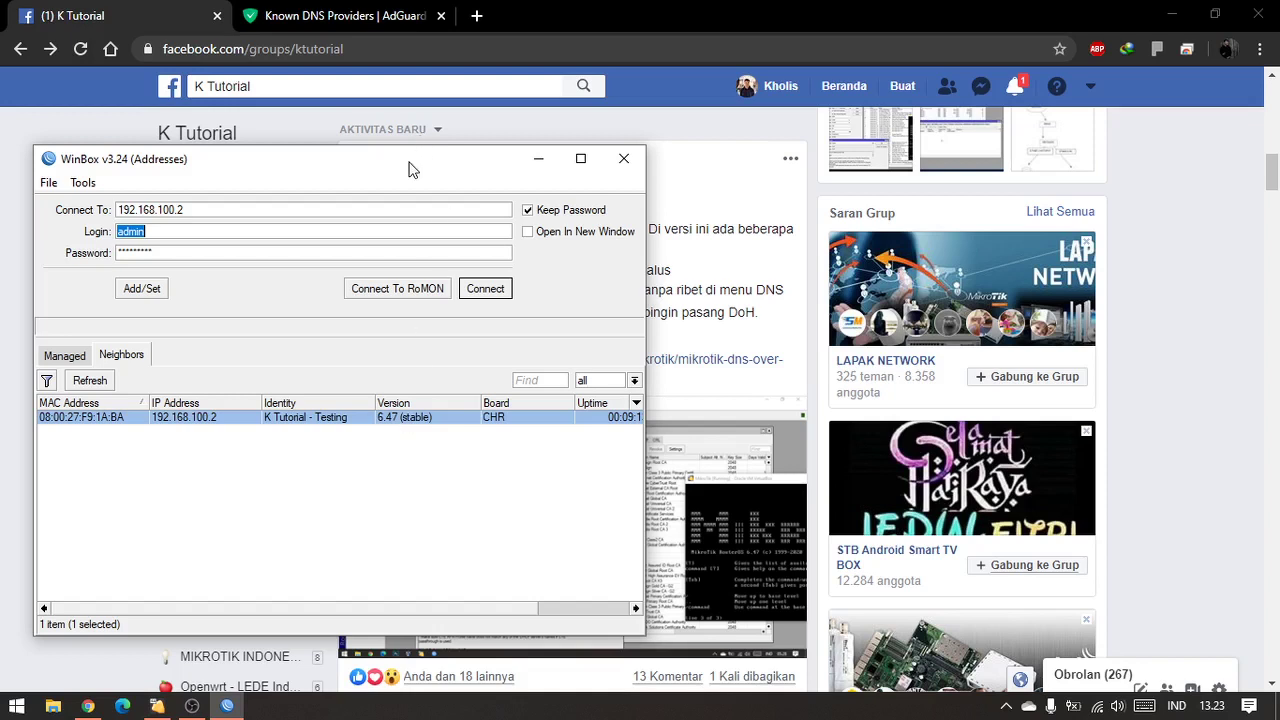
{"action": "left_click_drag", "start_coordinate": [410, 161], "coordinate": [429, 160]}
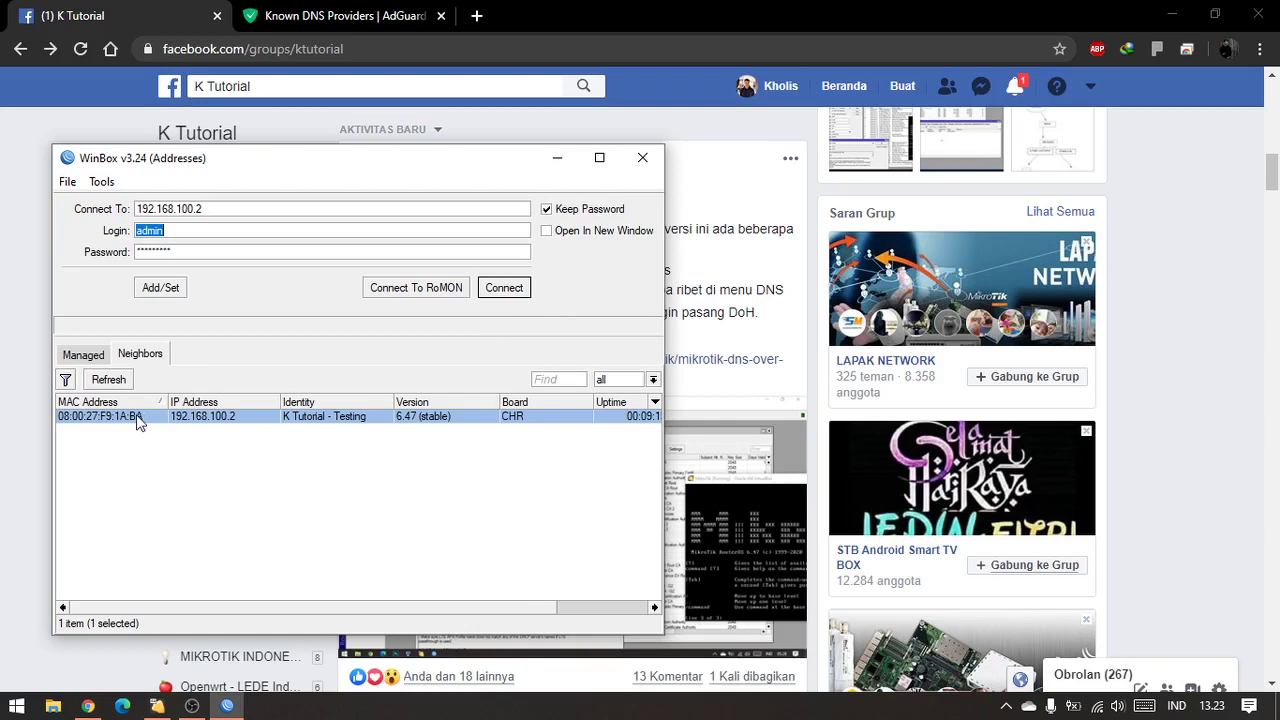
{"action": "left_click", "coordinate": [503, 290]}
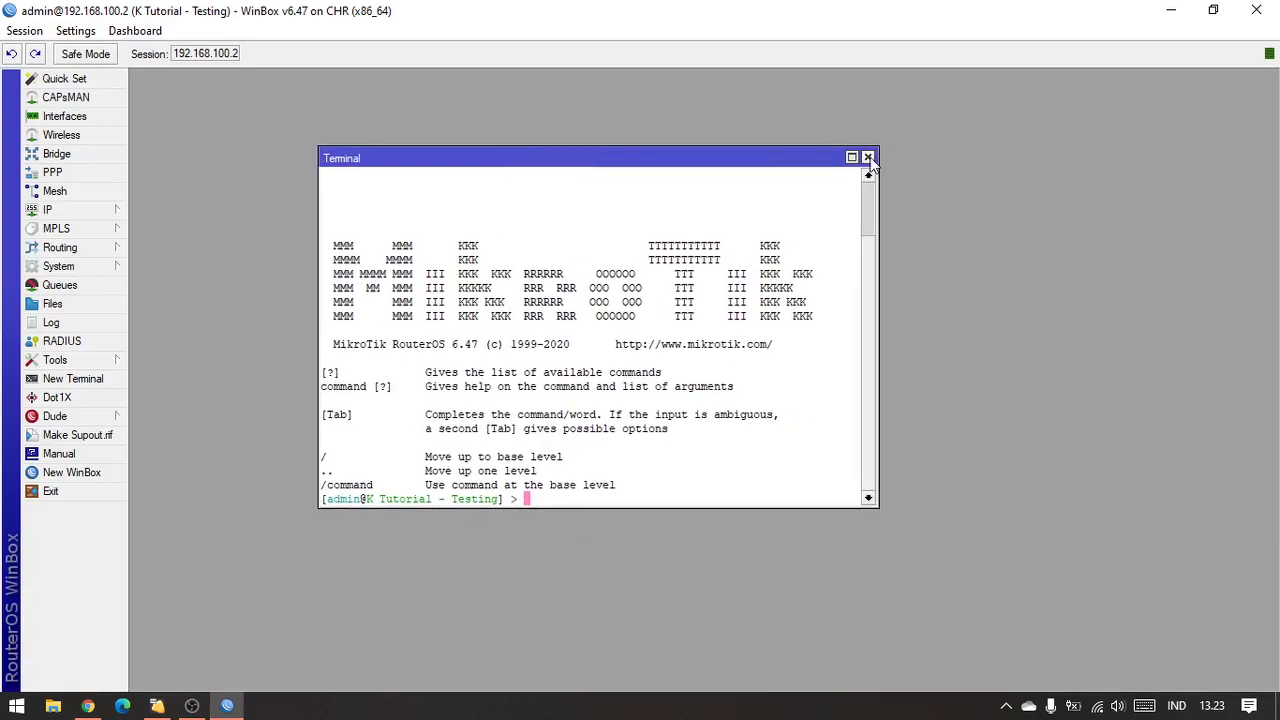
{"action": "left_click", "coordinate": [867, 158]}
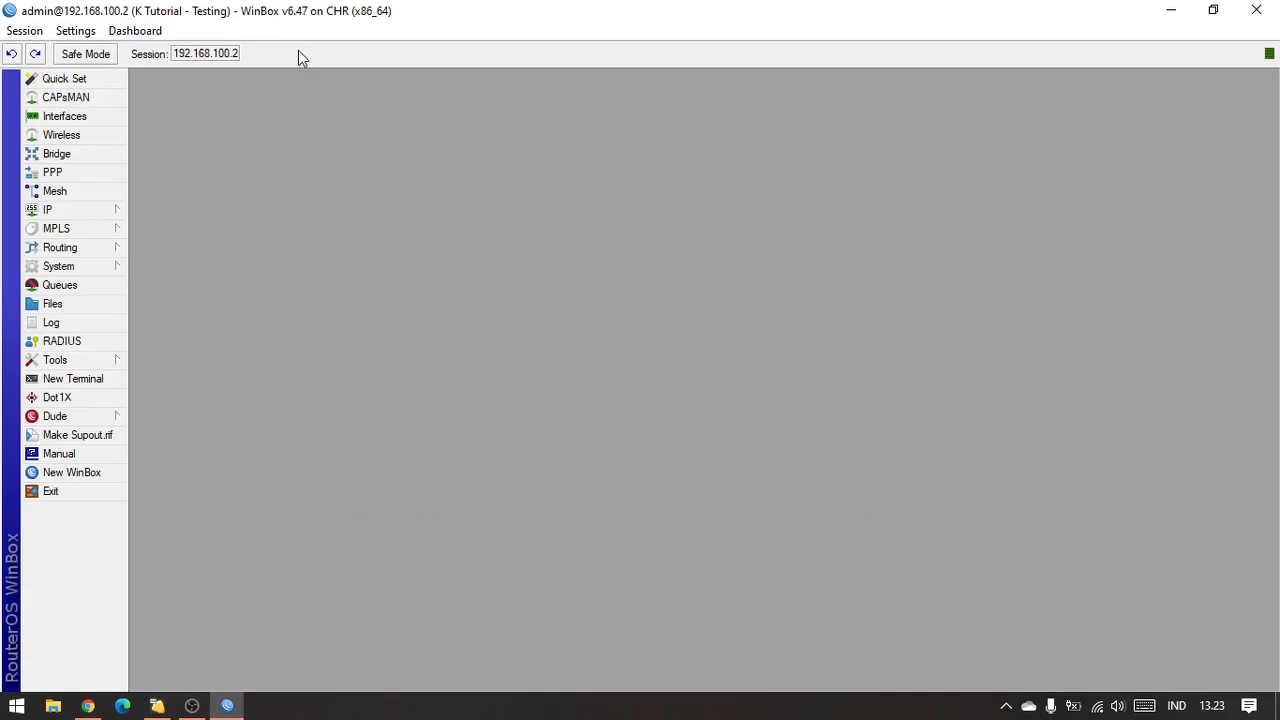
Step: Open the router's package list and check for RouterOS updates on the stable channel
{"action": "left_click", "coordinate": [116, 270]}
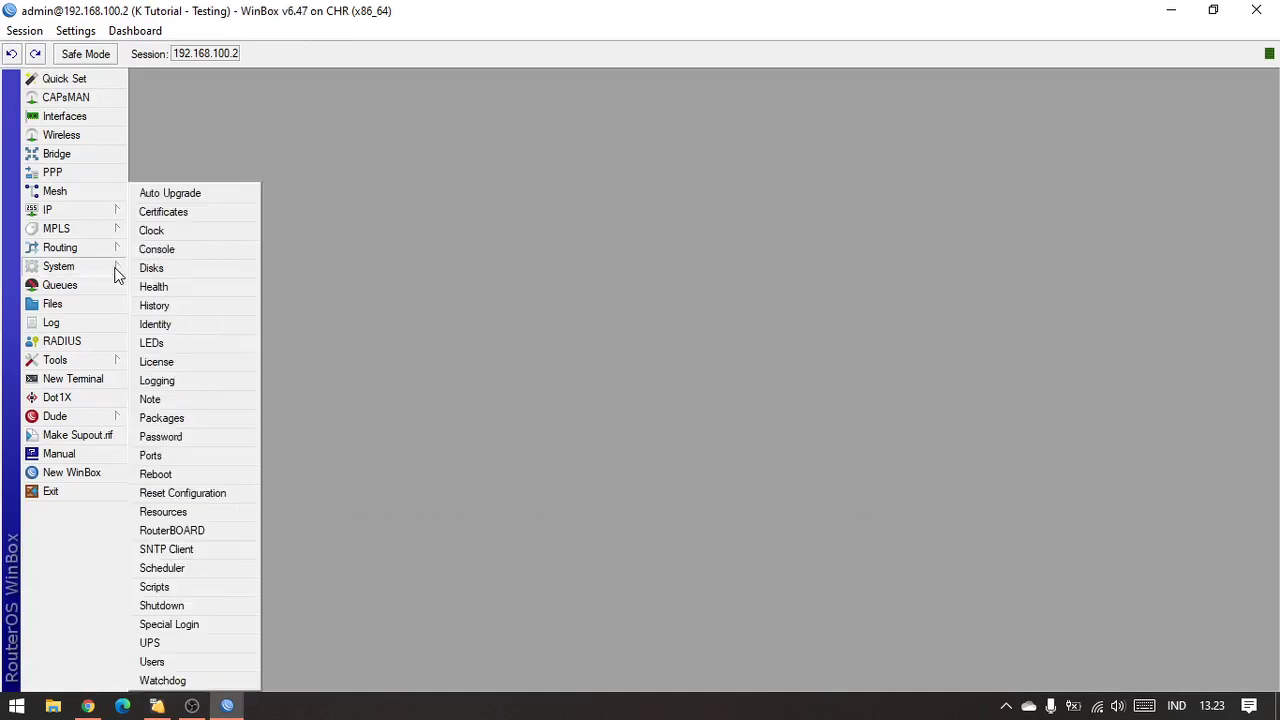
{"action": "left_click", "coordinate": [183, 420]}
{"action": "left_click_drag", "start_coordinate": [521, 224], "coordinate": [333, 164]}
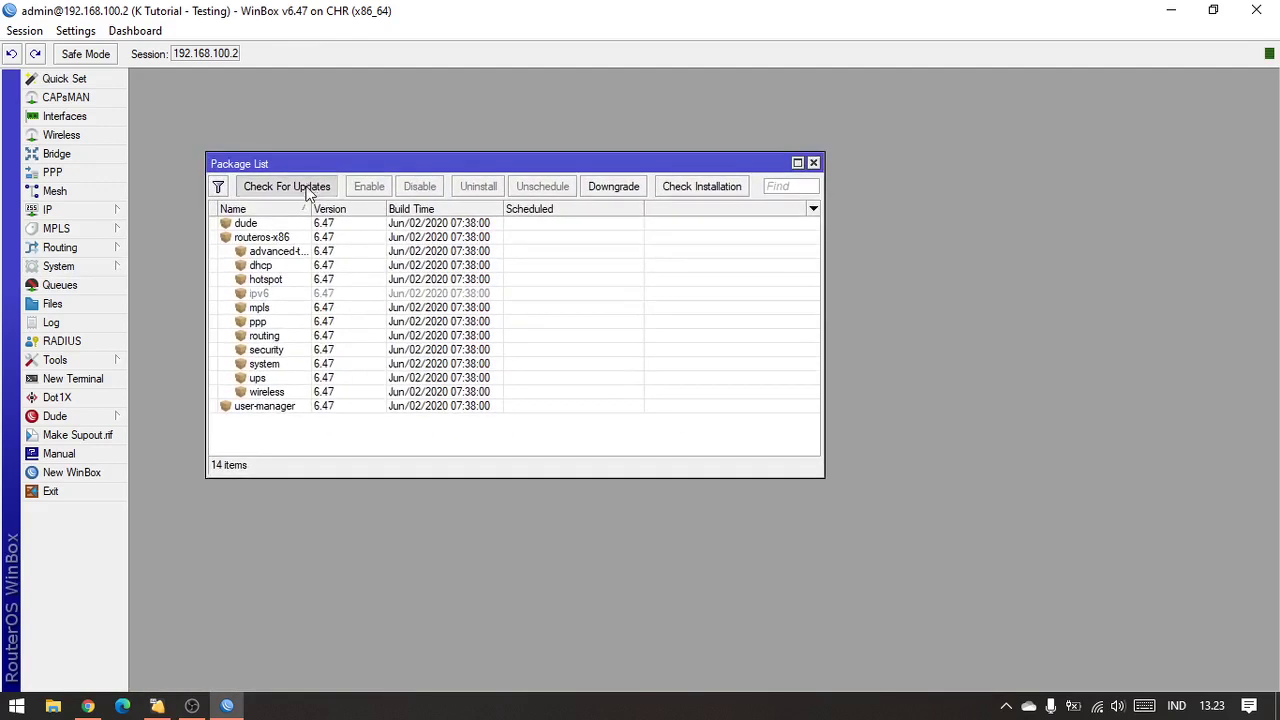
{"action": "left_click", "coordinate": [310, 190]}
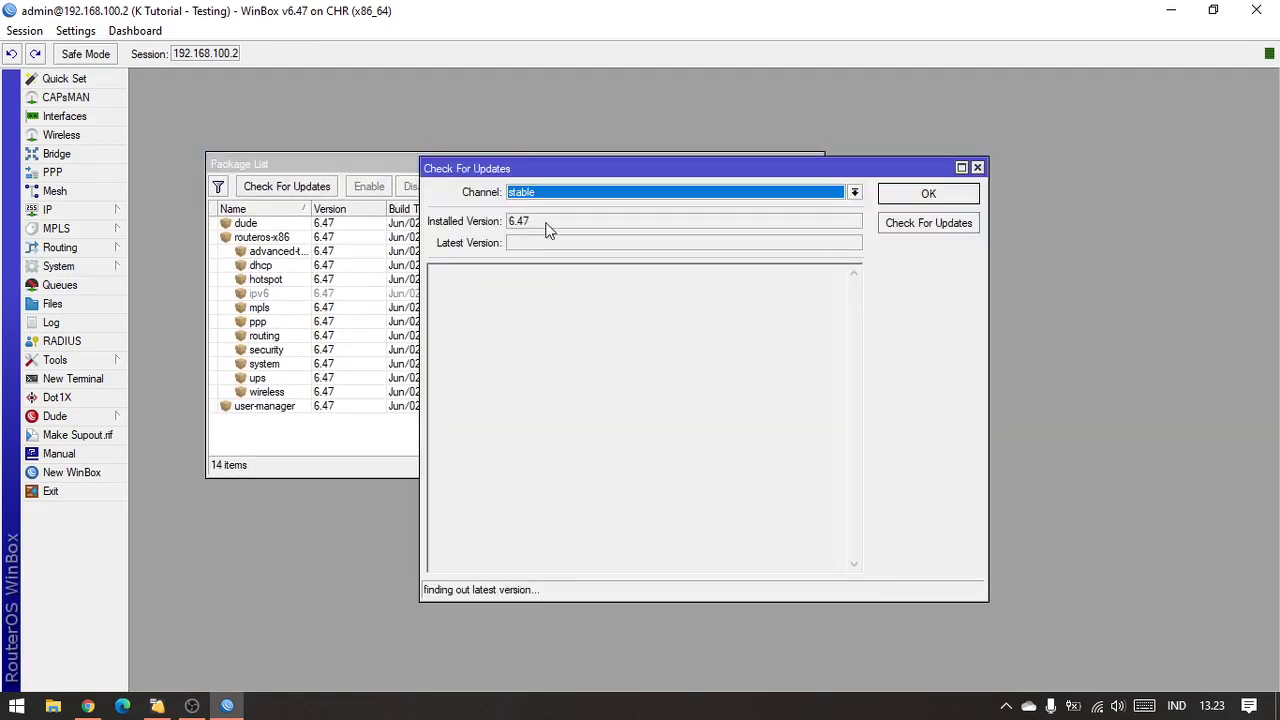
{"action": "left_click", "coordinate": [533, 224]}
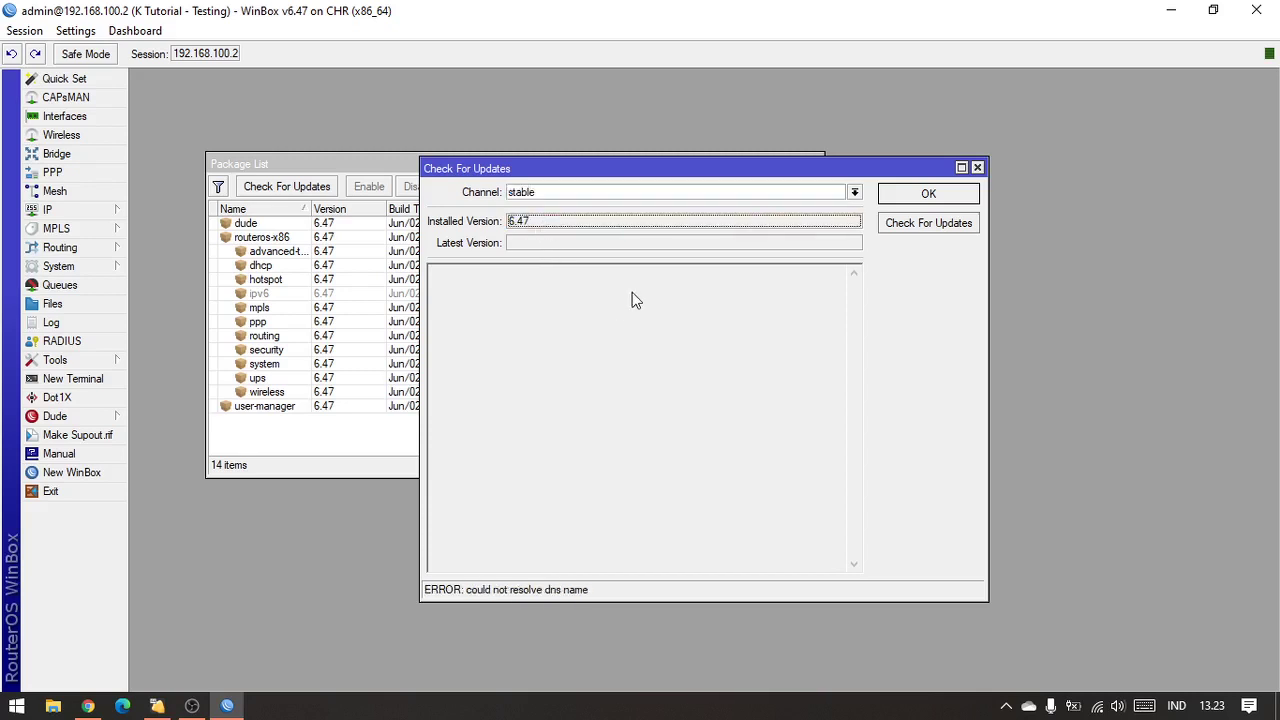
{"action": "left_click", "coordinate": [963, 228]}
Step: Examine the RouterOS 6.47 release notes, then close the update check and the package list
{"action": "left_click_drag", "start_coordinate": [740, 168], "coordinate": [826, 140]}
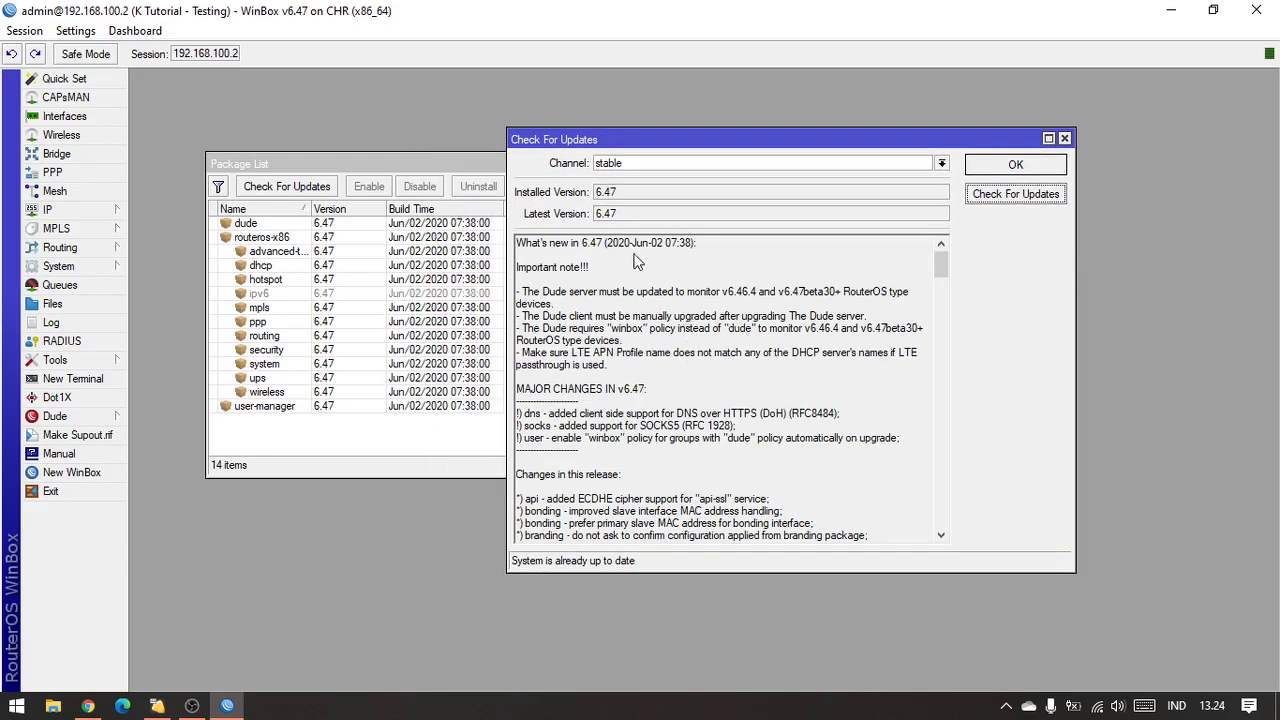
{"action": "left_click", "coordinate": [590, 250]}
{"action": "left_click", "coordinate": [980, 167]}
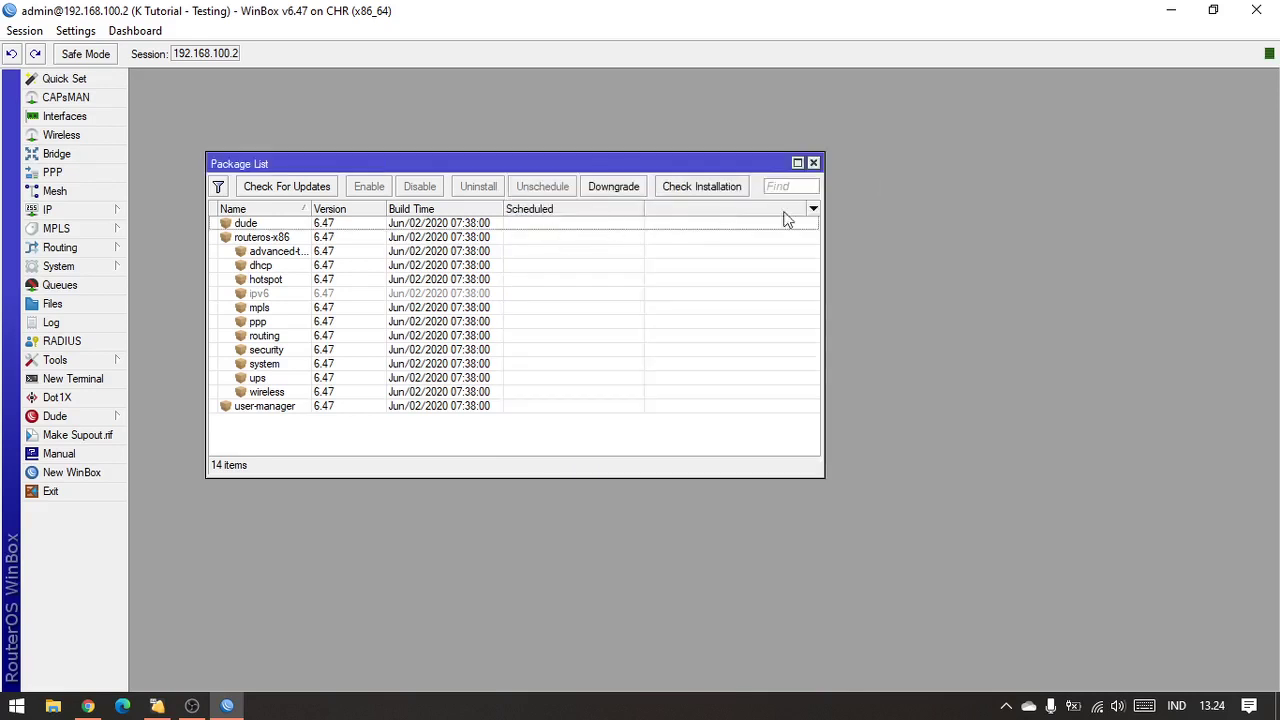
{"action": "left_click", "coordinate": [813, 163]}
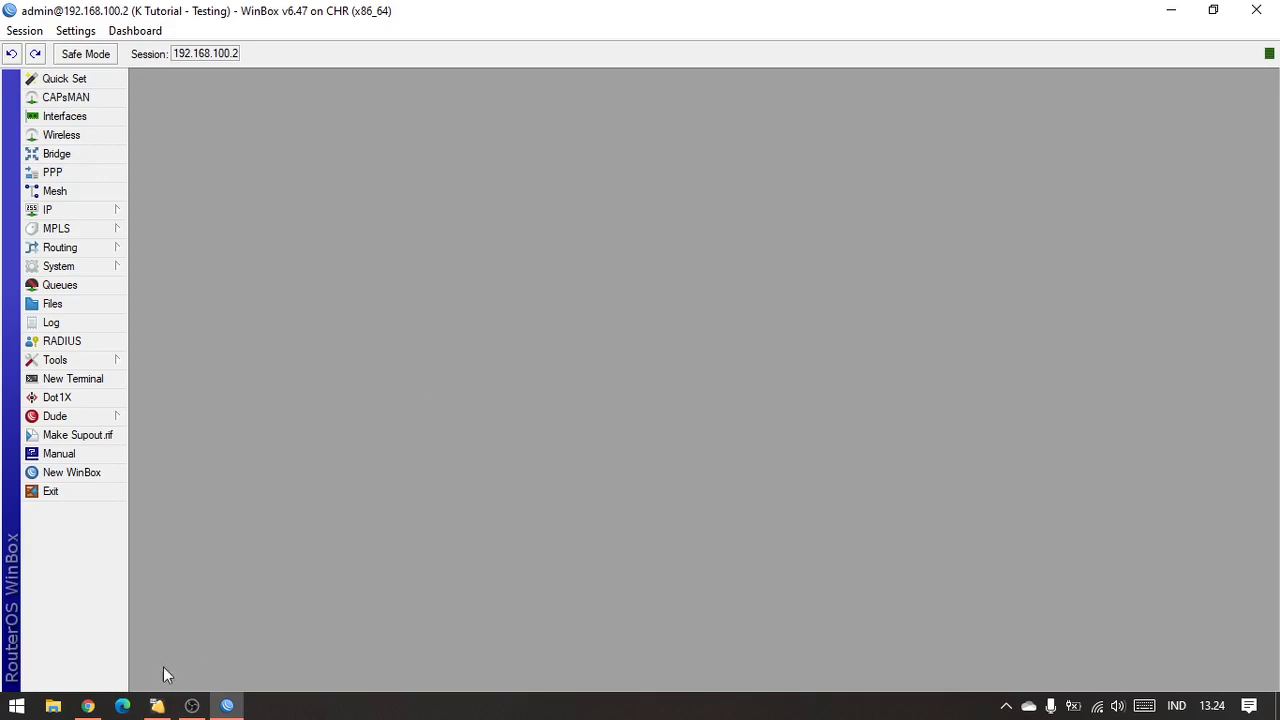
Step: Switch to Chrome and load the tutorial author's YouTube channel in a new tab
{"action": "left_click", "coordinate": [88, 706]}
{"action": "left_click", "coordinate": [471, 16]}
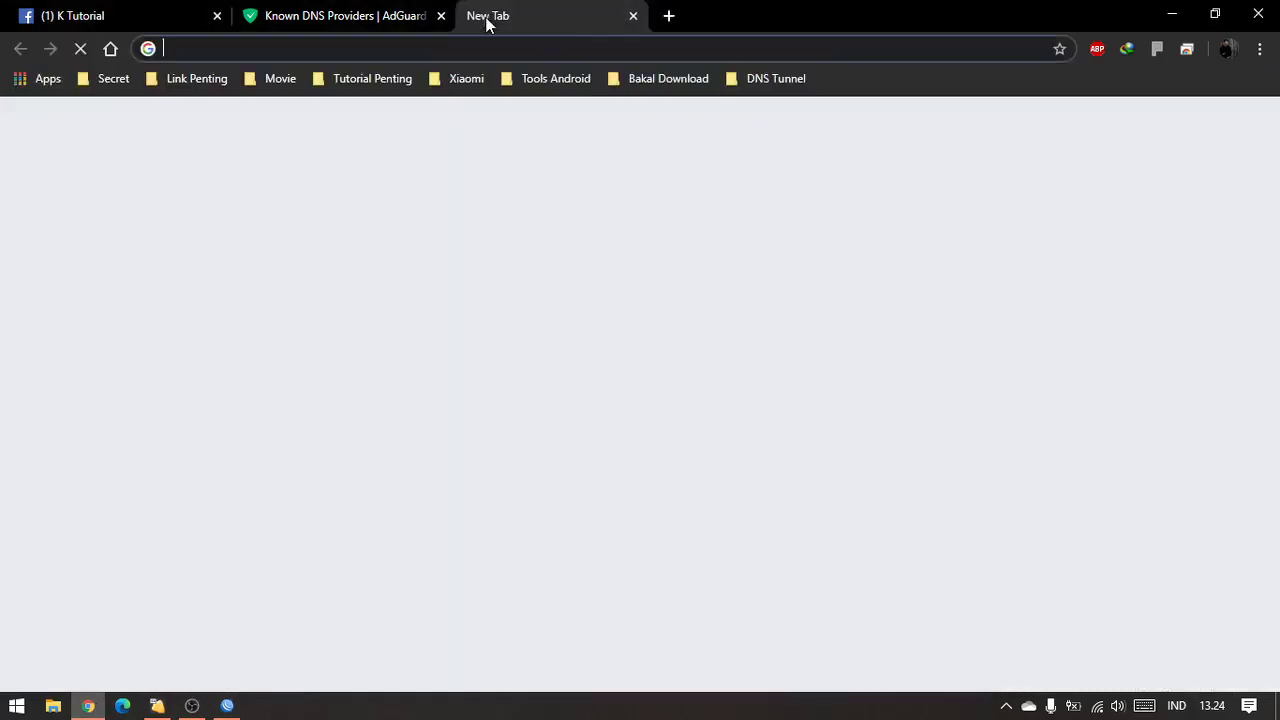
{"action": "type", "text": "youtube.com"}
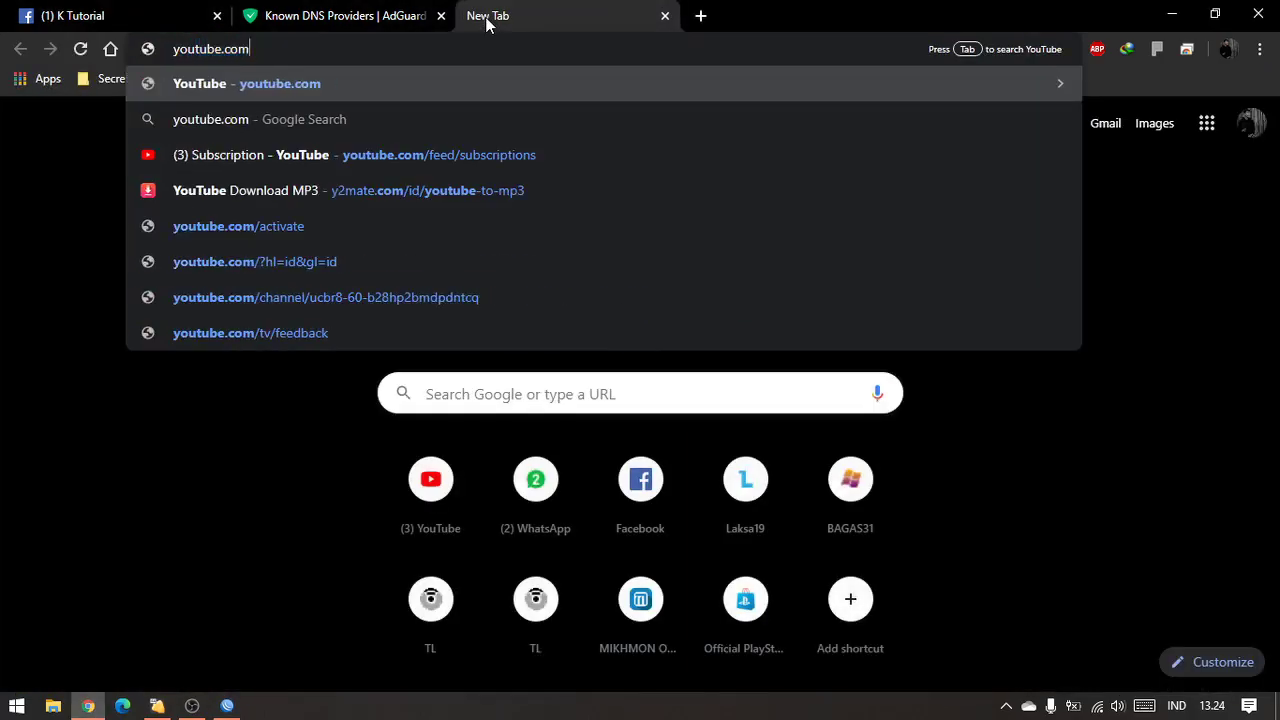
{"action": "type", "text": "/khol"}
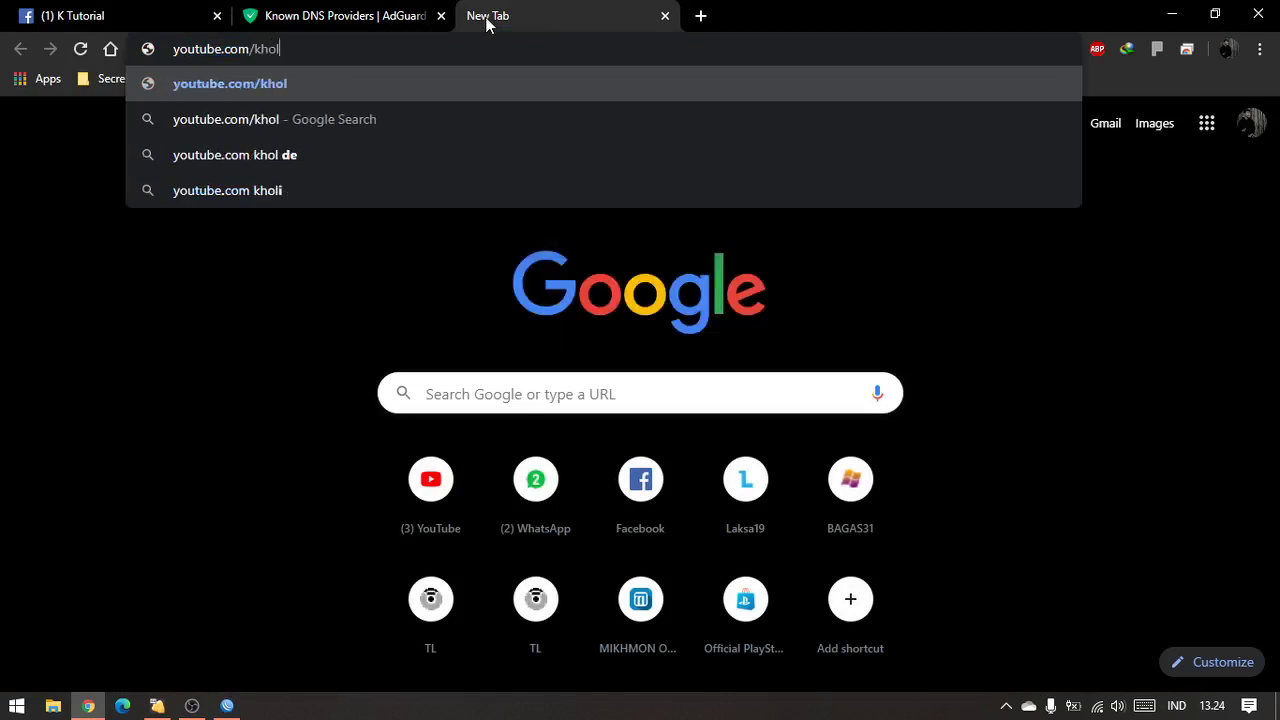
{"action": "type", "text": "isvir"}
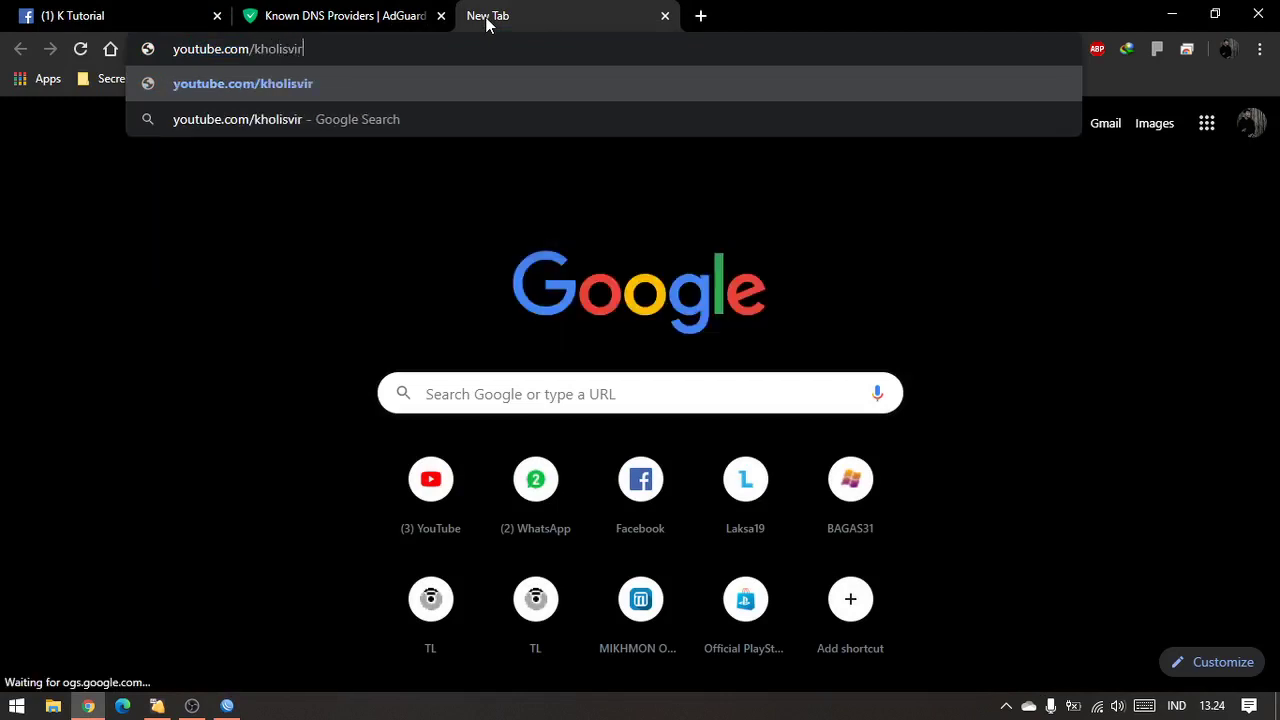
{"action": "type", "text": "olo"}
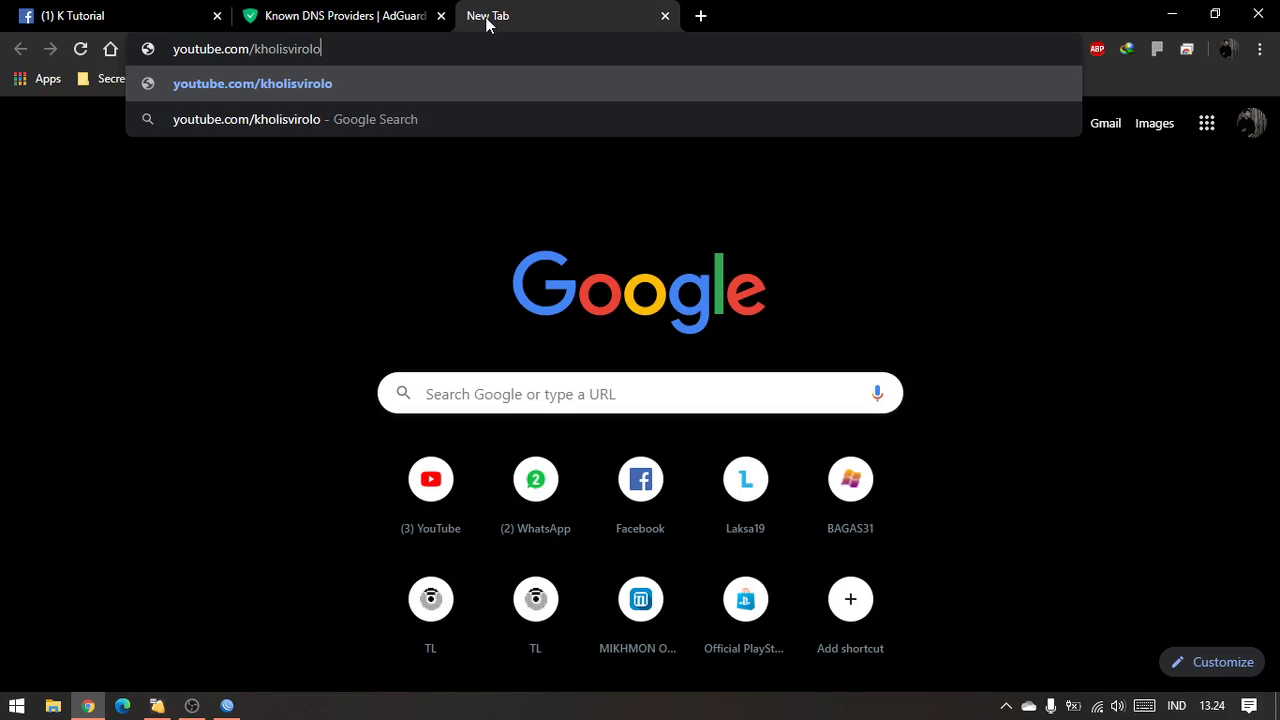
{"action": "type", "text": "gist"}
{"action": "key", "text": "Return"}
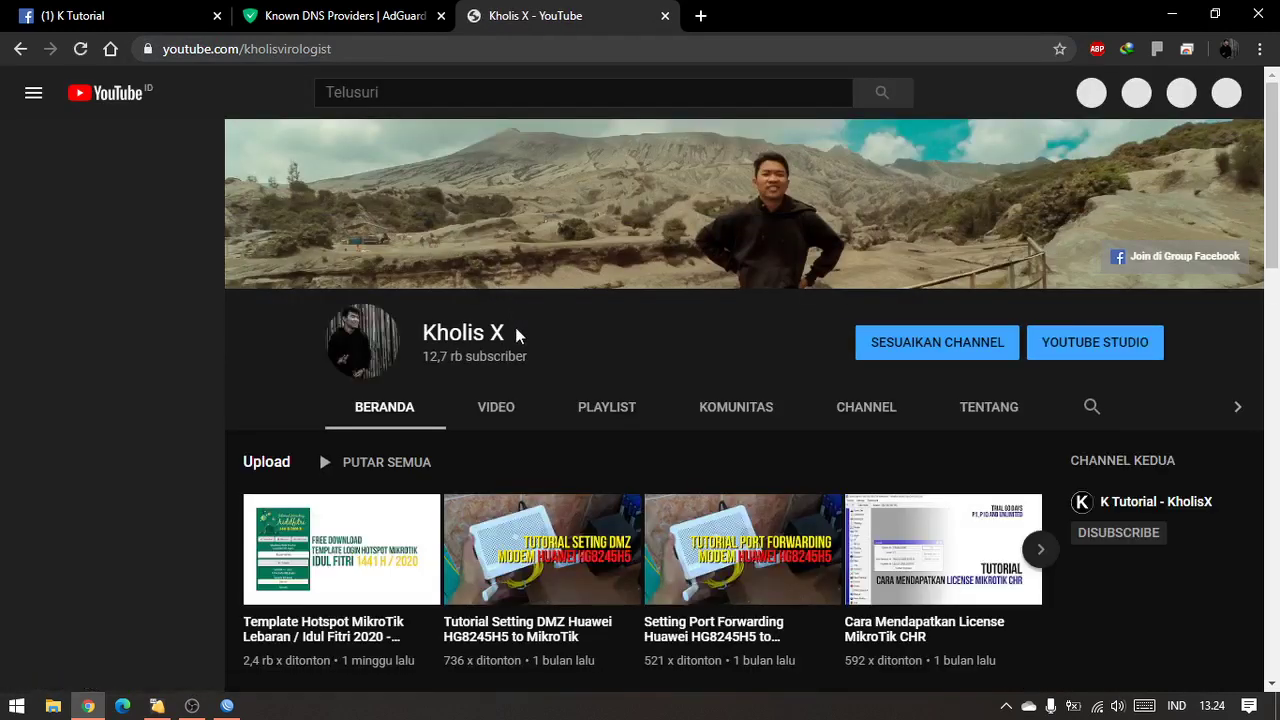
Step: Open the channel's full video list and examine the uploads for earlier MikroTik and DNS tutorials
{"action": "left_click", "coordinate": [507, 413]}
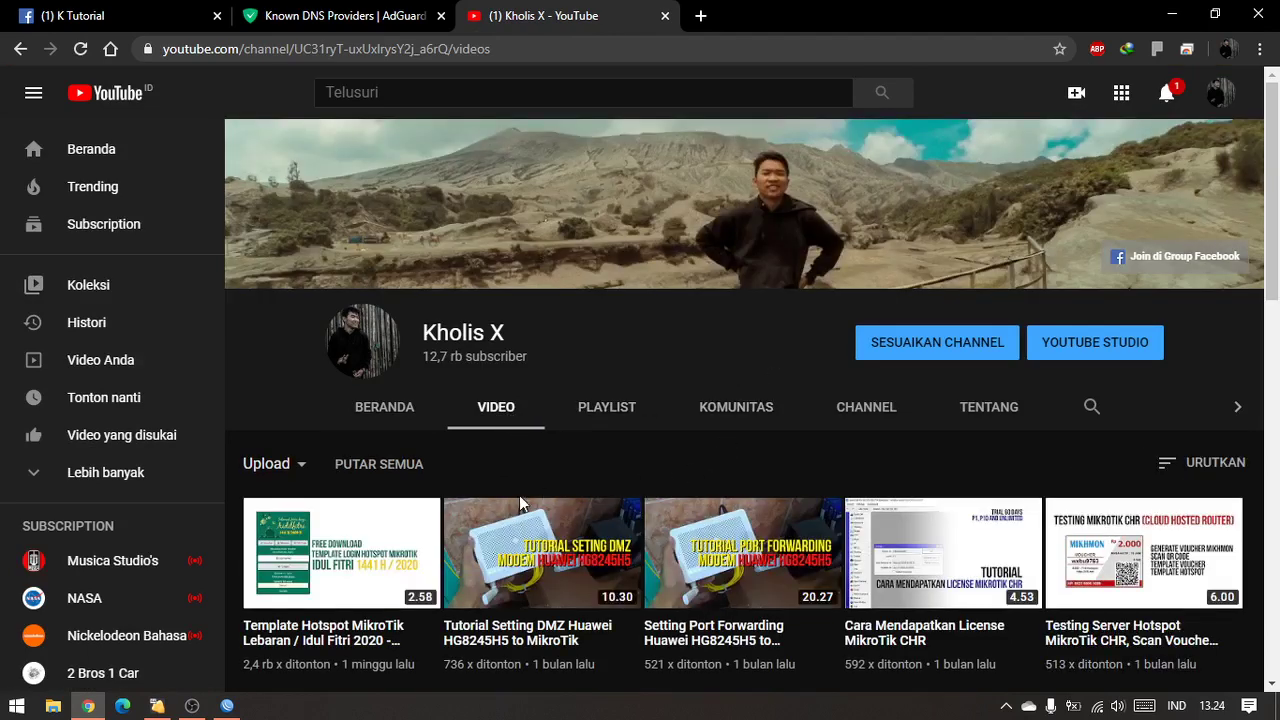
{"action": "scroll", "coordinate": [550, 456], "scroll_direction": "down", "scroll_amount": 3}
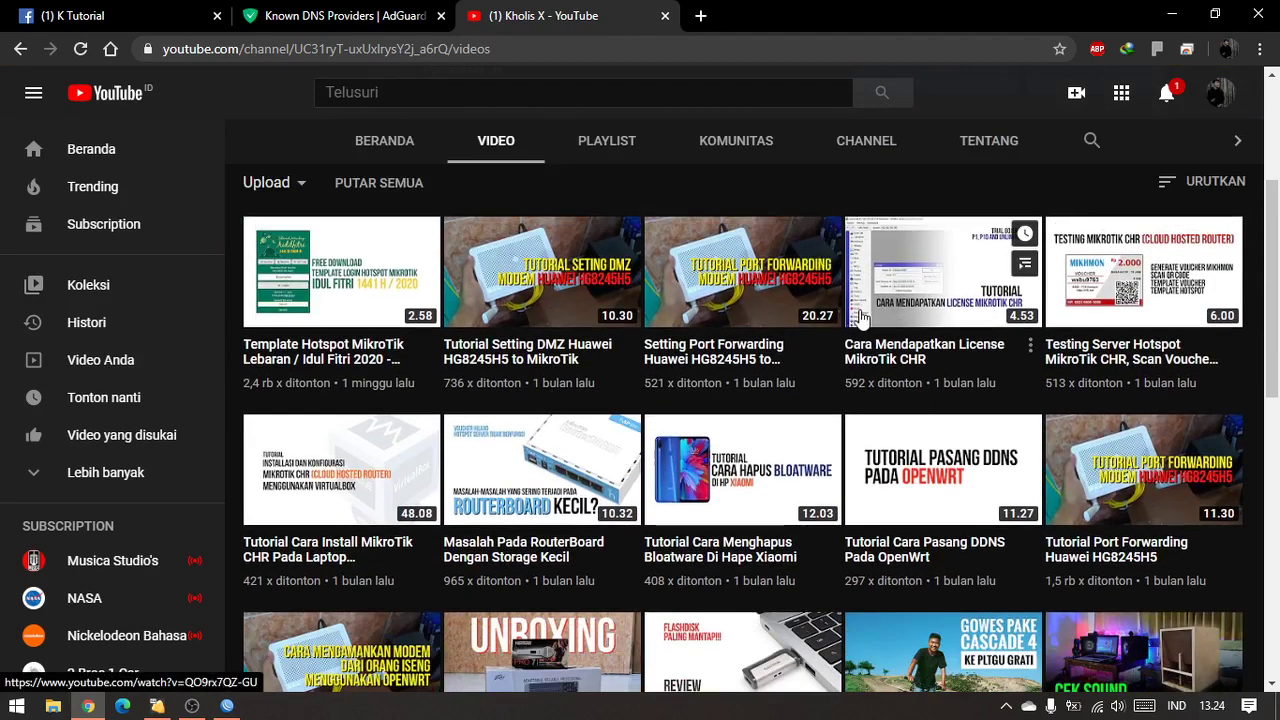
{"action": "scroll", "coordinate": [856, 316], "scroll_direction": "down", "scroll_amount": 2}
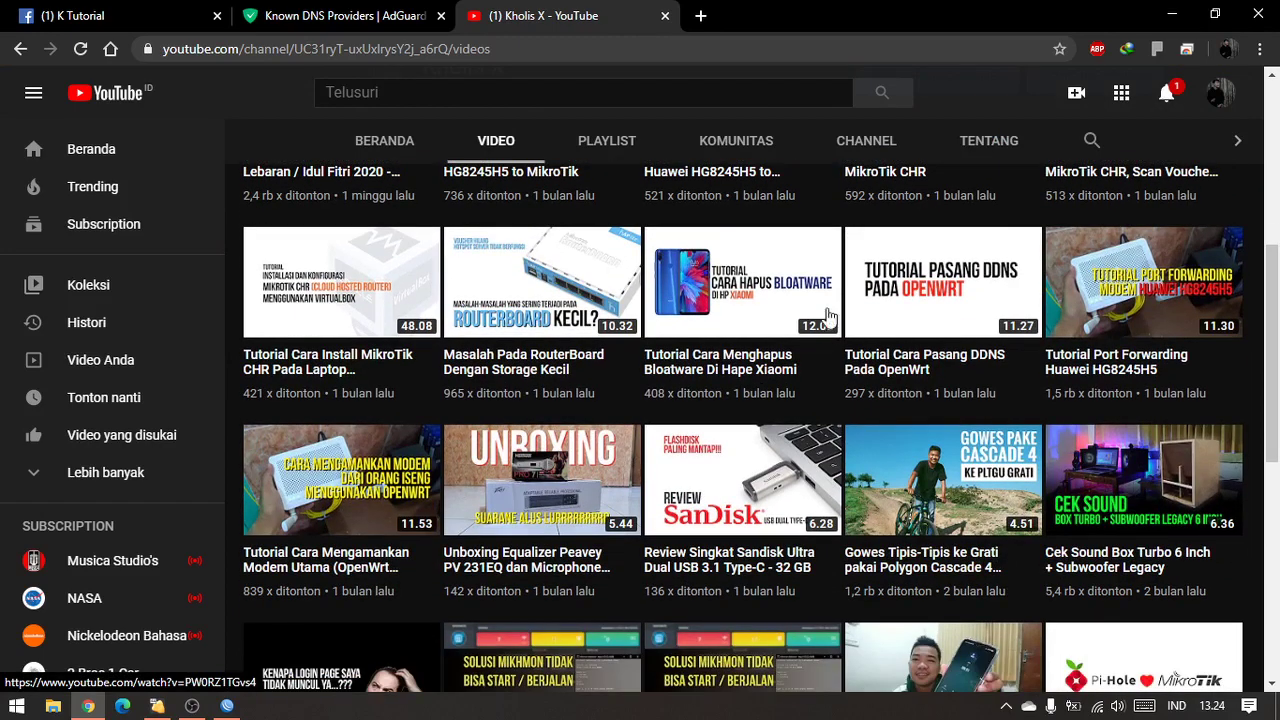
{"action": "scroll", "coordinate": [1133, 456], "scroll_direction": "down", "scroll_amount": 1}
{"action": "scroll", "coordinate": [1133, 456], "scroll_direction": "down", "scroll_amount": 2}
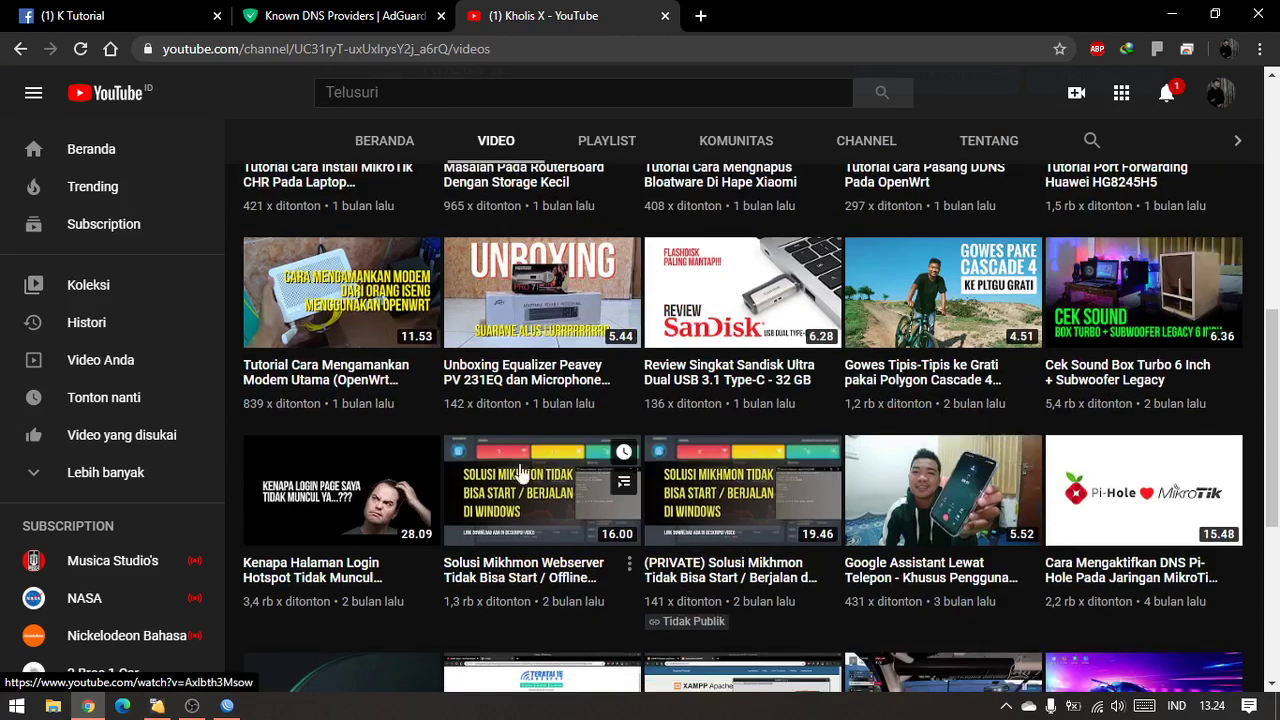
{"action": "scroll", "coordinate": [1133, 503], "scroll_direction": "down", "scroll_amount": 2}
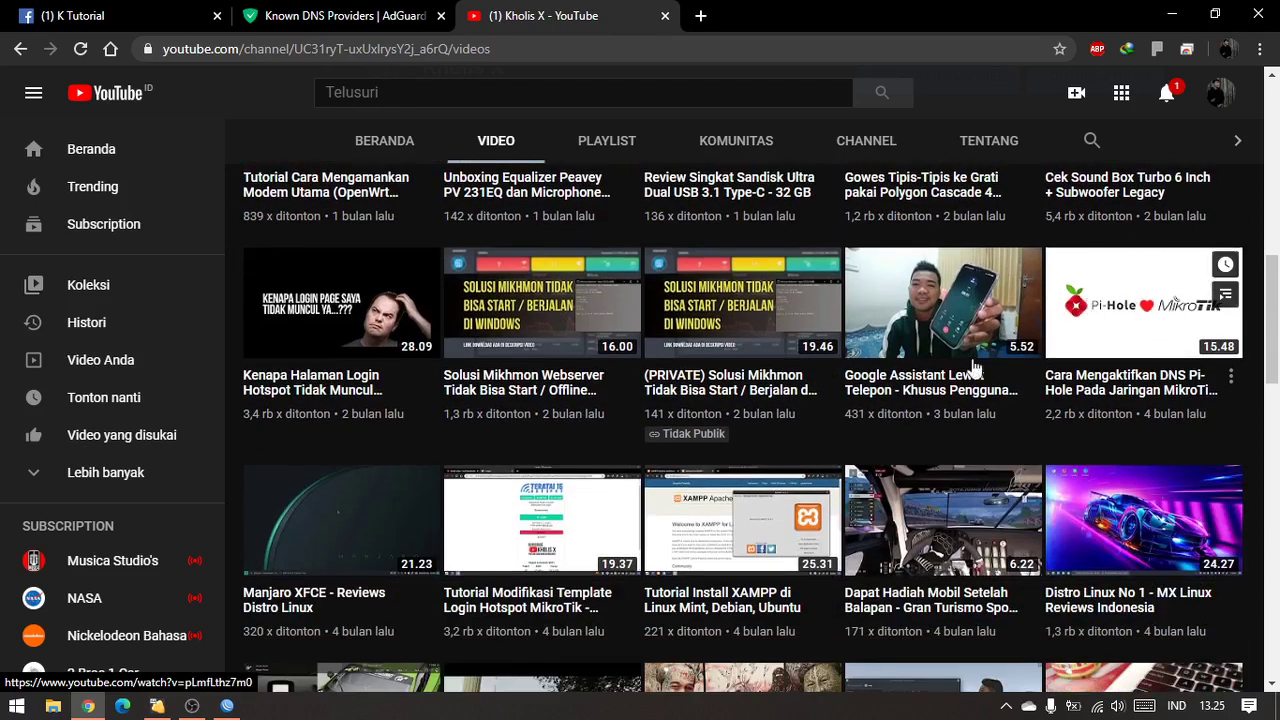
{"action": "scroll", "coordinate": [1132, 370], "scroll_direction": "down", "scroll_amount": 1}
{"action": "scroll", "coordinate": [1132, 375], "scroll_direction": "down", "scroll_amount": 2}
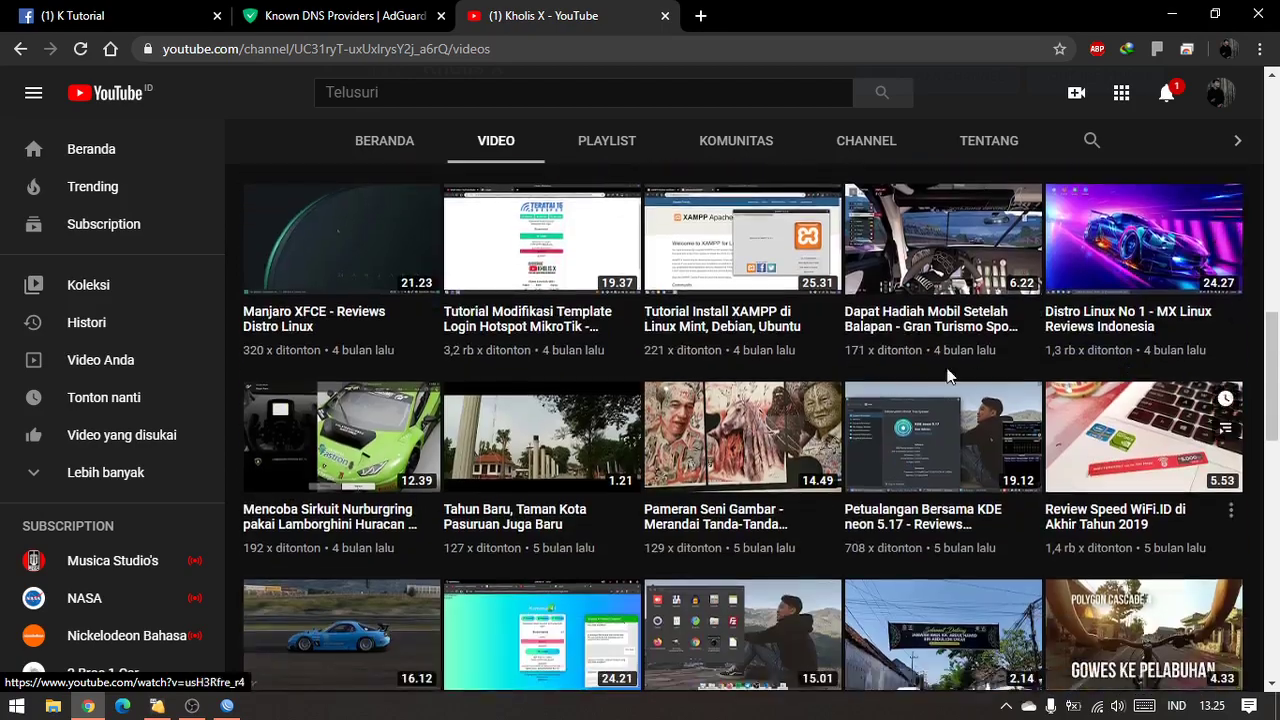
{"action": "scroll", "coordinate": [1135, 287], "scroll_direction": "up", "scroll_amount": 2}
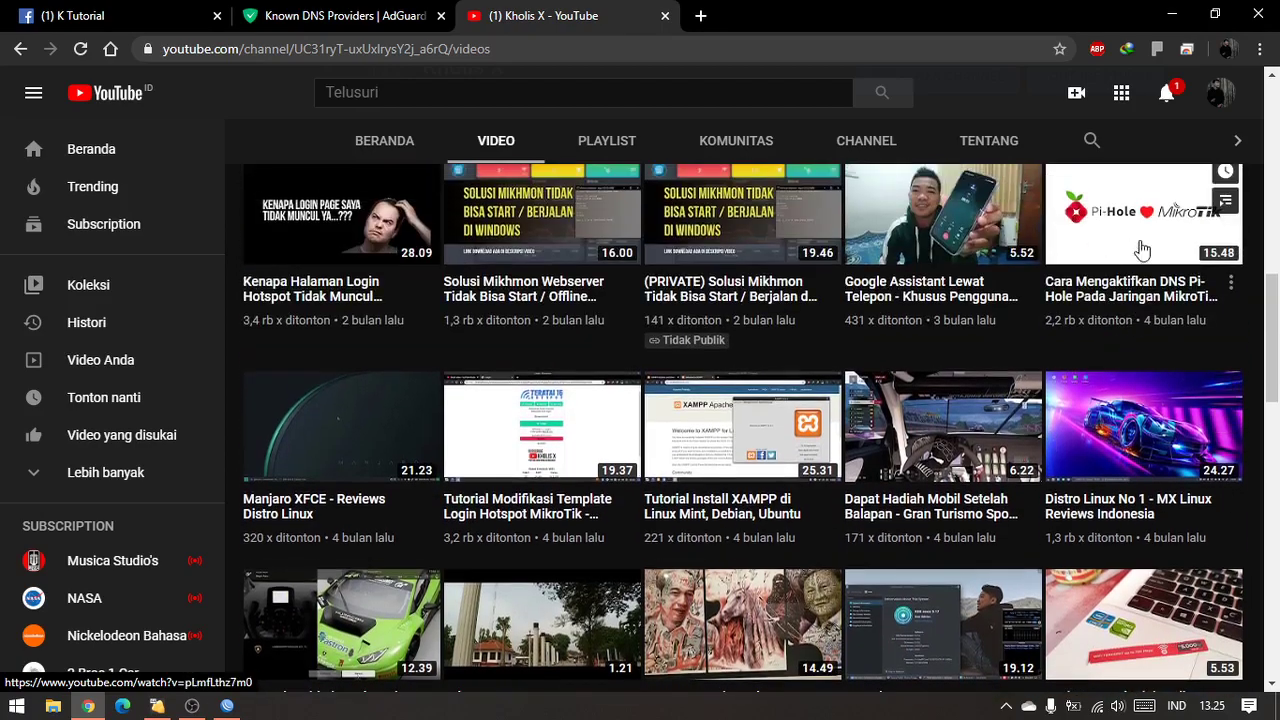
{"action": "scroll", "coordinate": [1135, 287], "scroll_direction": "down", "scroll_amount": 3}
{"action": "scroll", "coordinate": [1138, 265], "scroll_direction": "up", "scroll_amount": 4}
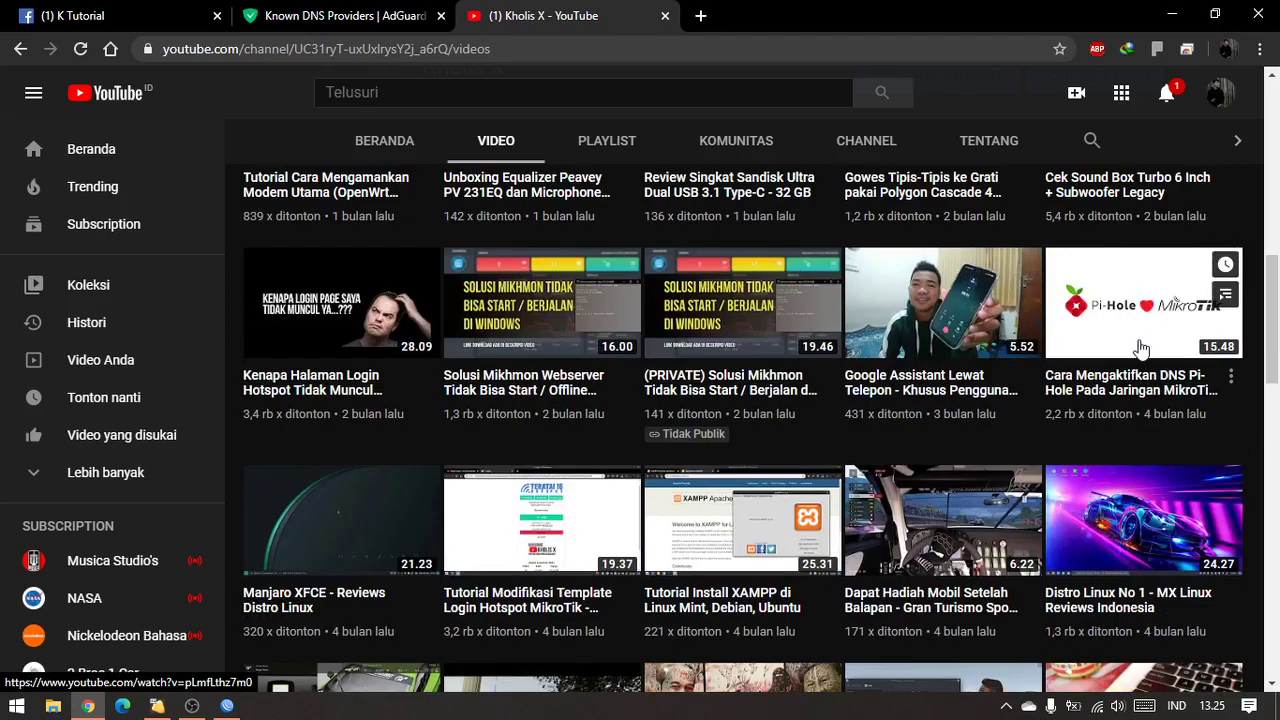
{"action": "scroll", "coordinate": [1140, 347], "scroll_direction": "down", "scroll_amount": 8}
{"action": "scroll", "coordinate": [908, 408], "scroll_direction": "down", "scroll_amount": 6}
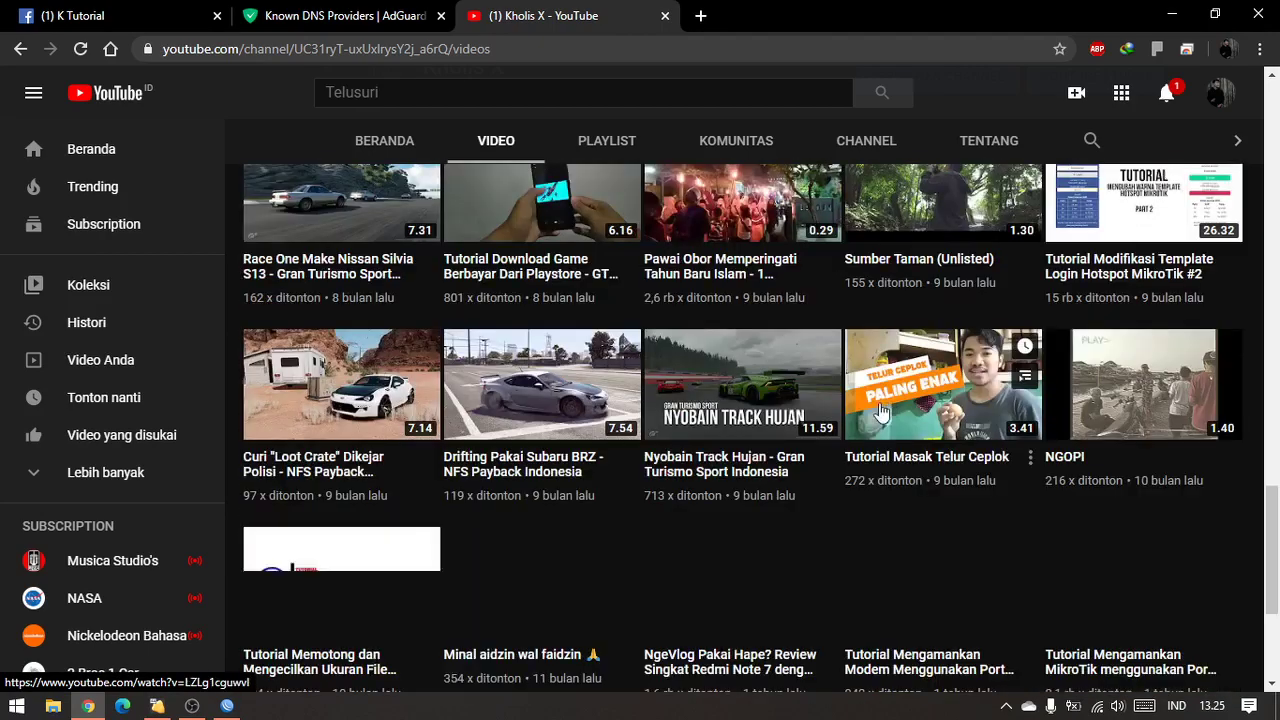
{"action": "scroll", "coordinate": [597, 410], "scroll_direction": "down", "scroll_amount": 2}
{"action": "scroll", "coordinate": [594, 412], "scroll_direction": "down", "scroll_amount": 1}
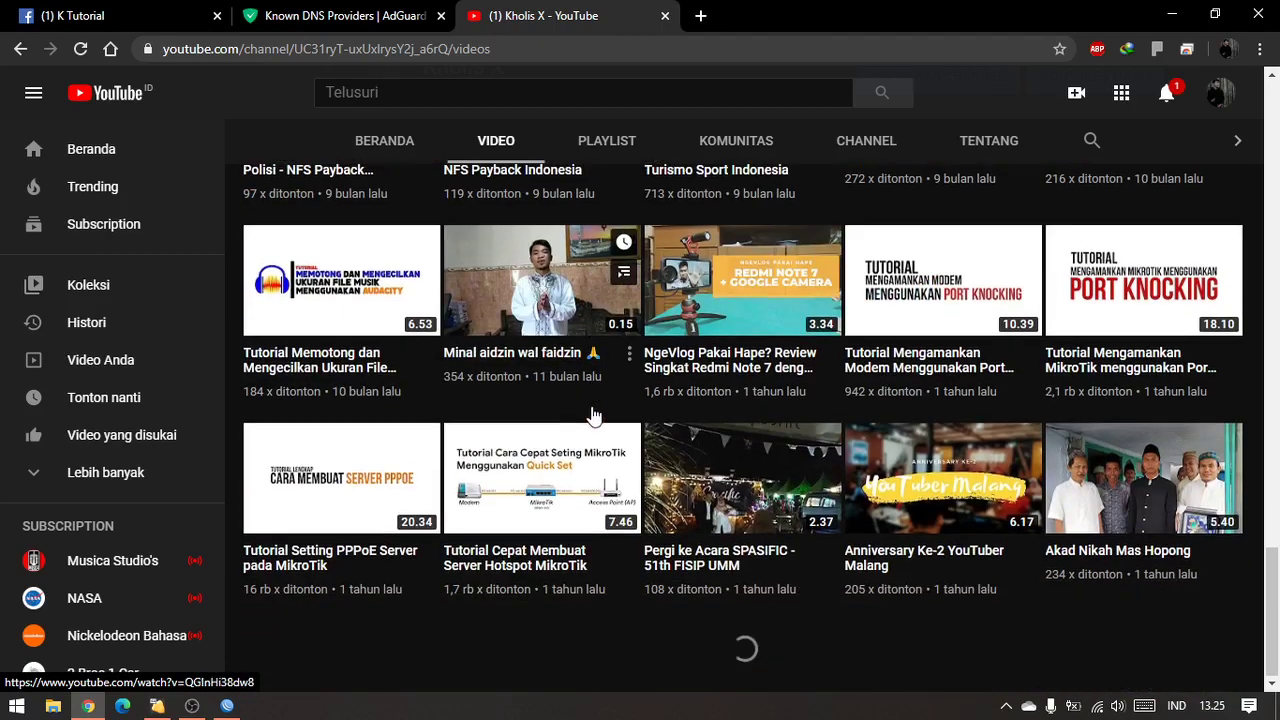
{"action": "scroll", "coordinate": [591, 430], "scroll_direction": "down", "scroll_amount": 4}
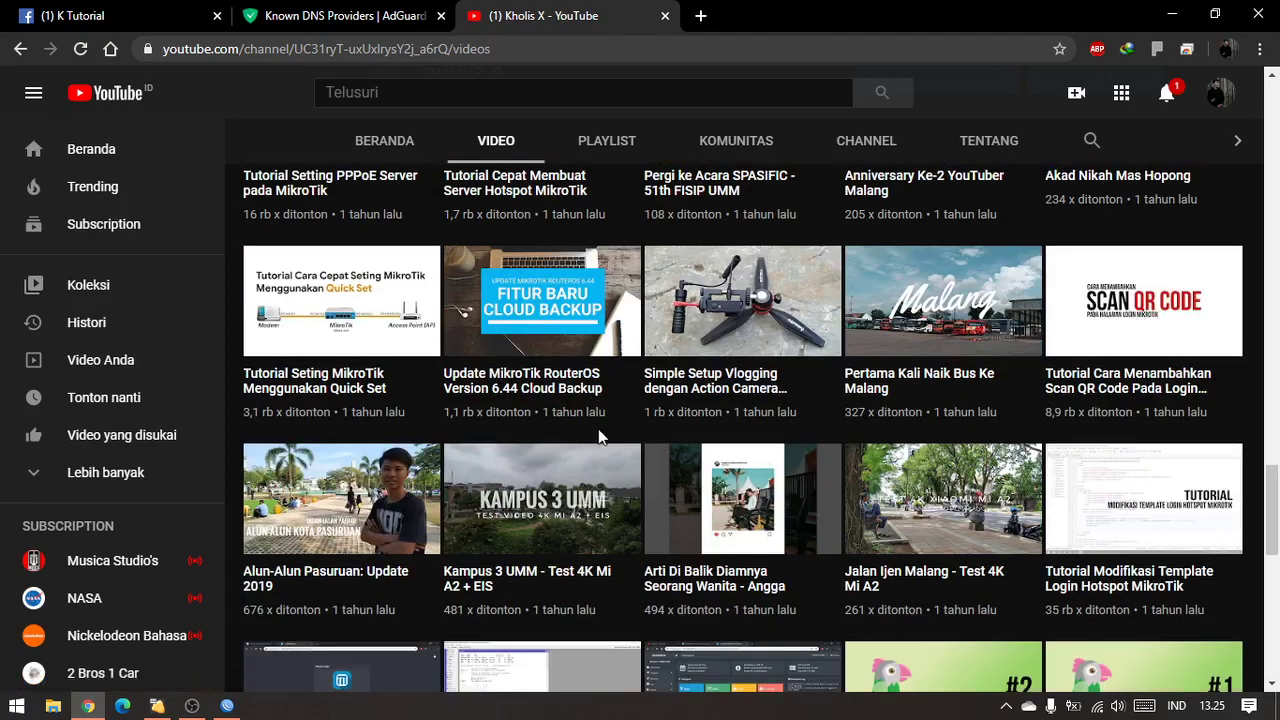
Step: Check the recording in OBS, return to Chrome and look through the channel's older MikroTik uploads
{"action": "left_click", "coordinate": [191, 706]}
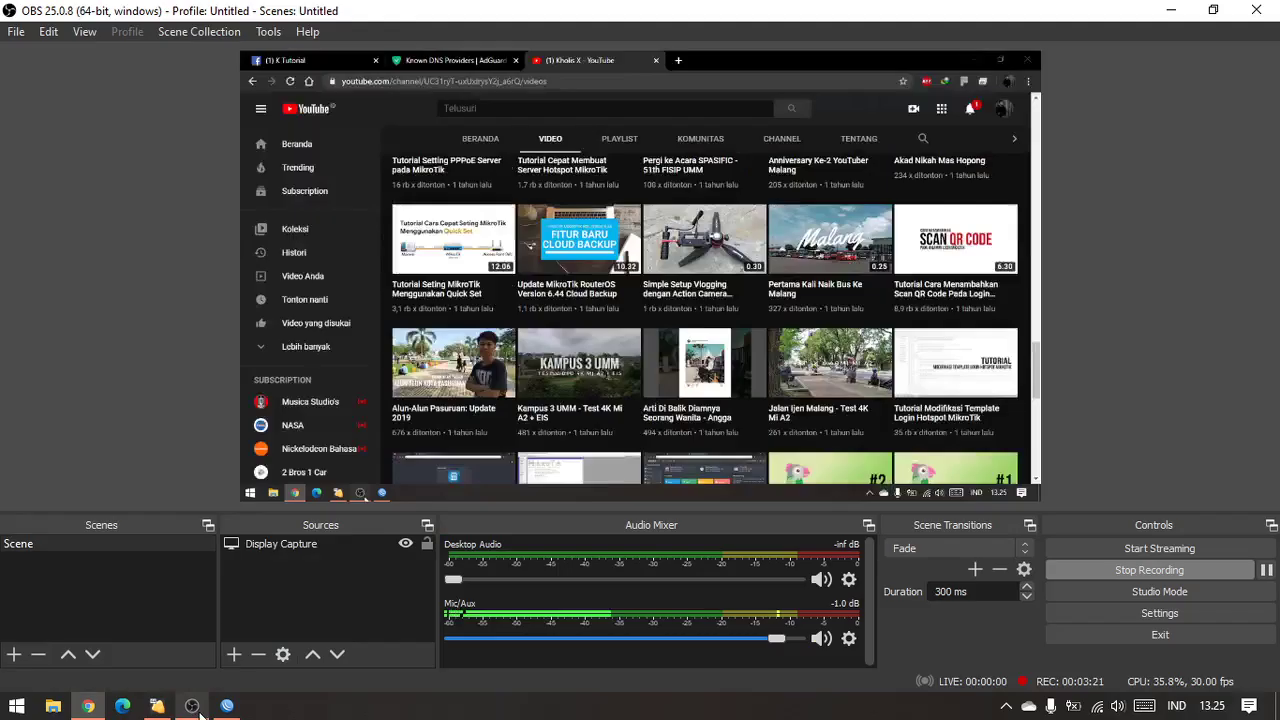
{"action": "left_click", "coordinate": [191, 706]}
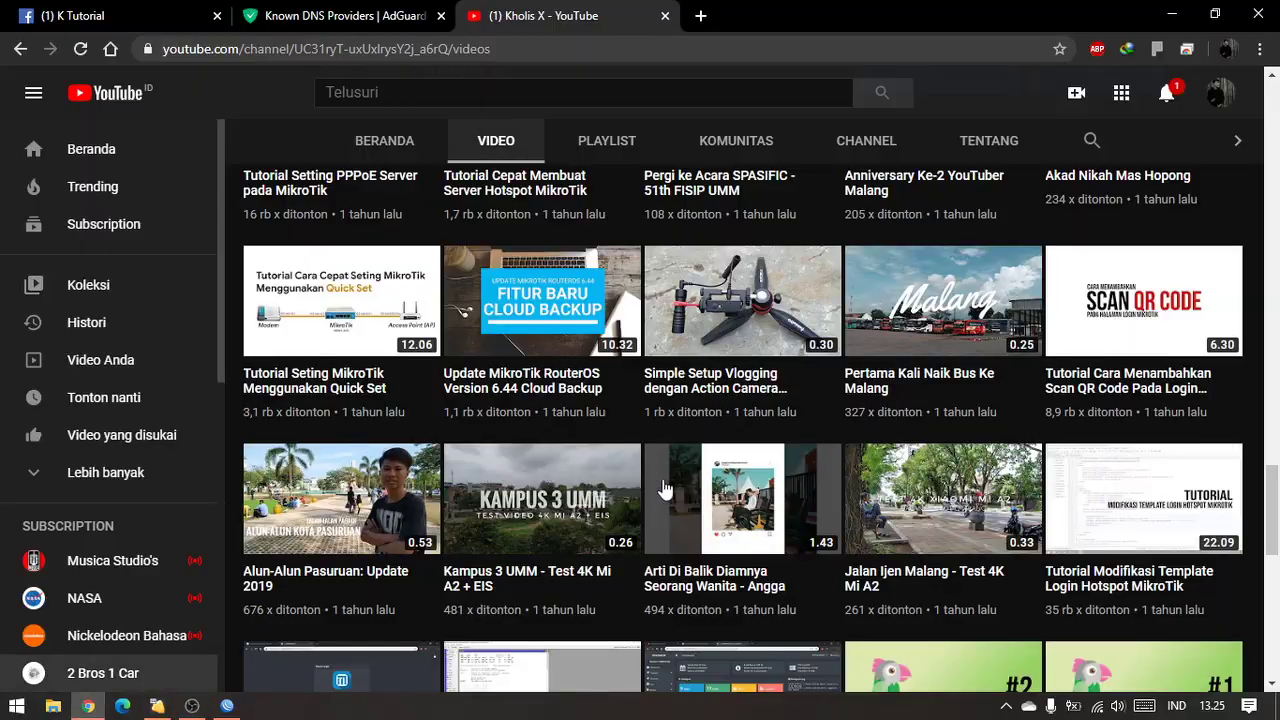
{"action": "scroll", "coordinate": [666, 490], "scroll_direction": "down", "scroll_amount": 5}
{"action": "scroll", "coordinate": [448, 375], "scroll_direction": "down", "scroll_amount": 3}
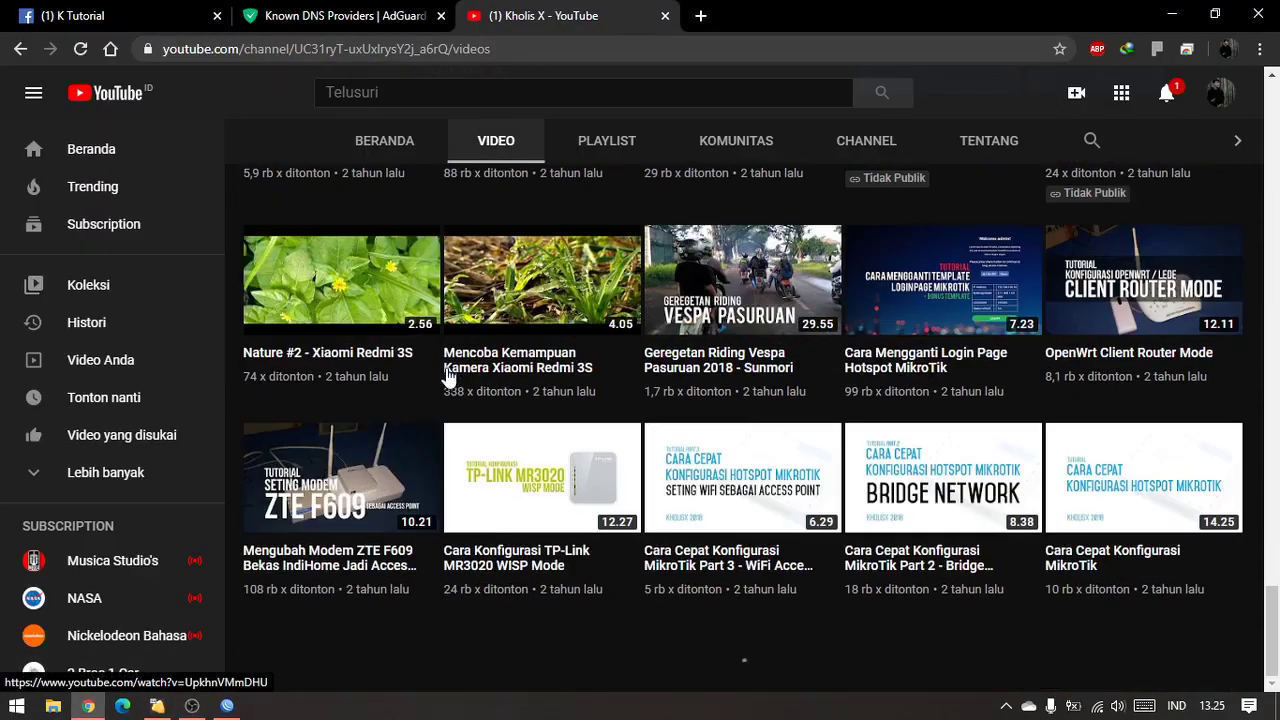
{"action": "scroll", "coordinate": [658, 442], "scroll_direction": "down", "scroll_amount": 5}
{"action": "scroll", "coordinate": [660, 447], "scroll_direction": "down", "scroll_amount": 7}
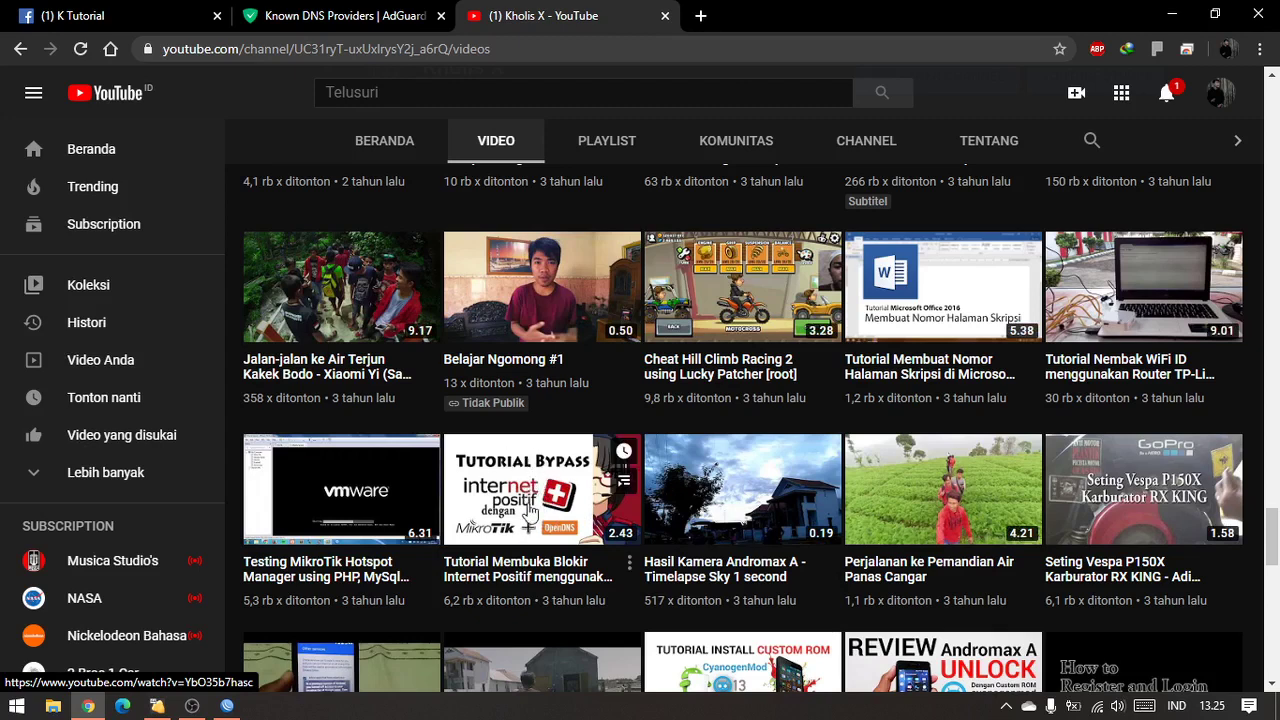
{"action": "scroll", "coordinate": [528, 504], "scroll_direction": "down", "scroll_amount": 10}
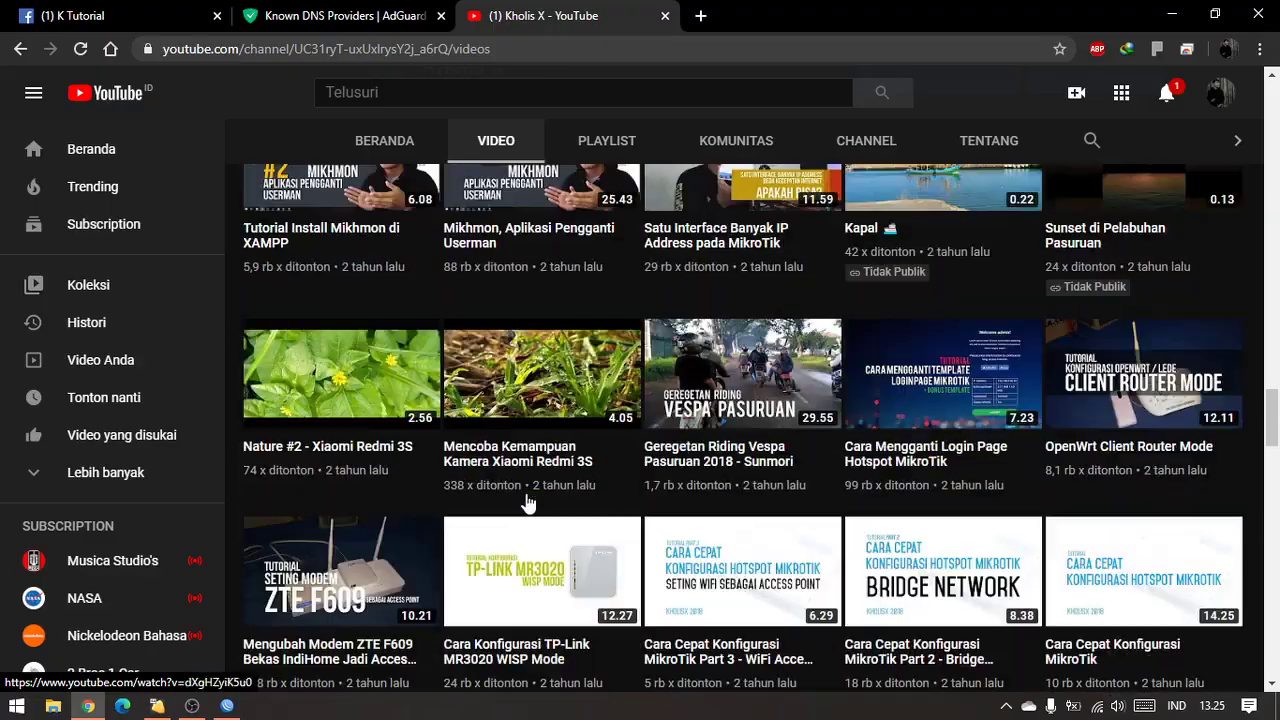
{"action": "scroll", "coordinate": [550, 480], "scroll_direction": "down", "scroll_amount": 5}
{"action": "scroll", "coordinate": [557, 469], "scroll_direction": "up", "scroll_amount": 15}
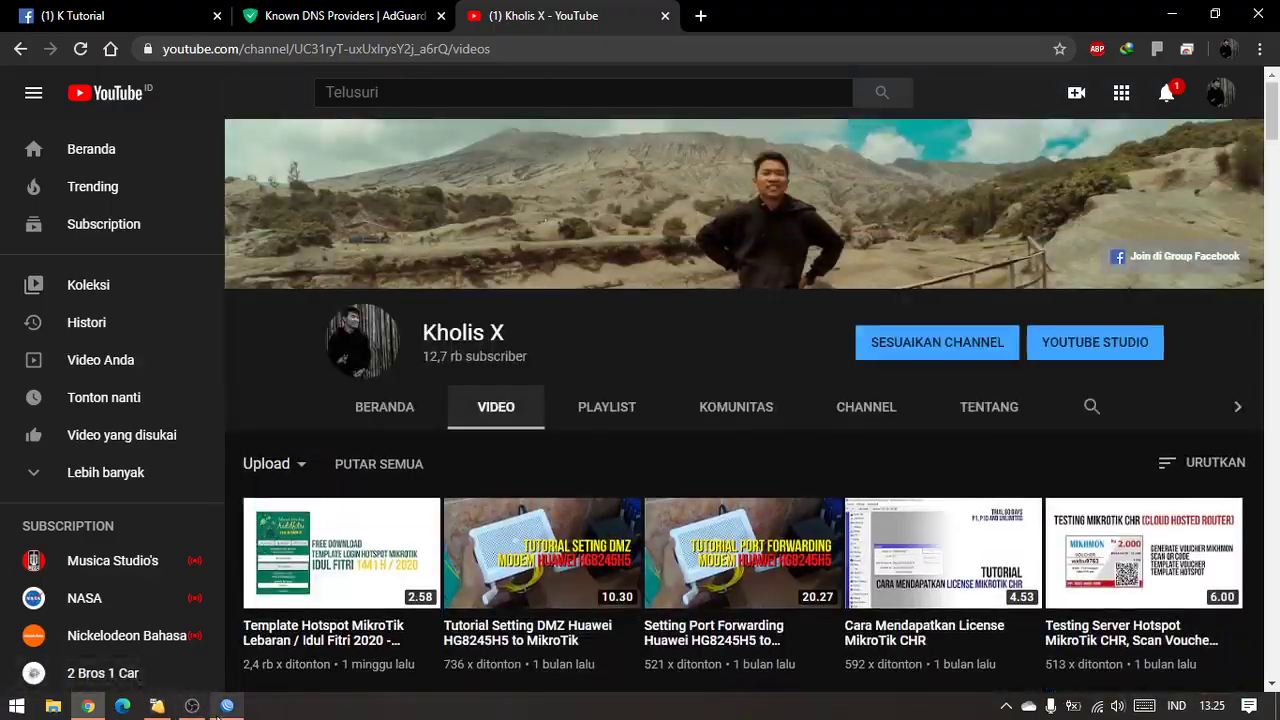
Step: Switch to WinBox, open the router's system resources and highlight the RouterOS version
{"action": "left_click", "coordinate": [227, 706]}
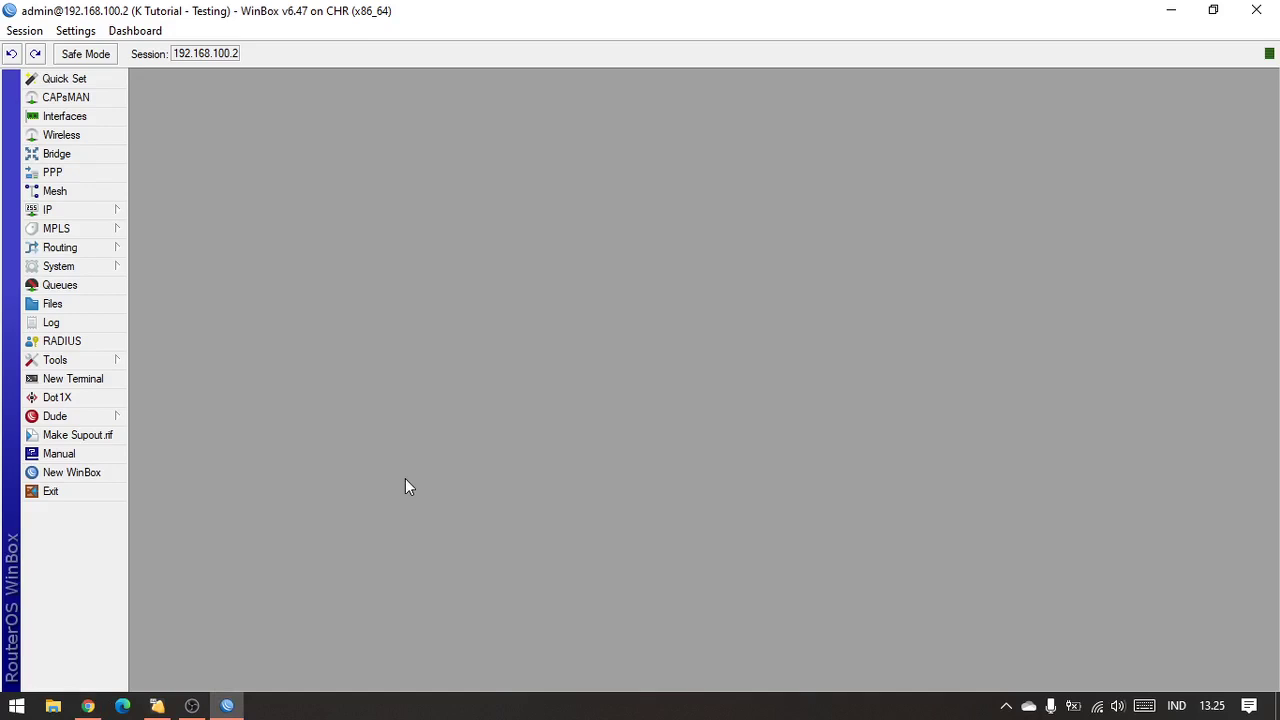
{"action": "left_click", "coordinate": [99, 217]}
{"action": "left_click", "coordinate": [101, 263]}
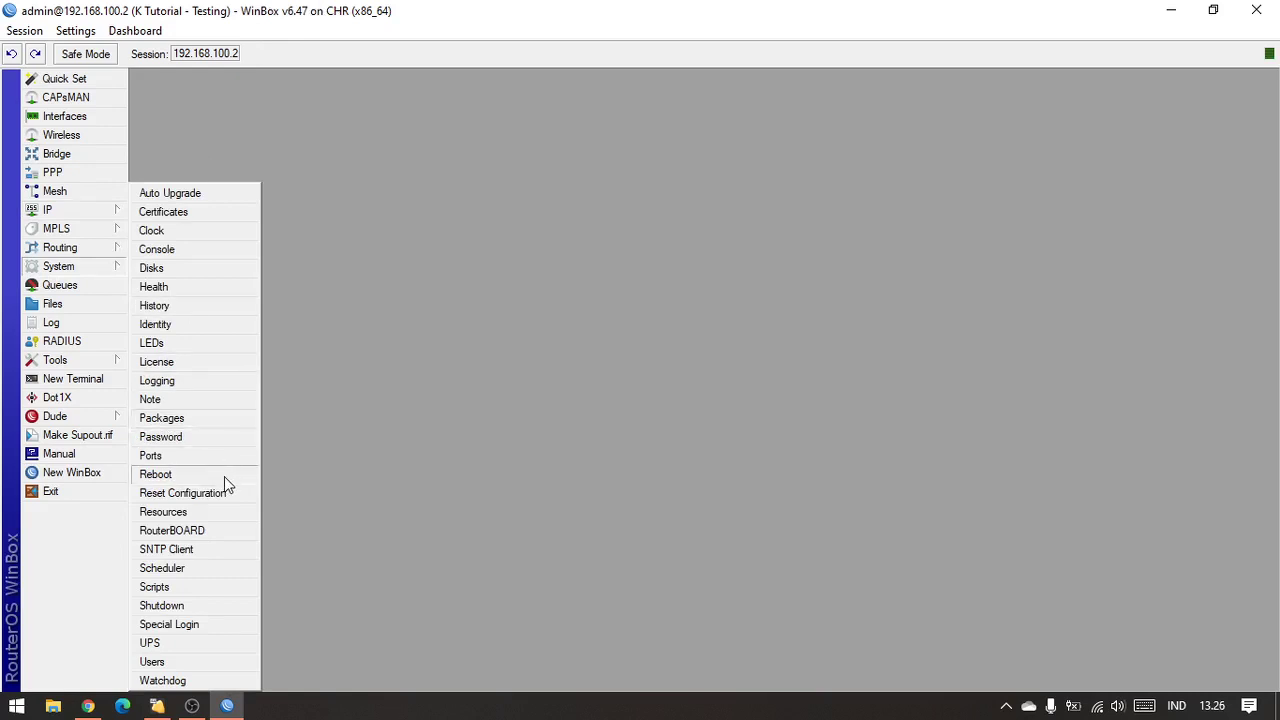
{"action": "left_click", "coordinate": [221, 512]}
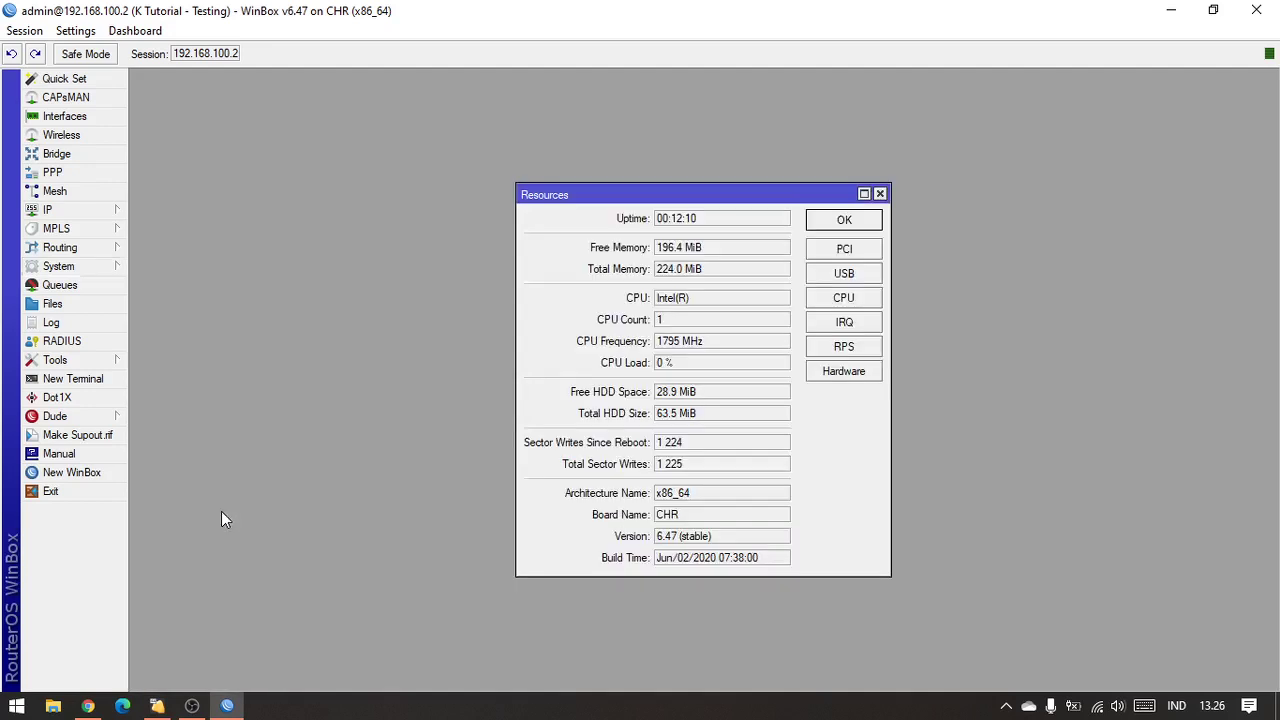
{"action": "left_click_drag", "start_coordinate": [699, 193], "coordinate": [481, 217]}
{"action": "left_click_drag", "start_coordinate": [494, 557], "coordinate": [437, 557]}
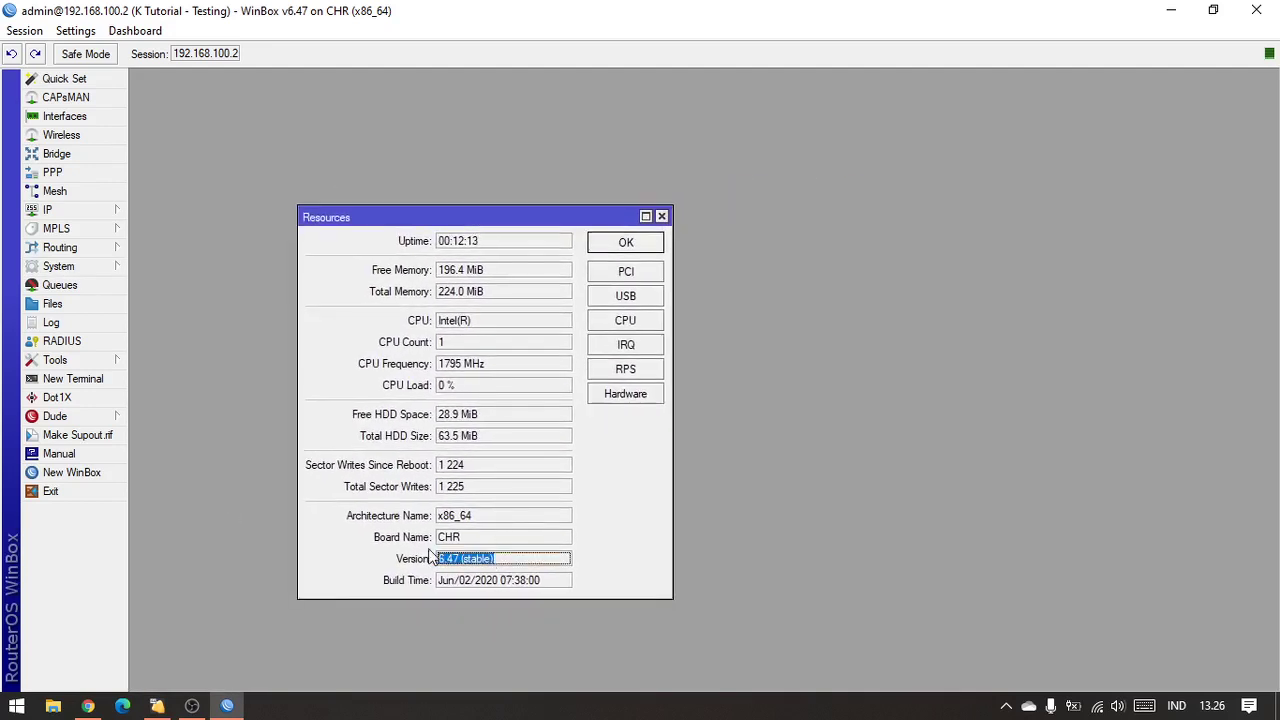
Step: Open the package list and place it beside the resources window to compare the RouterOS versions
{"action": "left_click", "coordinate": [122, 267]}
{"action": "left_click", "coordinate": [170, 418]}
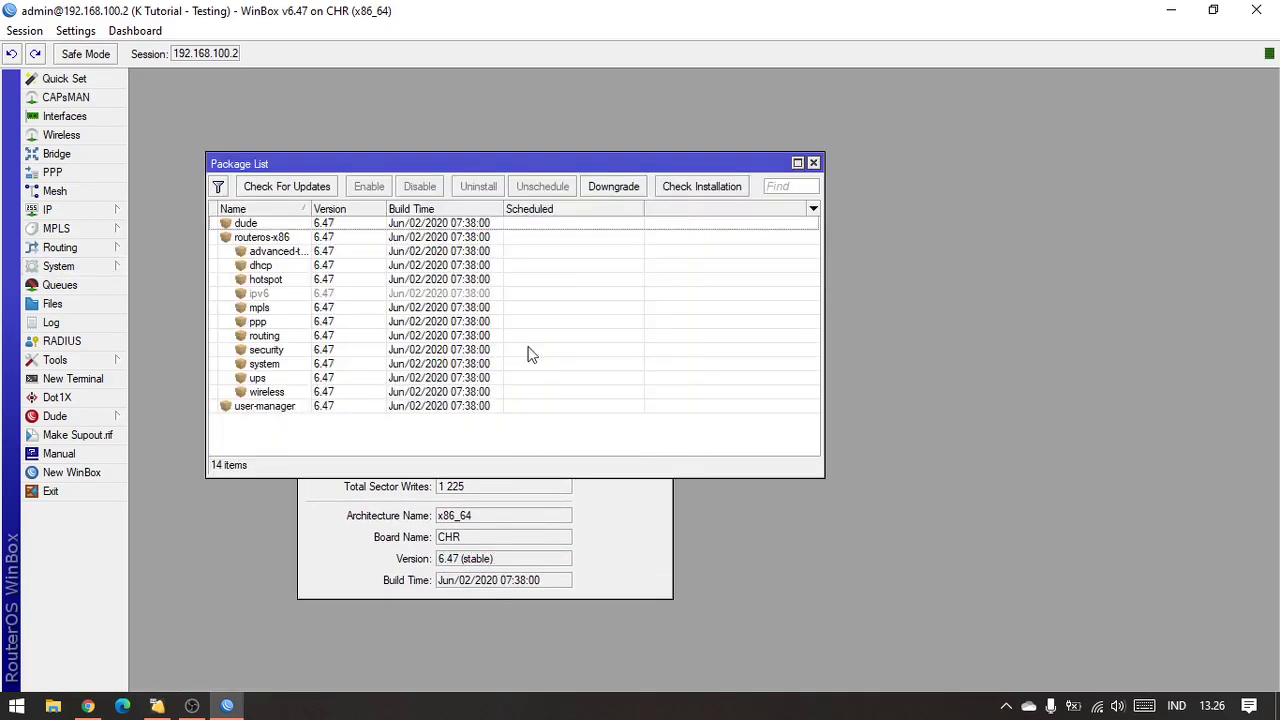
{"action": "left_click_drag", "start_coordinate": [509, 169], "coordinate": [987, 287]}
{"action": "left_click_drag", "start_coordinate": [583, 220], "coordinate": [441, 223]}
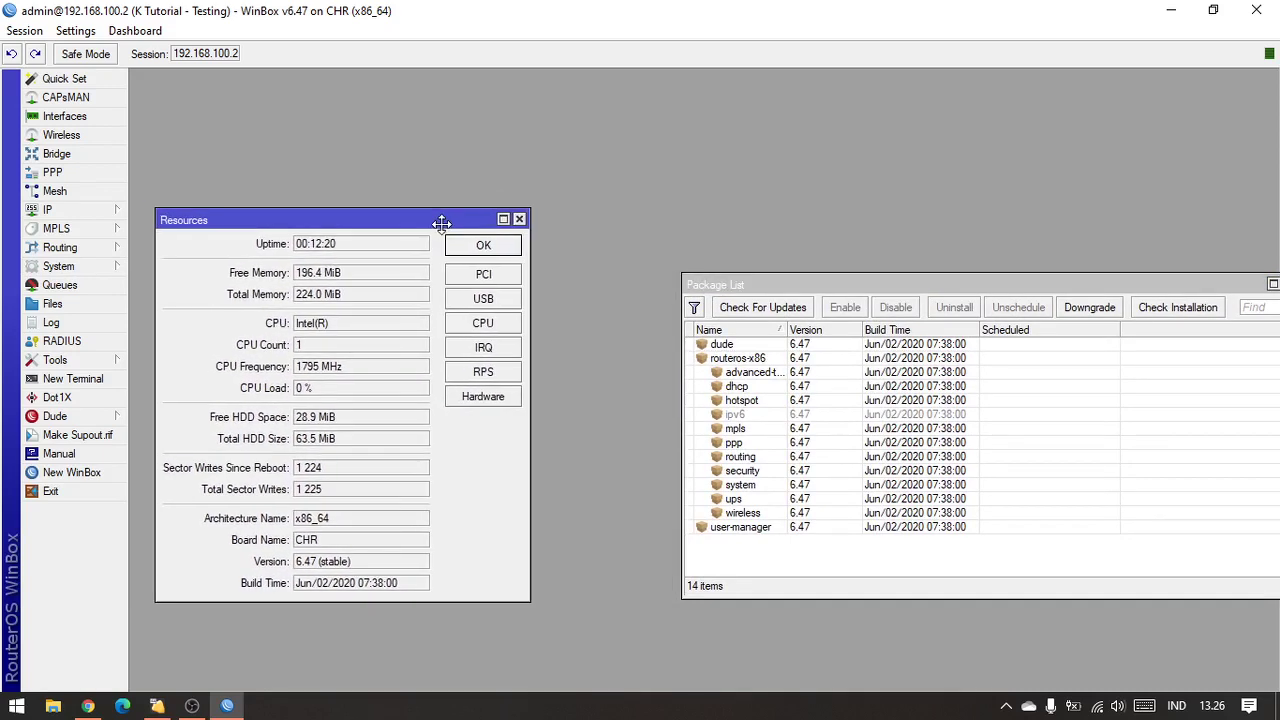
{"action": "left_click_drag", "start_coordinate": [831, 293], "coordinate": [740, 260]}
{"action": "left_click", "coordinate": [749, 365]}
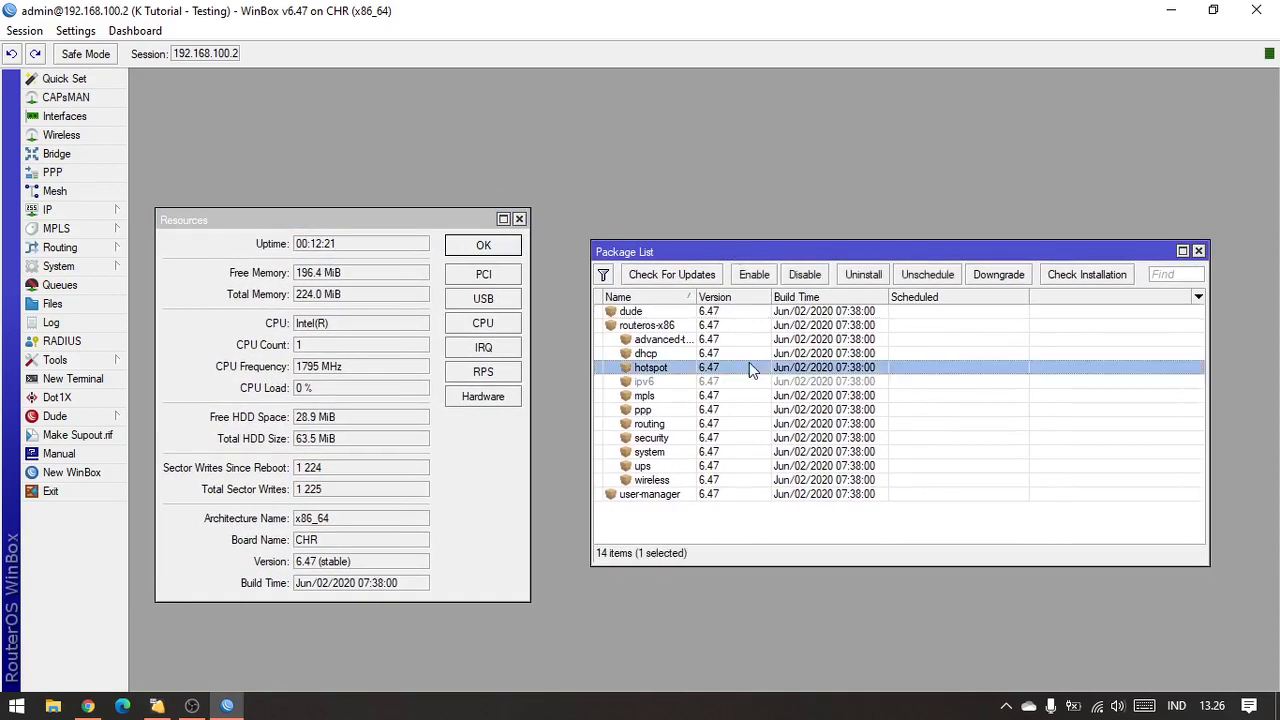
{"action": "left_click", "coordinate": [740, 532]}
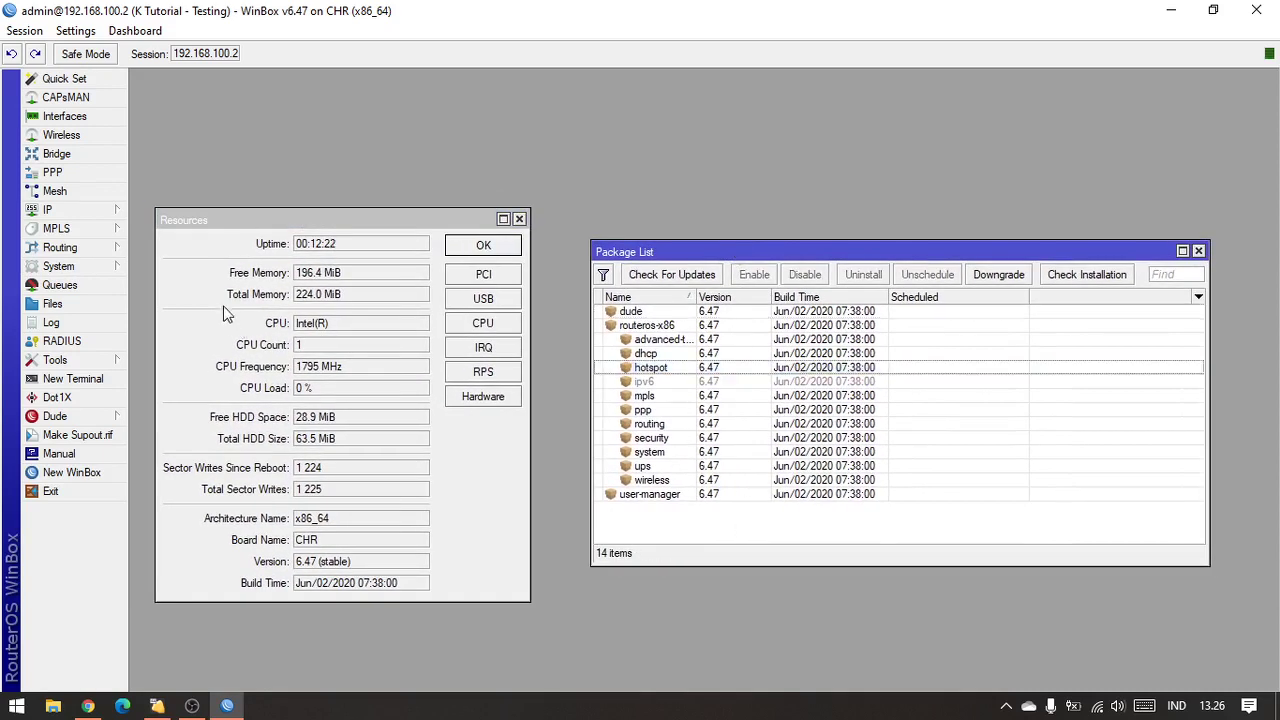
Step: Open the router's DNS settings and examine the two configured DNS servers
{"action": "left_click", "coordinate": [100, 214]}
{"action": "left_click", "coordinate": [150, 343]}
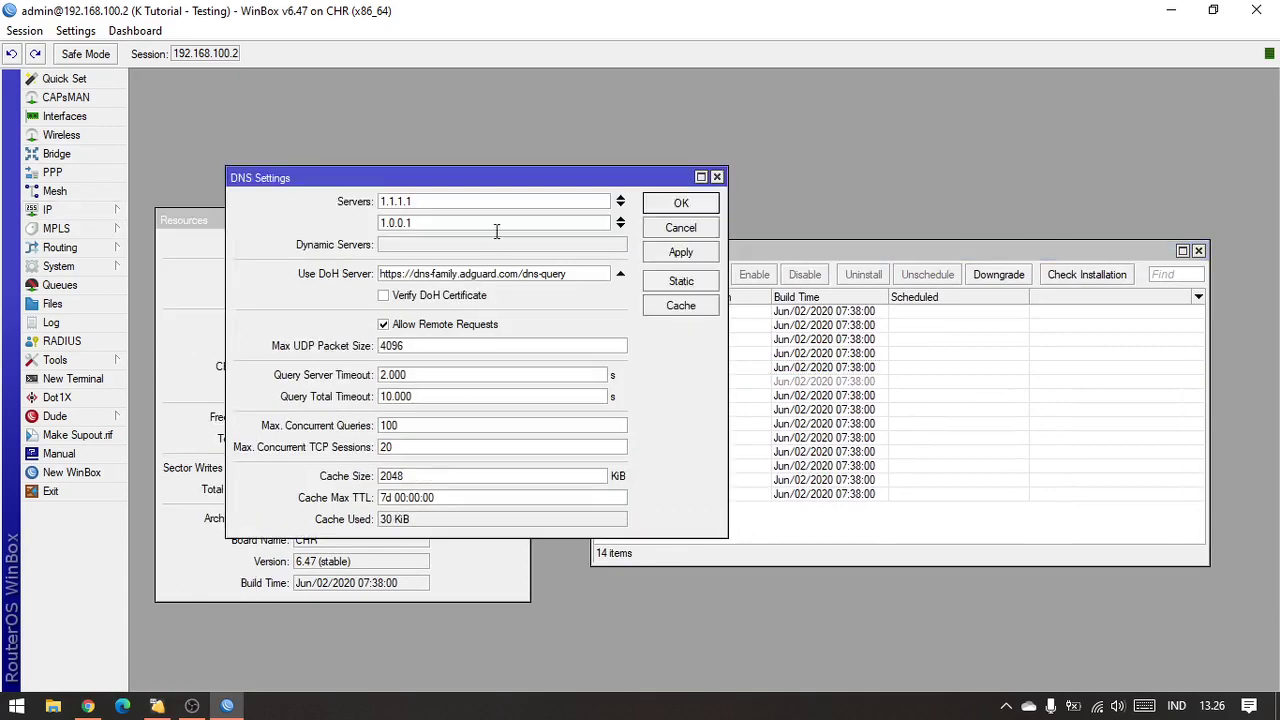
{"action": "left_click_drag", "start_coordinate": [502, 172], "coordinate": [672, 93]}
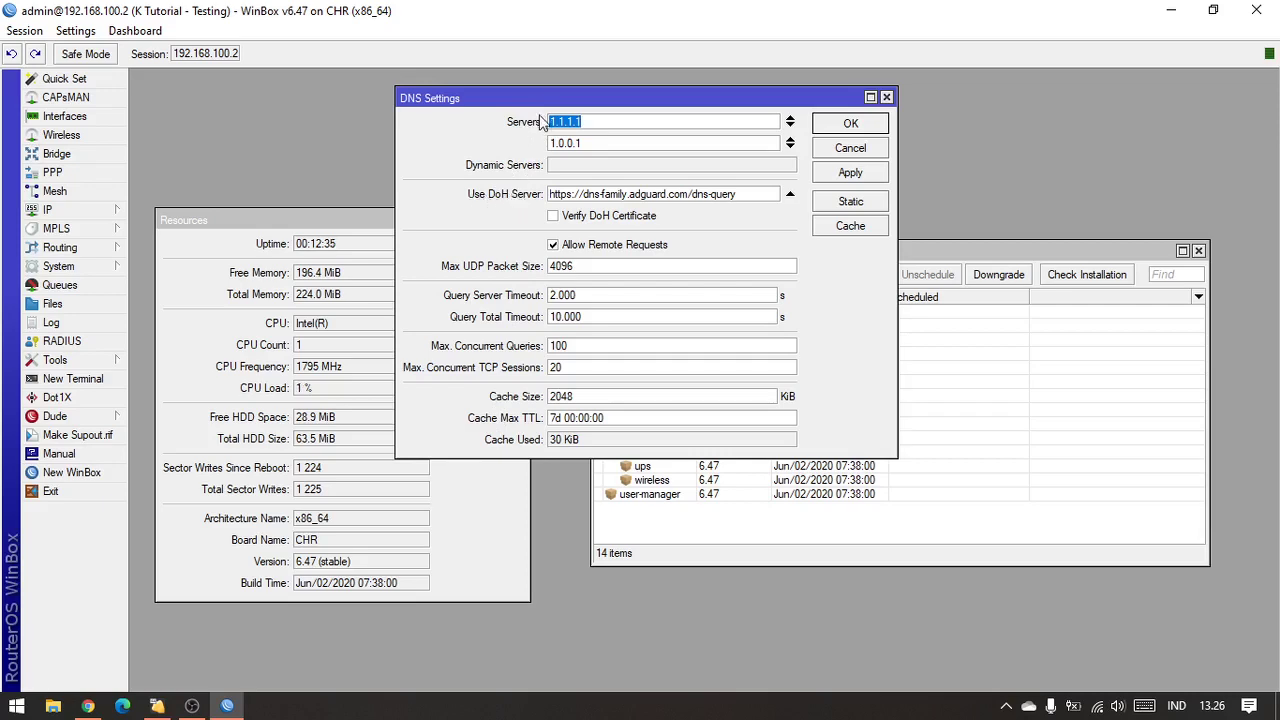
{"action": "left_click_drag", "start_coordinate": [537, 98], "coordinate": [531, 146]}
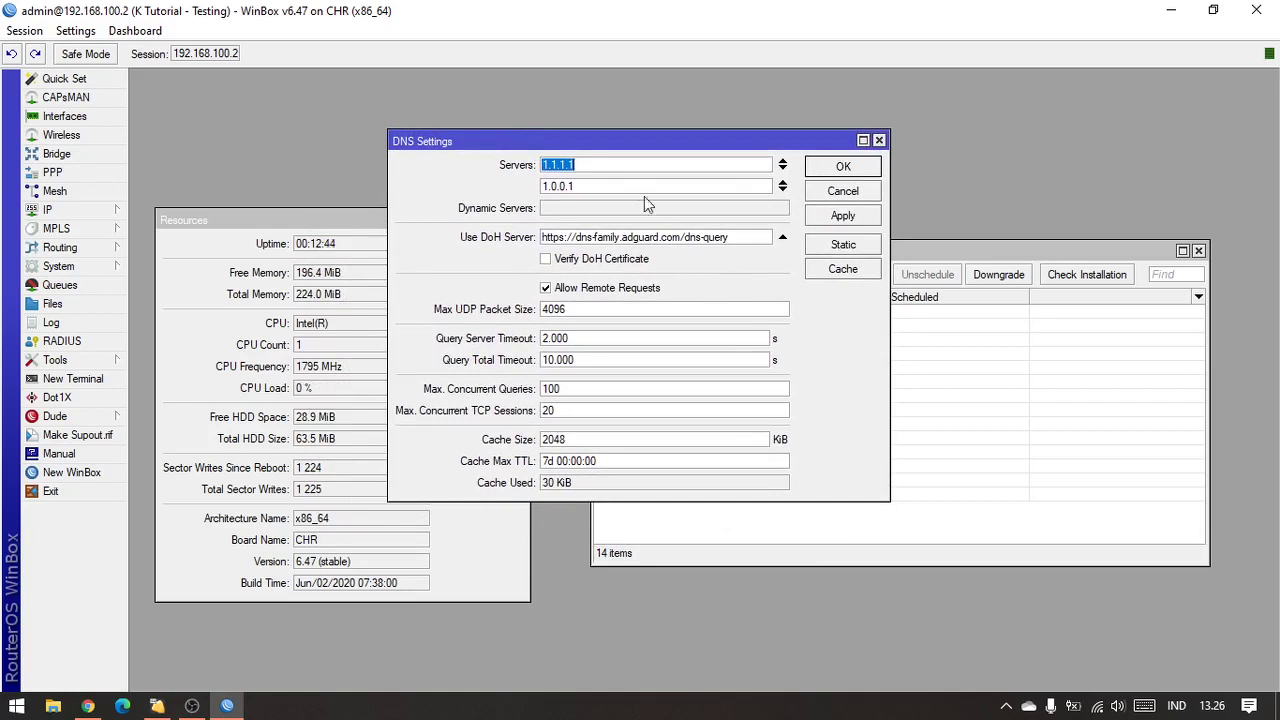
{"action": "left_click", "coordinate": [631, 169]}
{"action": "left_click", "coordinate": [641, 189]}
{"action": "left_click", "coordinate": [640, 164]}
Step: Open the DNS cache beside the DNS settings, and close the package list and resources windows
{"action": "left_click", "coordinate": [835, 270]}
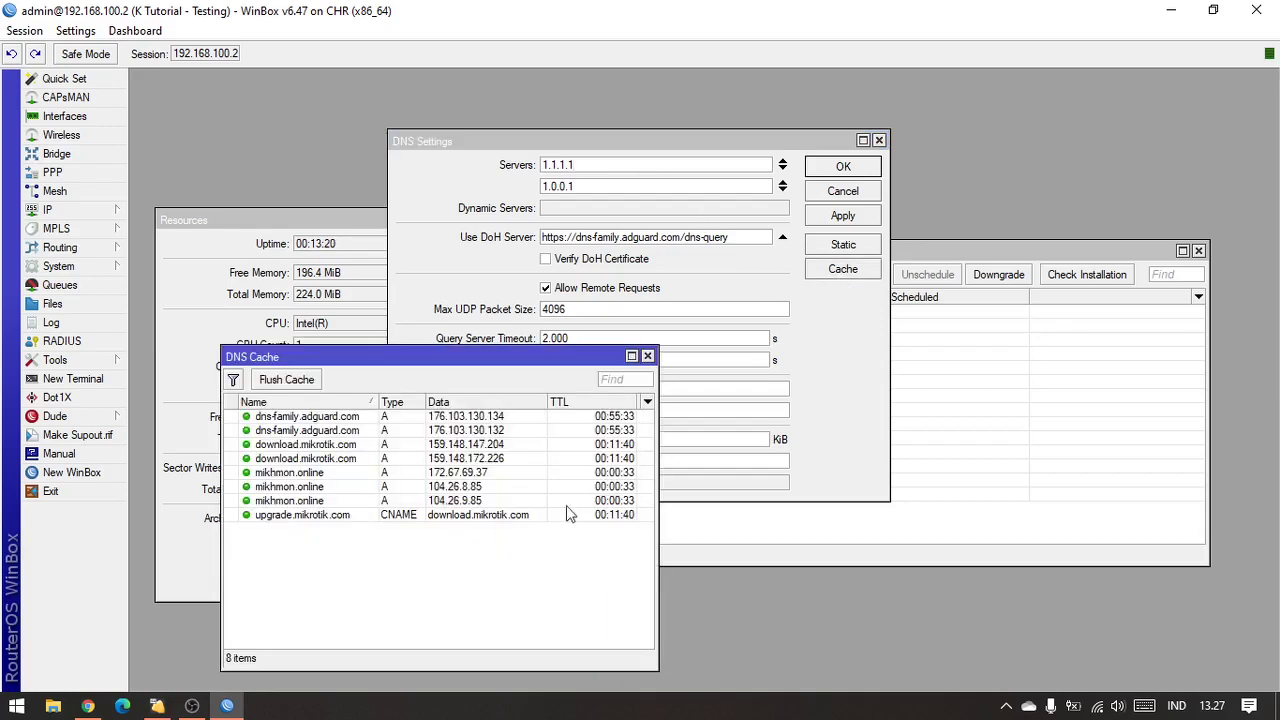
{"action": "left_click_drag", "start_coordinate": [544, 357], "coordinate": [1113, 310]}
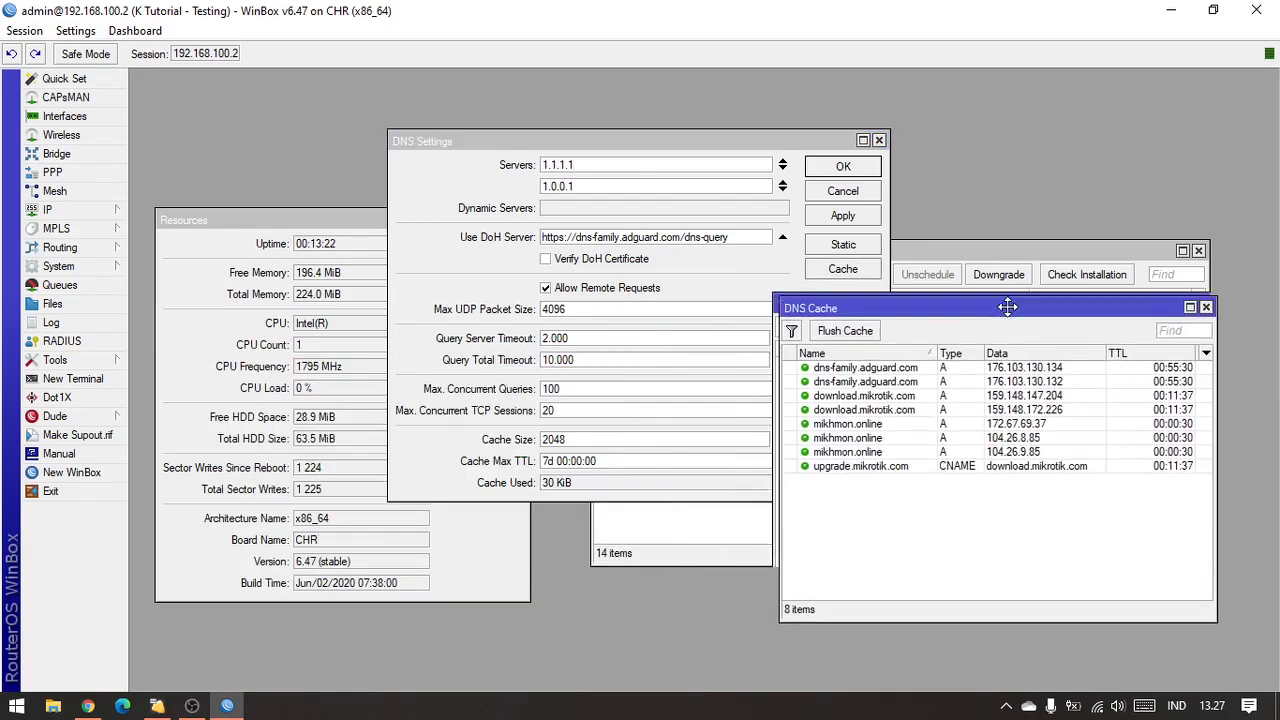
{"action": "left_click_drag", "start_coordinate": [737, 134], "coordinate": [574, 112]}
{"action": "left_click", "coordinate": [1198, 250]}
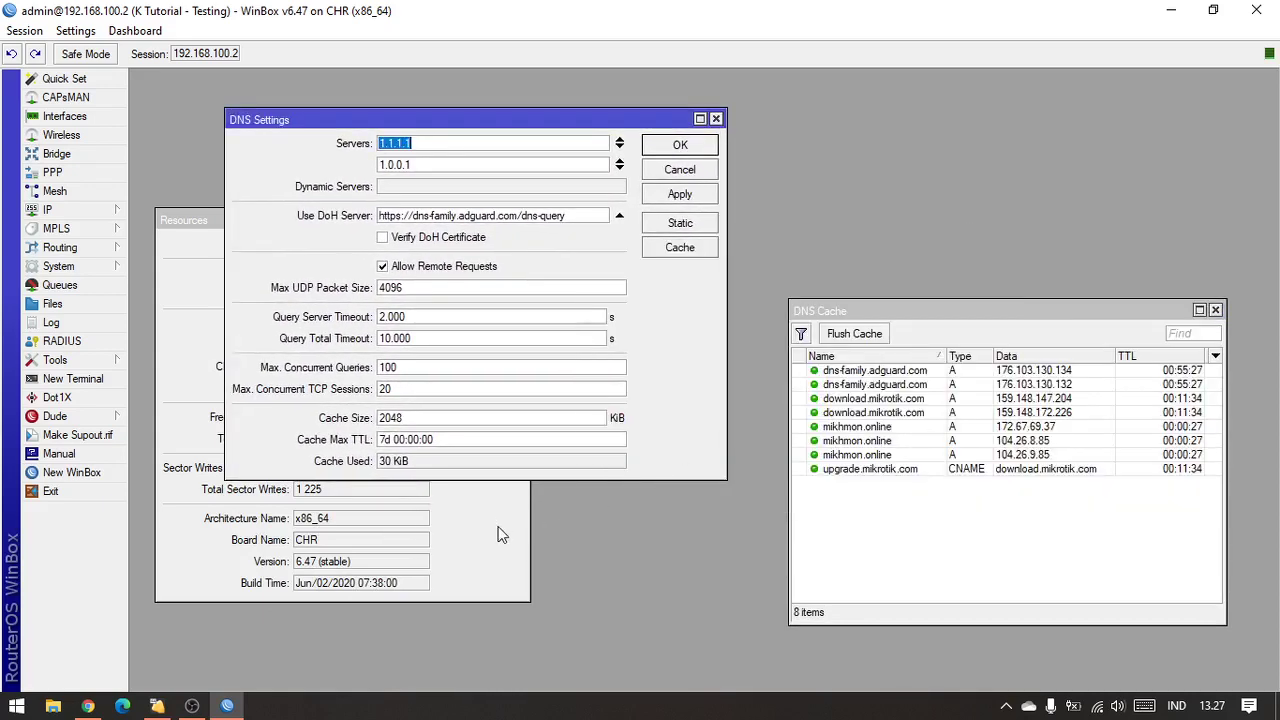
{"action": "left_click", "coordinate": [502, 534]}
{"action": "left_click", "coordinate": [519, 219]}
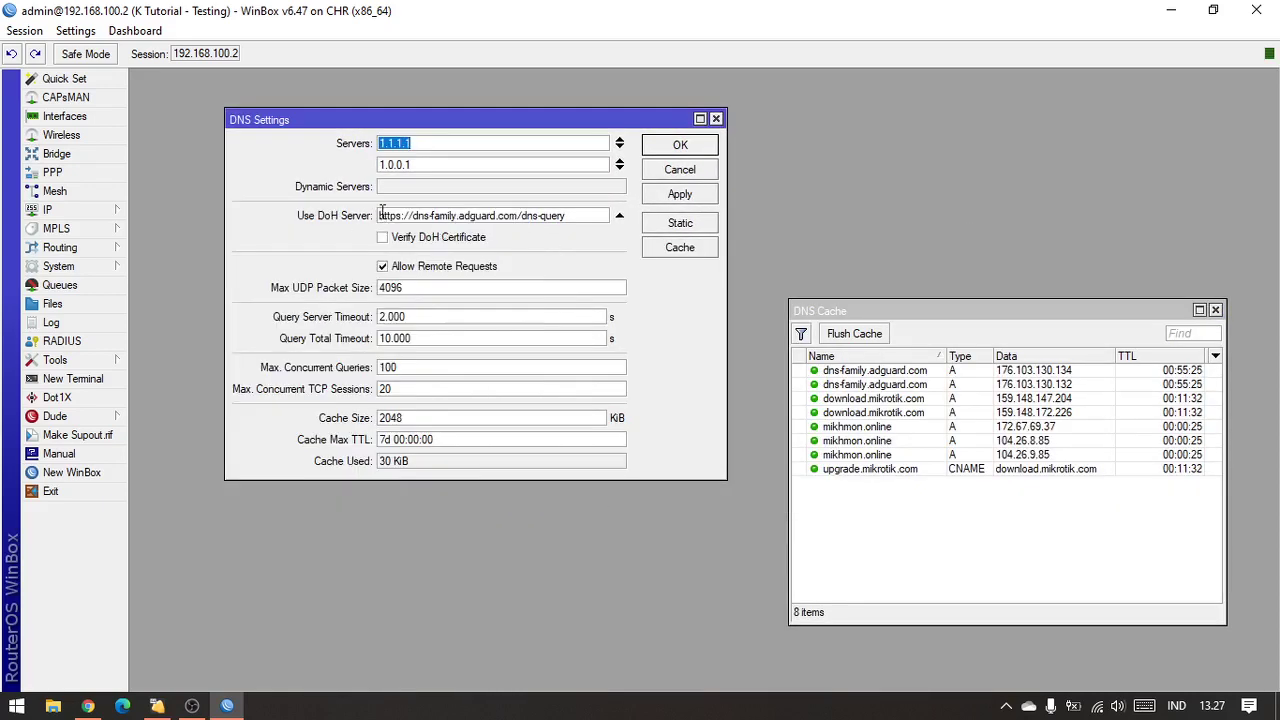
Step: Examine the DoH server URL in the DNS settings and move the settings window clear of the main menu
{"action": "left_click_drag", "start_coordinate": [576, 216], "coordinate": [440, 216]}
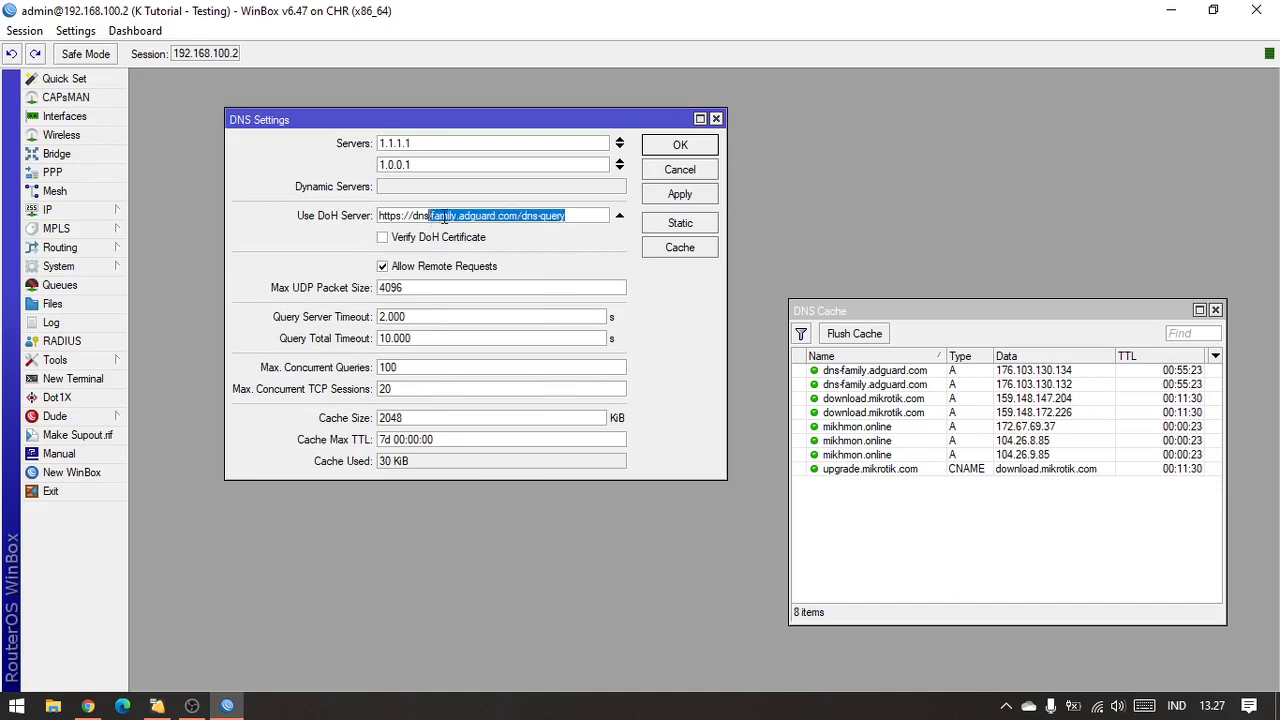
{"action": "left_click", "coordinate": [440, 216]}
{"action": "left_click", "coordinate": [572, 216]}
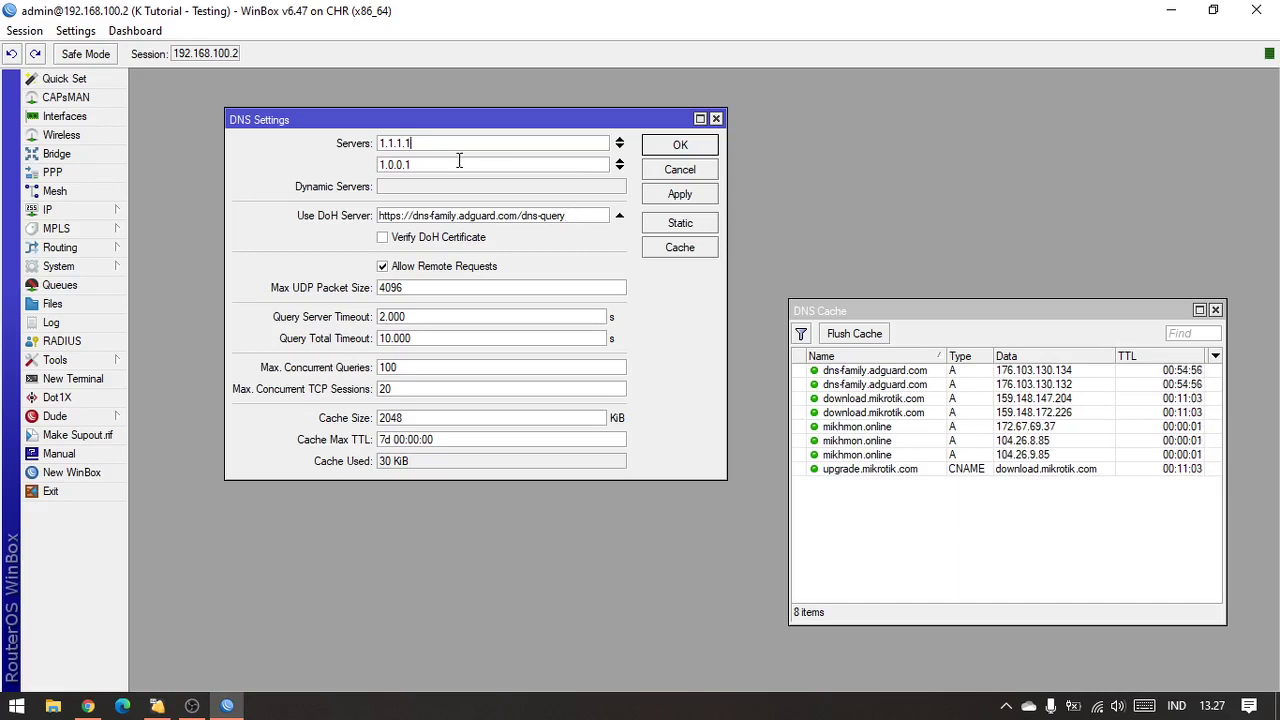
{"action": "left_click", "coordinate": [452, 216]}
{"action": "left_click_drag", "start_coordinate": [567, 216], "coordinate": [362, 216]}
{"action": "left_click", "coordinate": [477, 216]}
{"action": "left_click", "coordinate": [566, 216]}
{"action": "left_click_drag", "start_coordinate": [518, 126], "coordinate": [659, 97]}
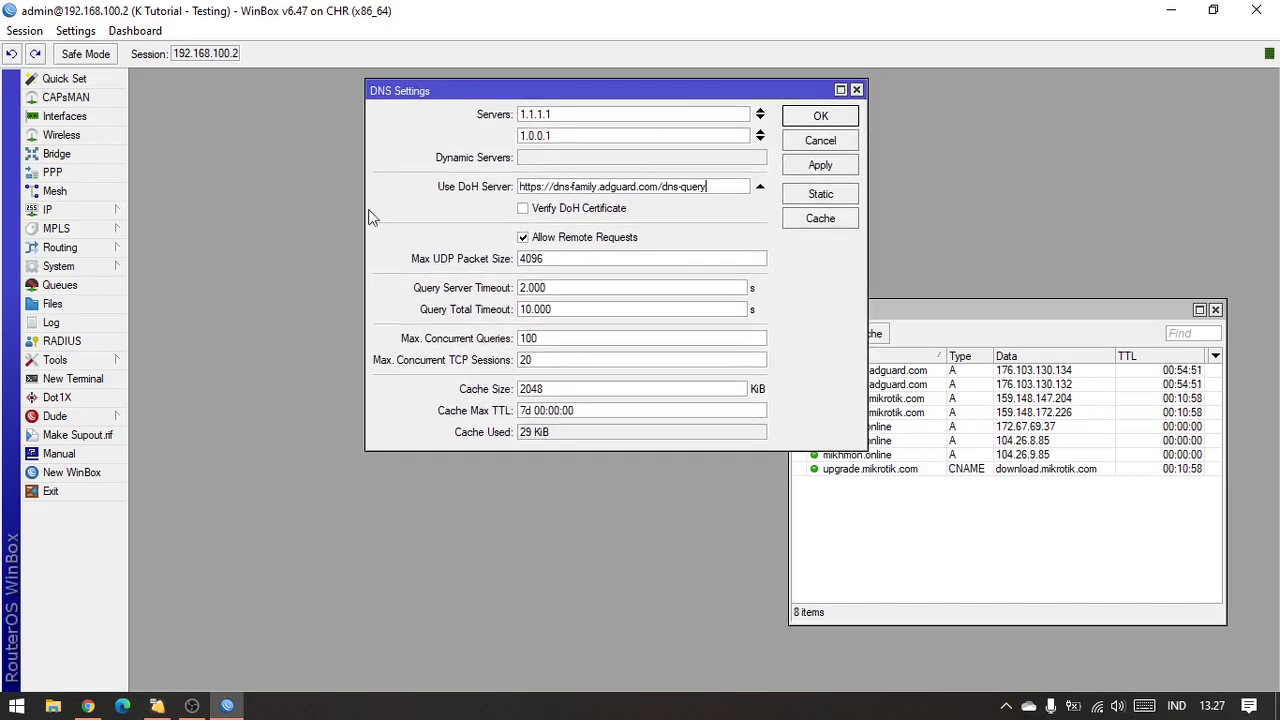
Step: Open the router's log, place it below the DNS settings window and bring the DNS settings back to the front
{"action": "left_click", "coordinate": [107, 321]}
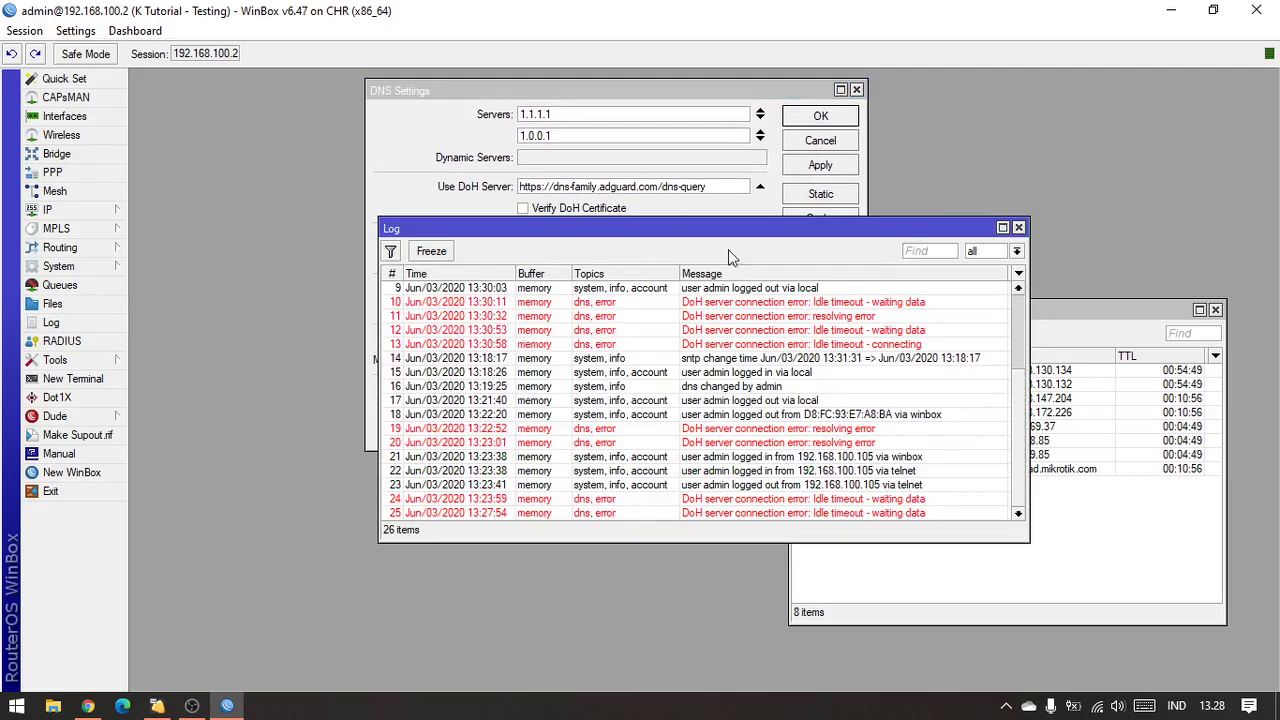
{"action": "left_click_drag", "start_coordinate": [686, 240], "coordinate": [451, 351]}
{"action": "left_click", "coordinate": [830, 286]}
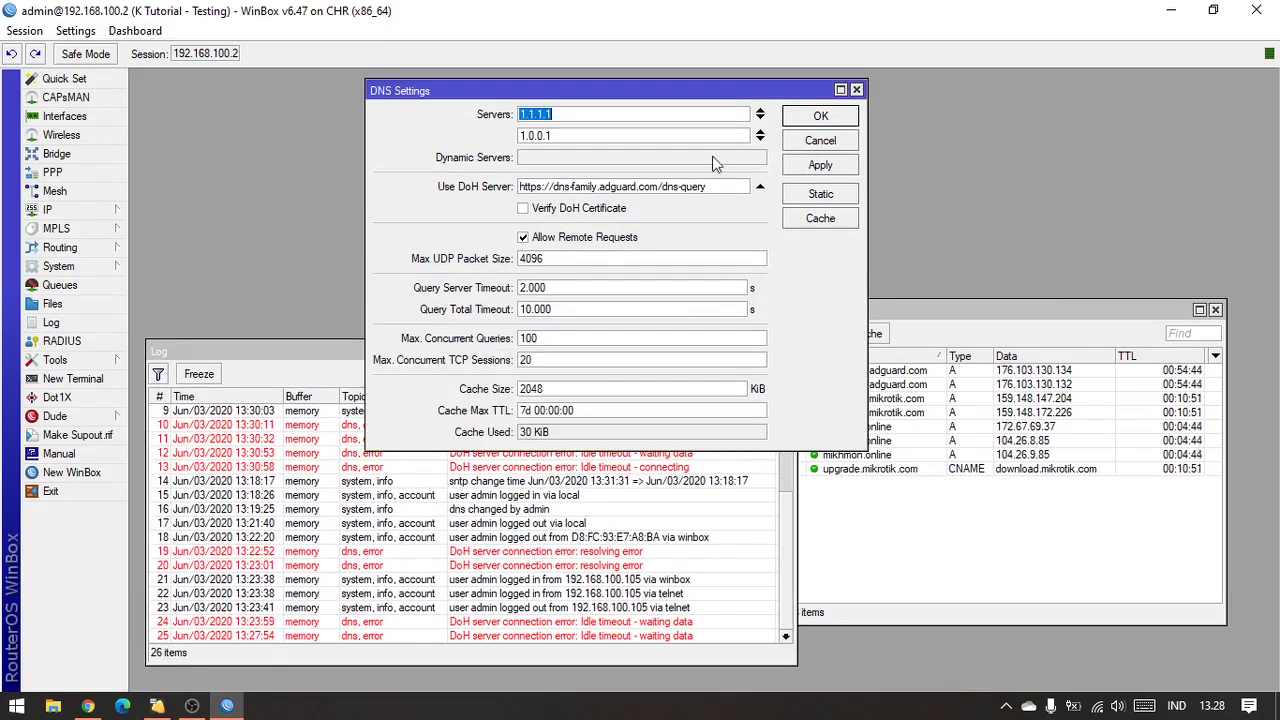
Step: Switch to Chrome and examine the list of providers on AdGuard's Known DNS Providers page
{"action": "left_click", "coordinate": [88, 705]}
{"action": "left_click", "coordinate": [330, 16]}
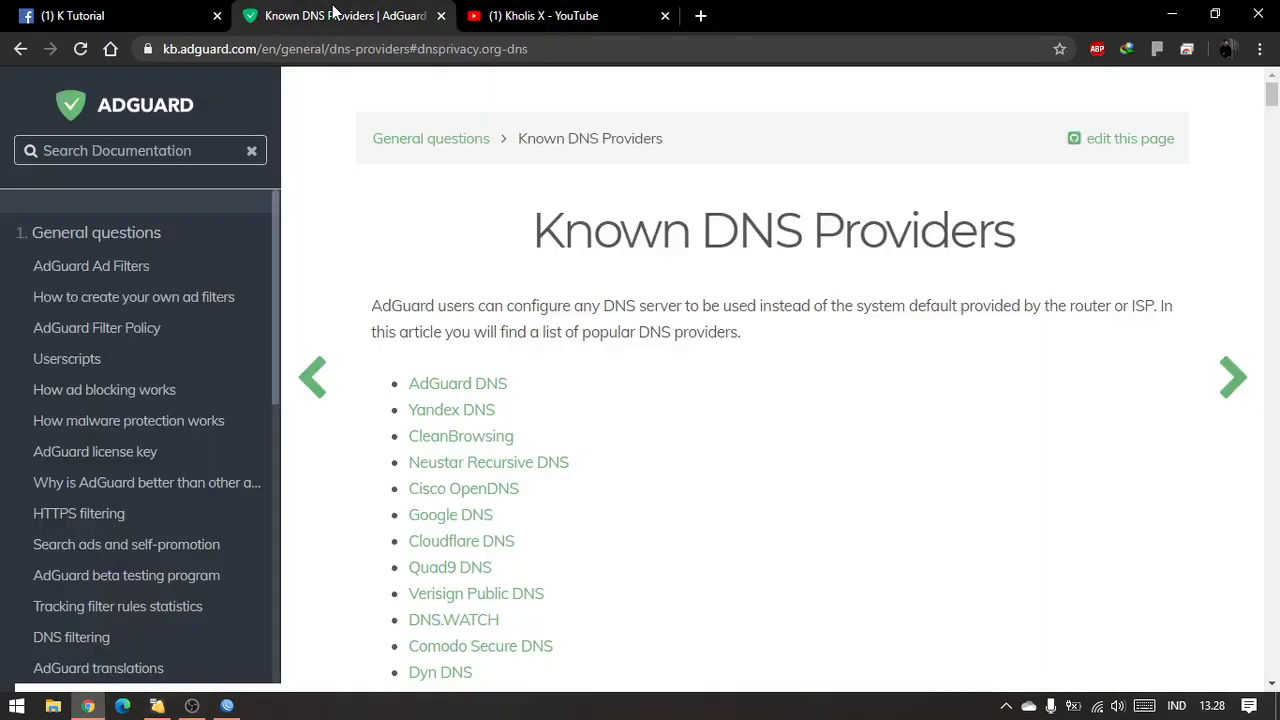
{"action": "left_click_drag", "start_coordinate": [545, 222], "coordinate": [857, 232]}
{"action": "left_click", "coordinate": [678, 286]}
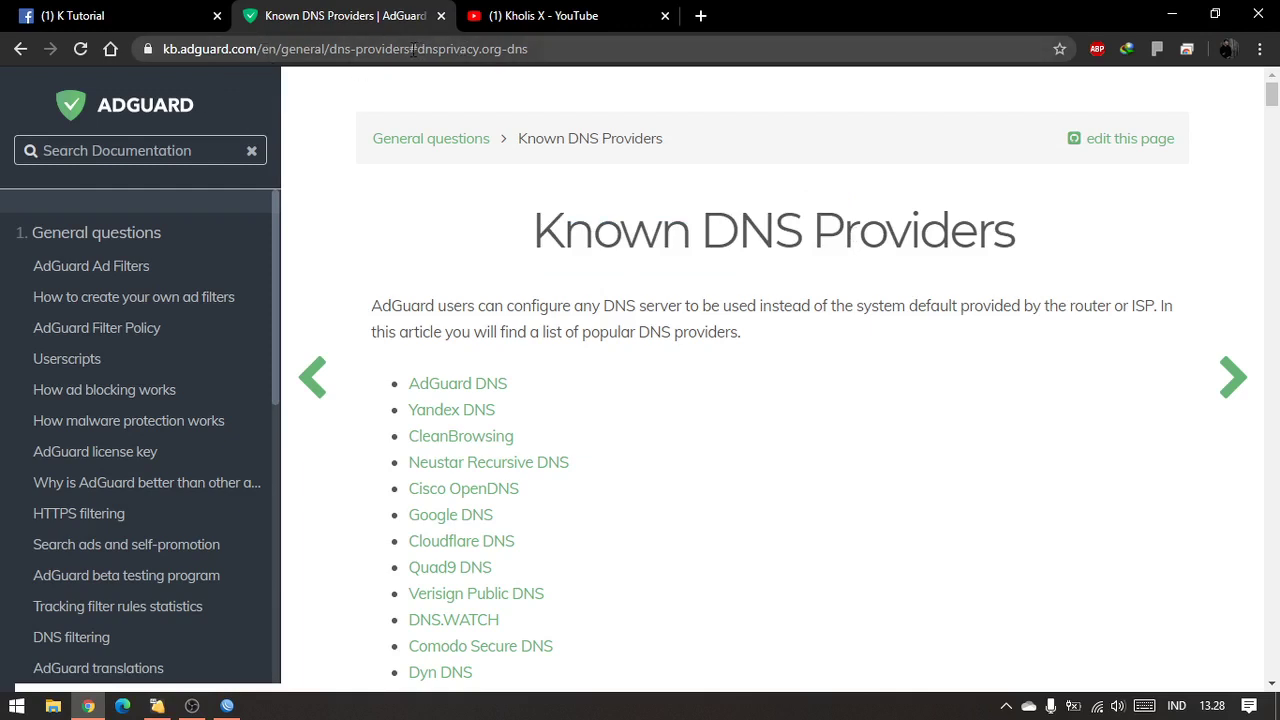
{"action": "scroll", "coordinate": [668, 420], "scroll_direction": "down", "scroll_amount": 4}
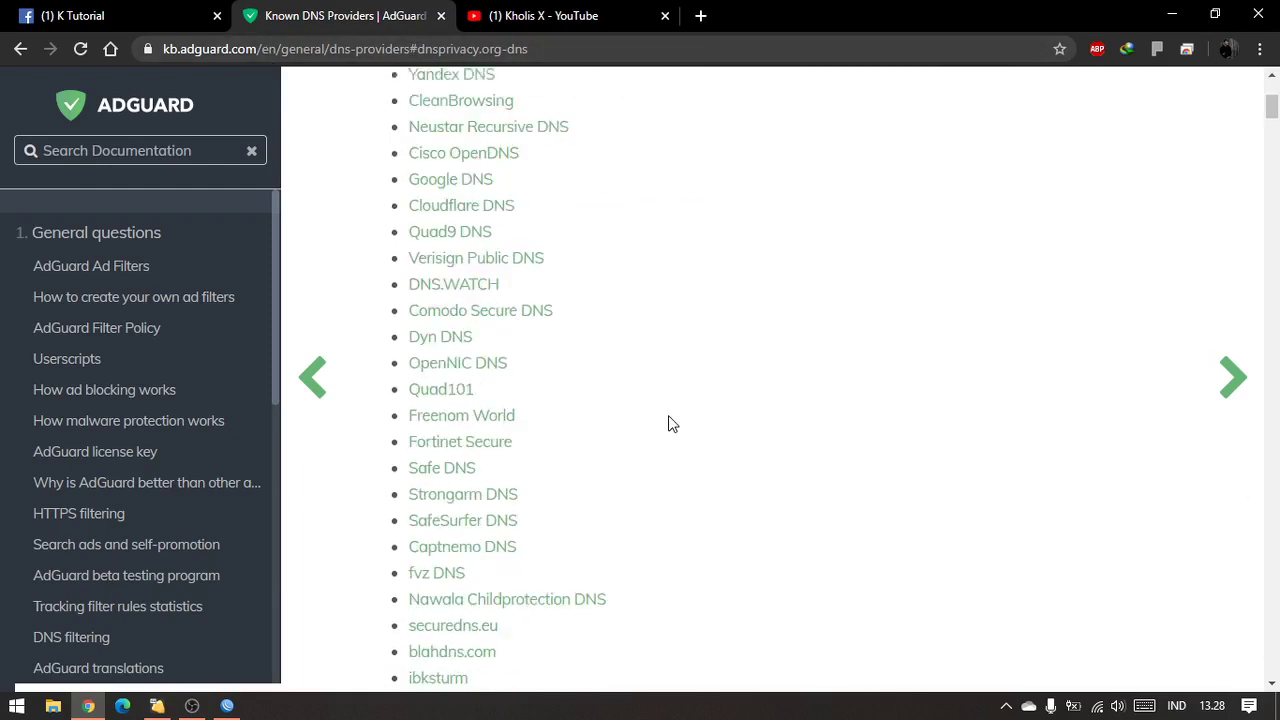
{"action": "scroll", "coordinate": [668, 420], "scroll_direction": "down", "scroll_amount": 2}
{"action": "scroll", "coordinate": [672, 424], "scroll_direction": "up", "scroll_amount": 5}
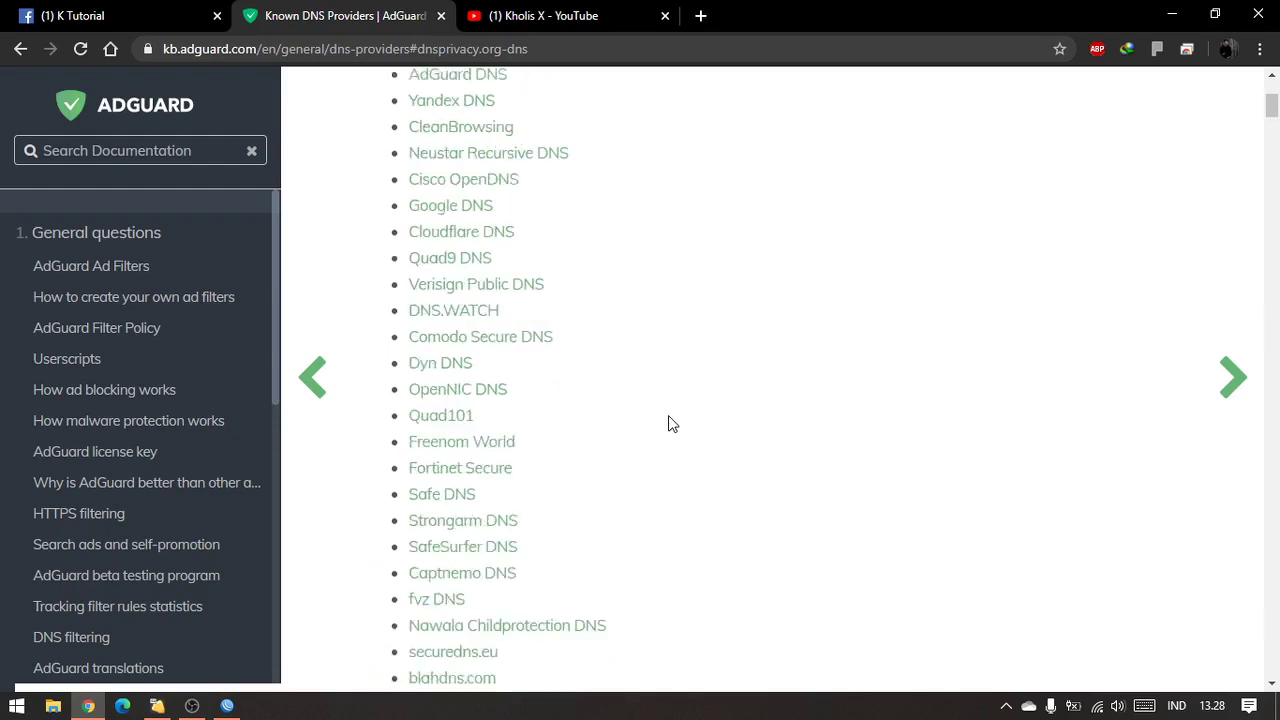
{"action": "scroll", "coordinate": [672, 424], "scroll_direction": "up", "scroll_amount": 1}
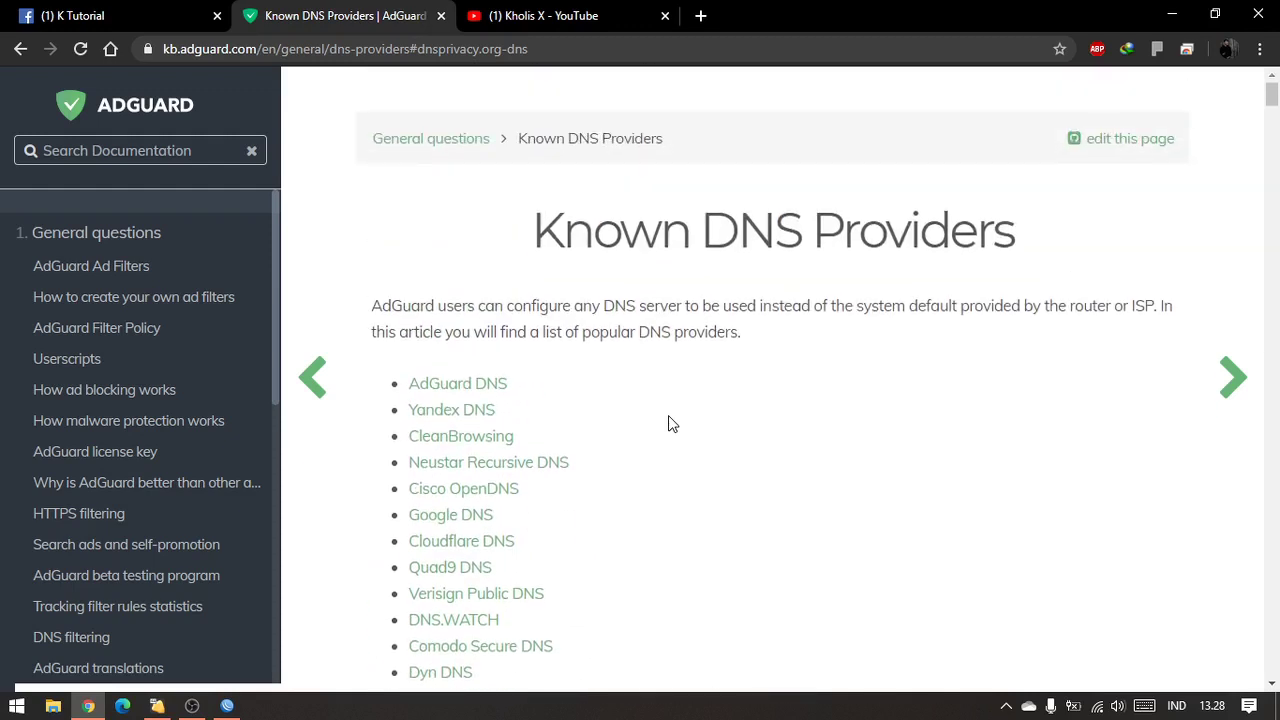
Step: Open the AdGuard DNS section and examine the Default servers' description and DNS-over-HTTPS address
{"action": "scroll", "coordinate": [672, 424], "scroll_direction": "down", "scroll_amount": 1}
{"action": "left_click", "coordinate": [495, 292]}
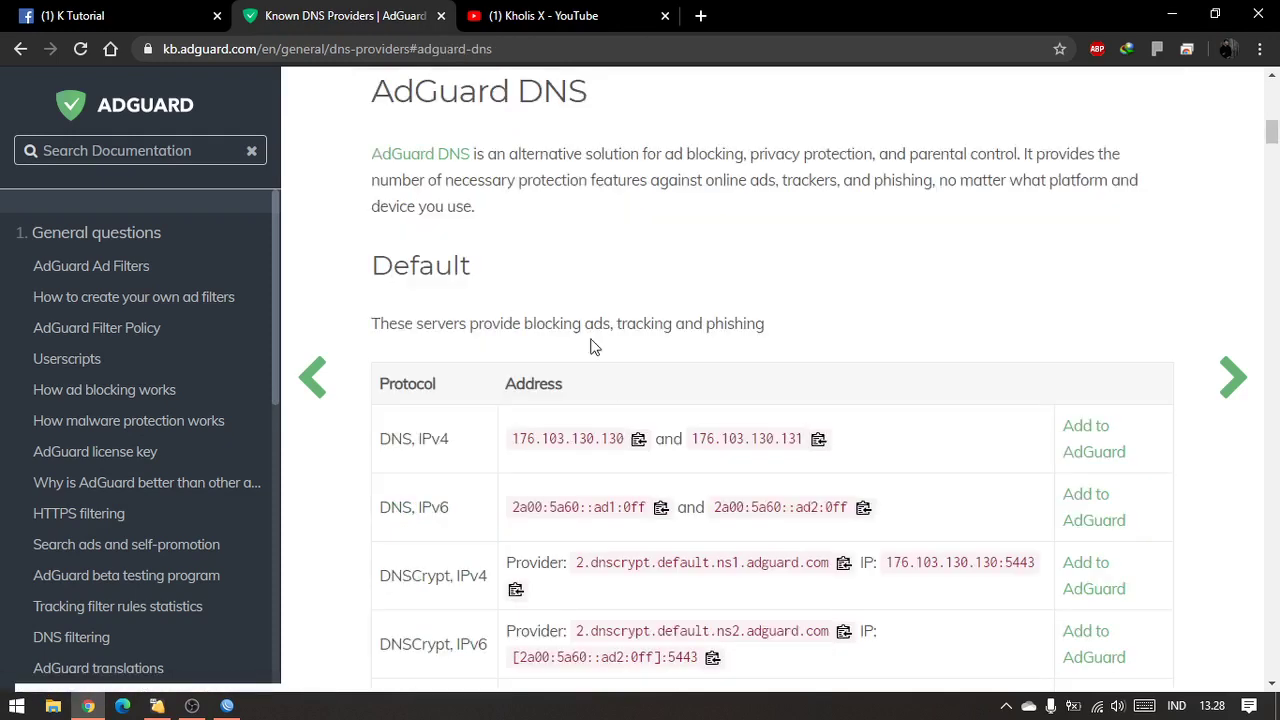
{"action": "scroll", "coordinate": [593, 469], "scroll_direction": "down", "scroll_amount": 2}
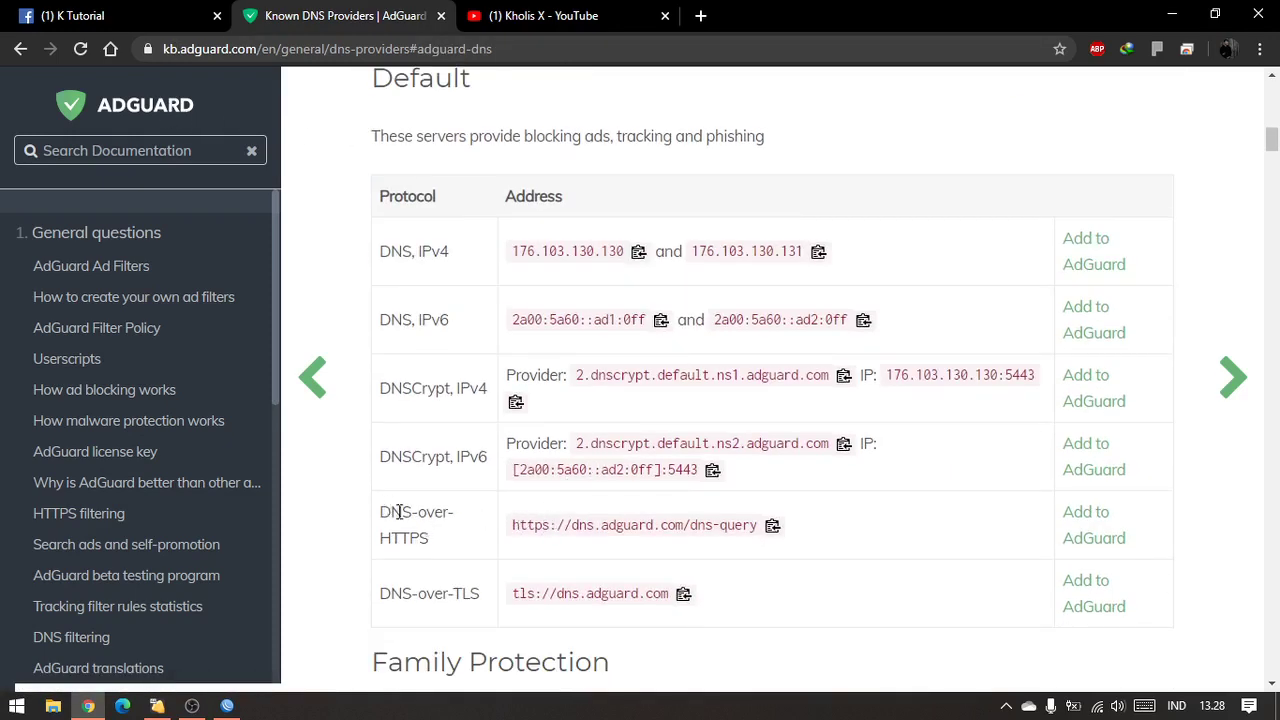
{"action": "left_click_drag", "start_coordinate": [399, 512], "coordinate": [763, 537]}
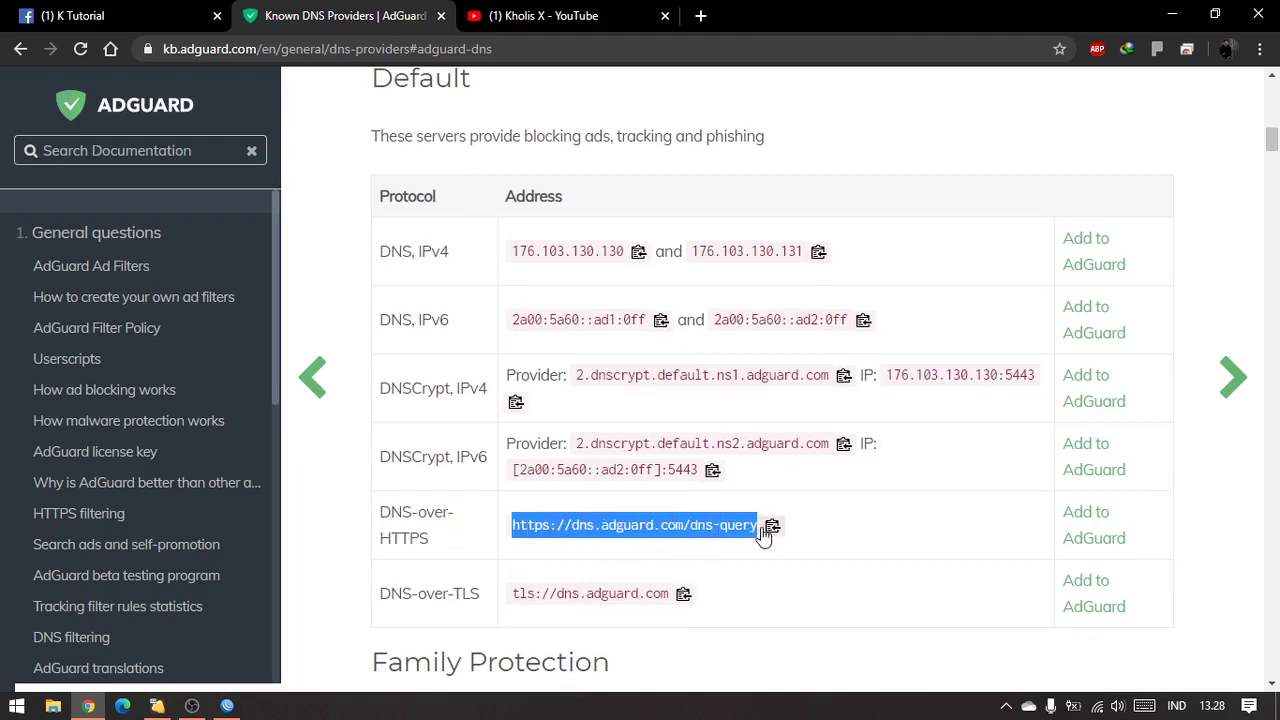
{"action": "left_click", "coordinate": [667, 542]}
{"action": "left_click_drag", "start_coordinate": [587, 525], "coordinate": [728, 530]}
{"action": "left_click", "coordinate": [735, 526]}
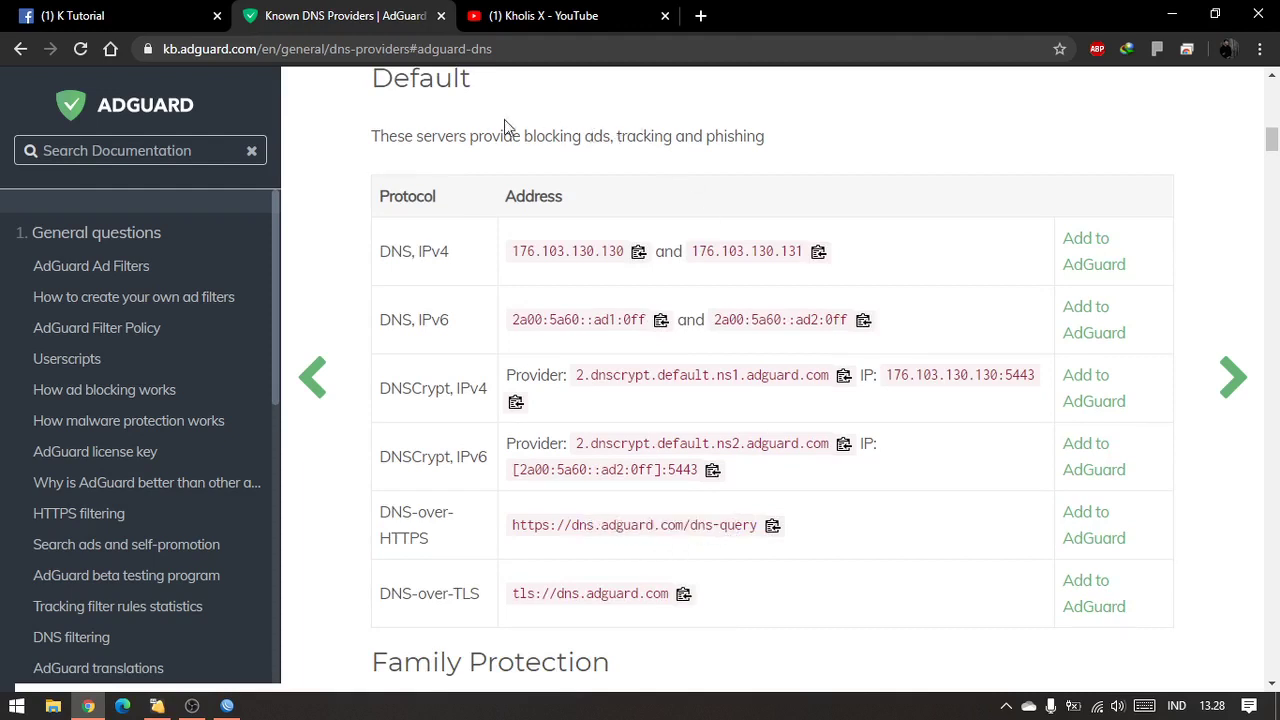
{"action": "left_click_drag", "start_coordinate": [469, 136], "coordinate": [706, 137]}
{"action": "left_click", "coordinate": [740, 134]}
Step: Examine the description and server addresses of AdGuard DNS Family Protection
{"action": "scroll", "coordinate": [658, 424], "scroll_direction": "down", "scroll_amount": 3}
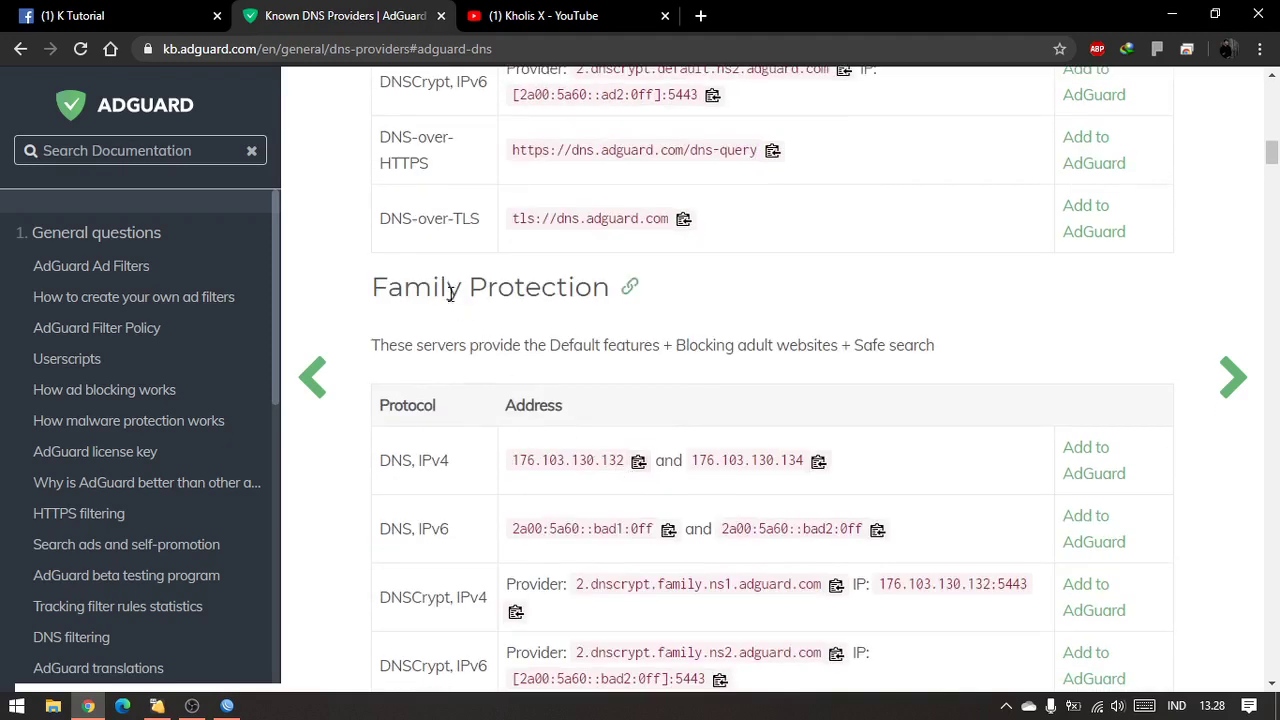
{"action": "scroll", "coordinate": [606, 514], "scroll_direction": "down", "scroll_amount": 3}
{"action": "scroll", "coordinate": [674, 474], "scroll_direction": "up", "scroll_amount": 4}
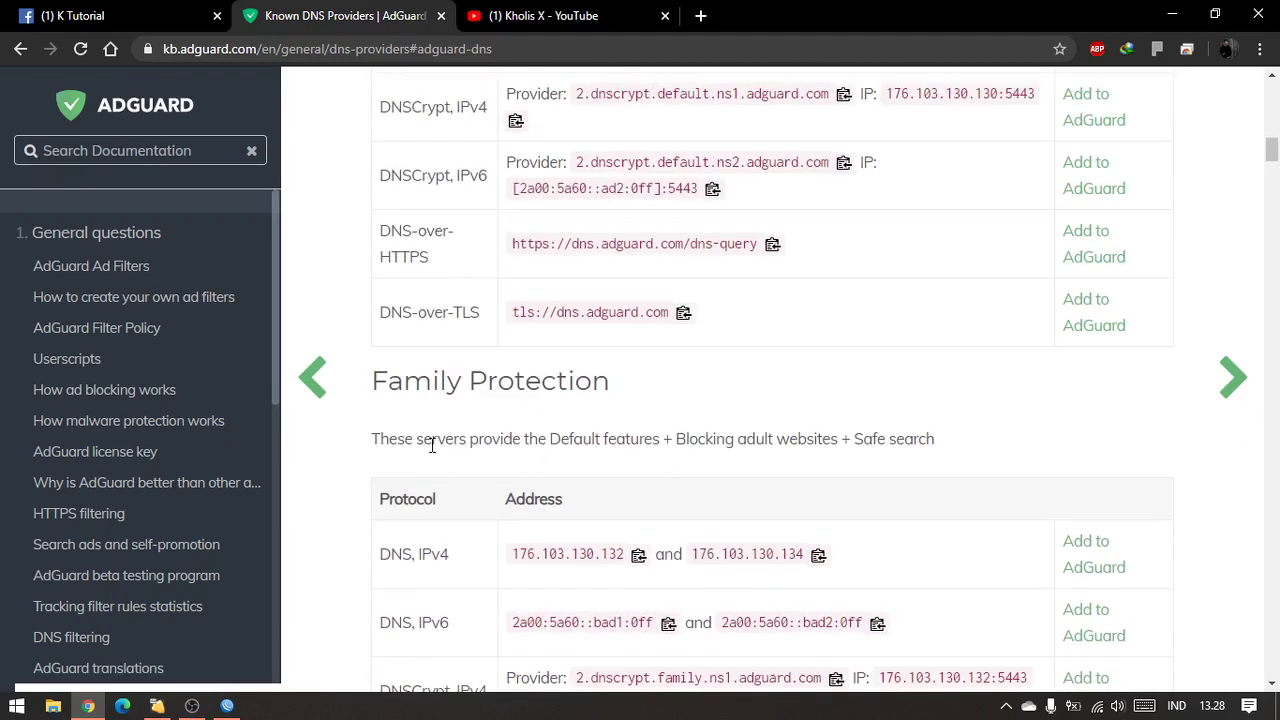
{"action": "left_click_drag", "start_coordinate": [432, 446], "coordinate": [840, 445]}
{"action": "left_click", "coordinate": [722, 444]}
{"action": "left_click", "coordinate": [848, 441]}
{"action": "scroll", "coordinate": [830, 445], "scroll_direction": "down", "scroll_amount": 3}
{"action": "scroll", "coordinate": [721, 465], "scroll_direction": "down", "scroll_amount": 4}
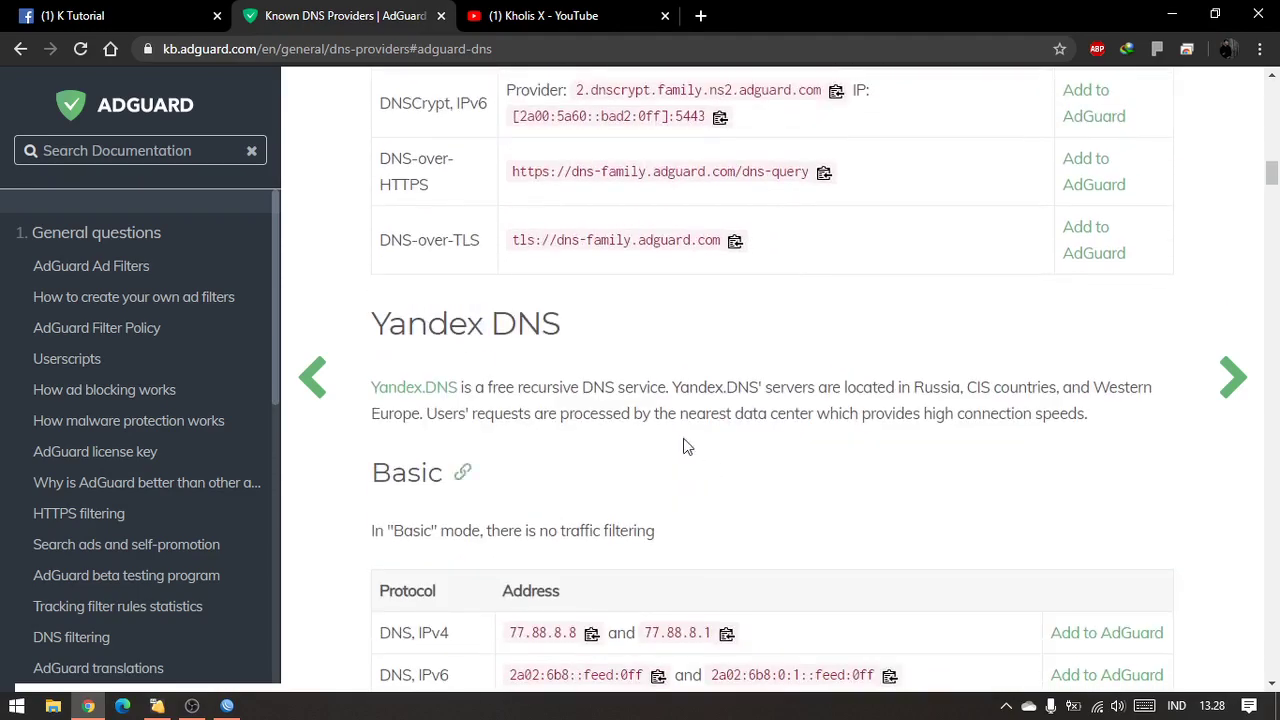
Step: Go to the Google DNS section of the provider list and examine its DNS-over-HTTPS address
{"action": "scroll", "coordinate": [560, 471], "scroll_direction": "up", "scroll_amount": 8}
{"action": "scroll", "coordinate": [585, 466], "scroll_direction": "up", "scroll_amount": 10}
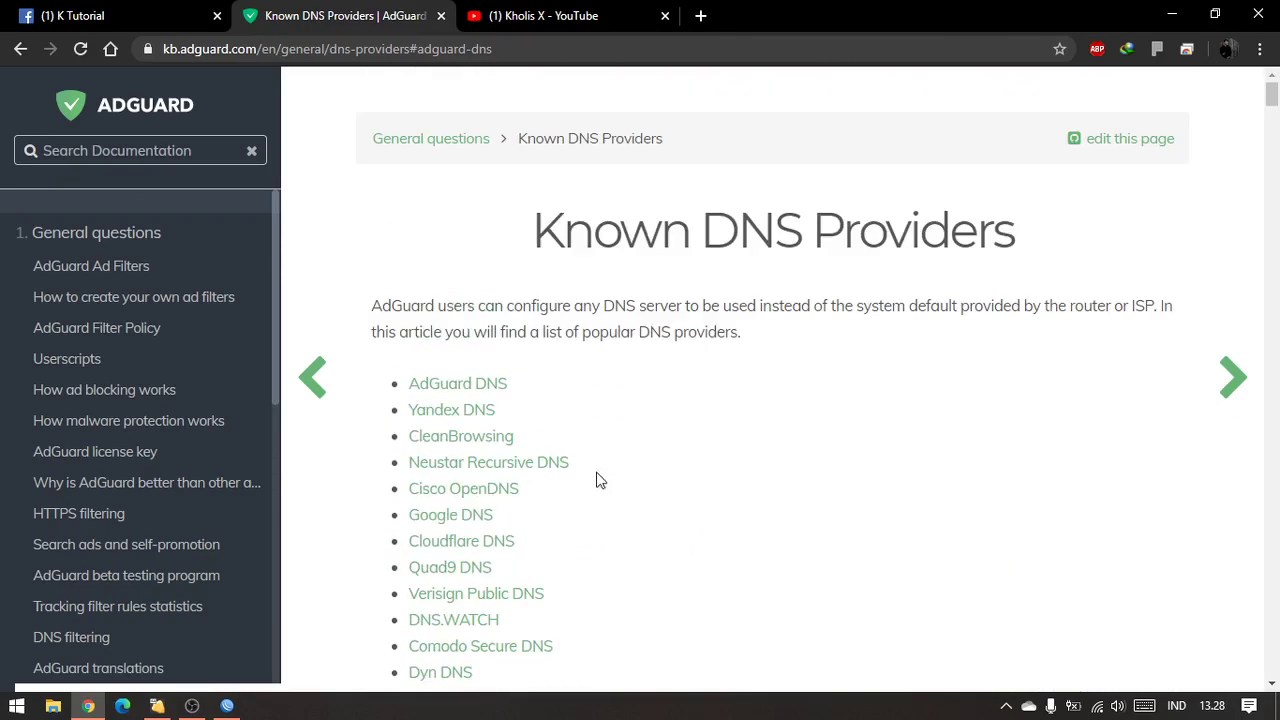
{"action": "left_click", "coordinate": [483, 515]}
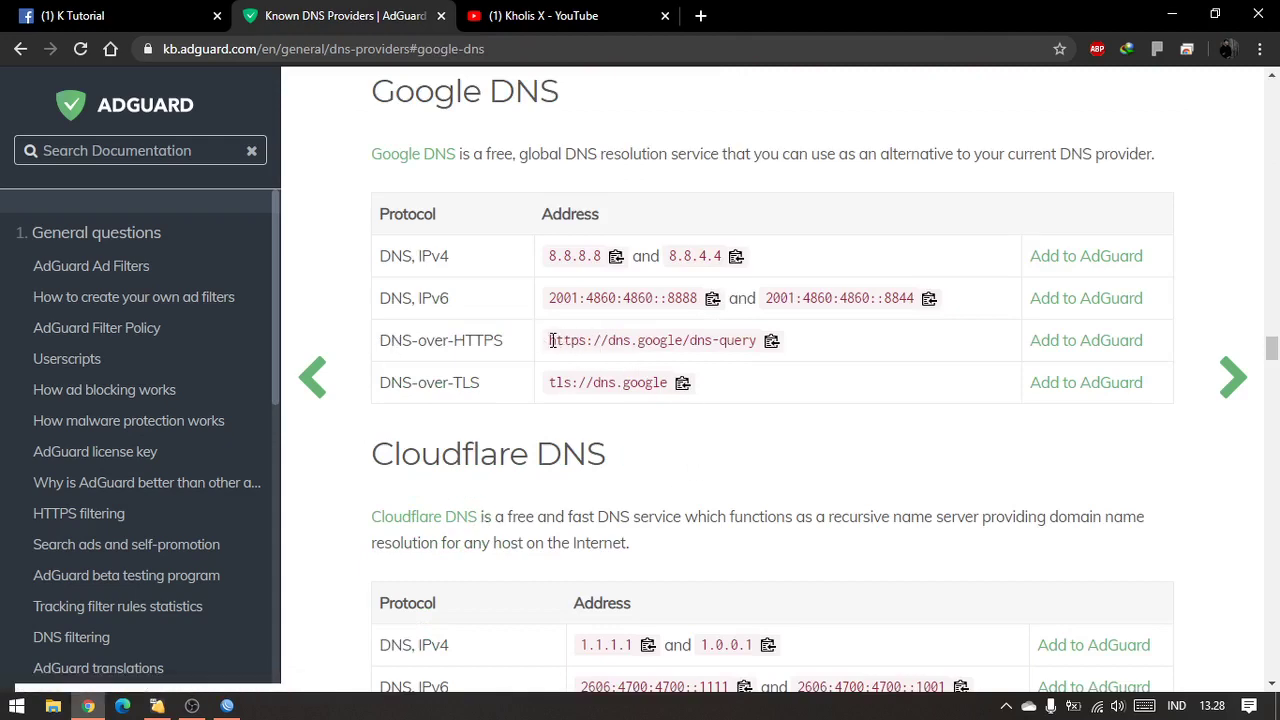
{"action": "left_click_drag", "start_coordinate": [551, 340], "coordinate": [757, 340]}
{"action": "scroll", "coordinate": [1222, 370], "scroll_direction": "down", "scroll_amount": 10}
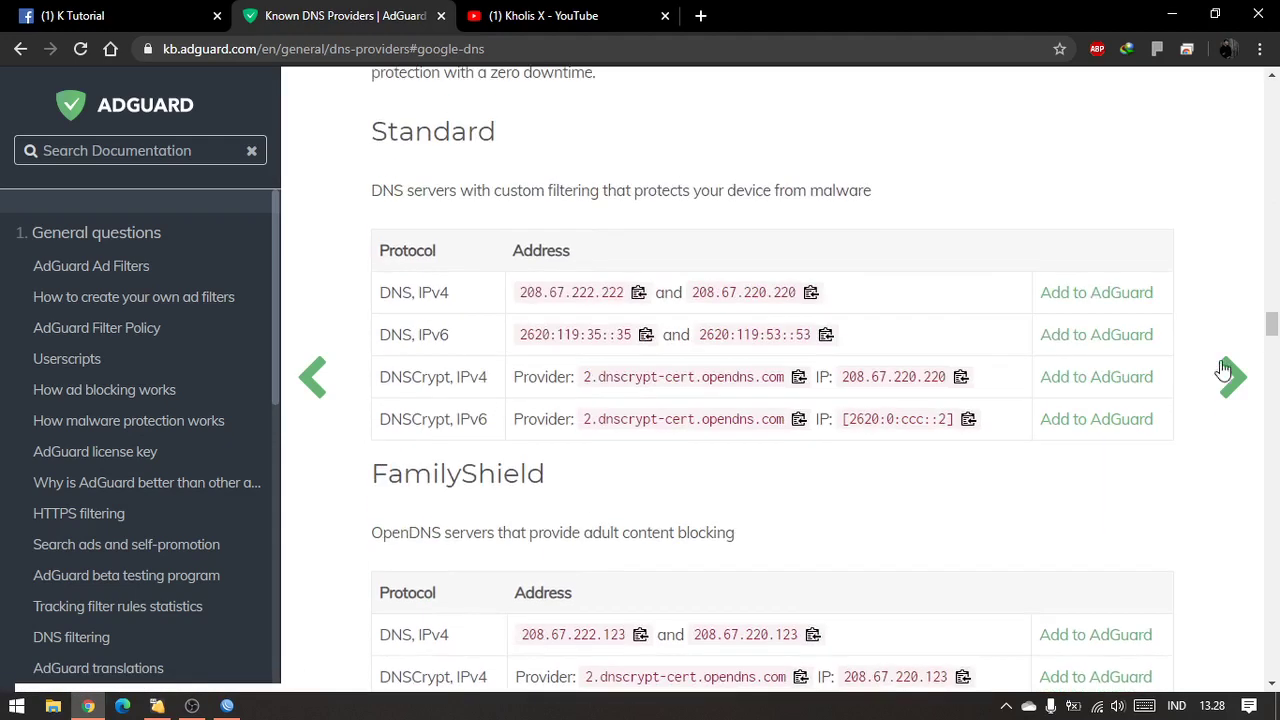
Step: Go to the Cloudflare DNS section and copy its DNS-over-HTTPS, IPv4 address
{"action": "scroll", "coordinate": [566, 488], "scroll_direction": "up", "scroll_amount": 10}
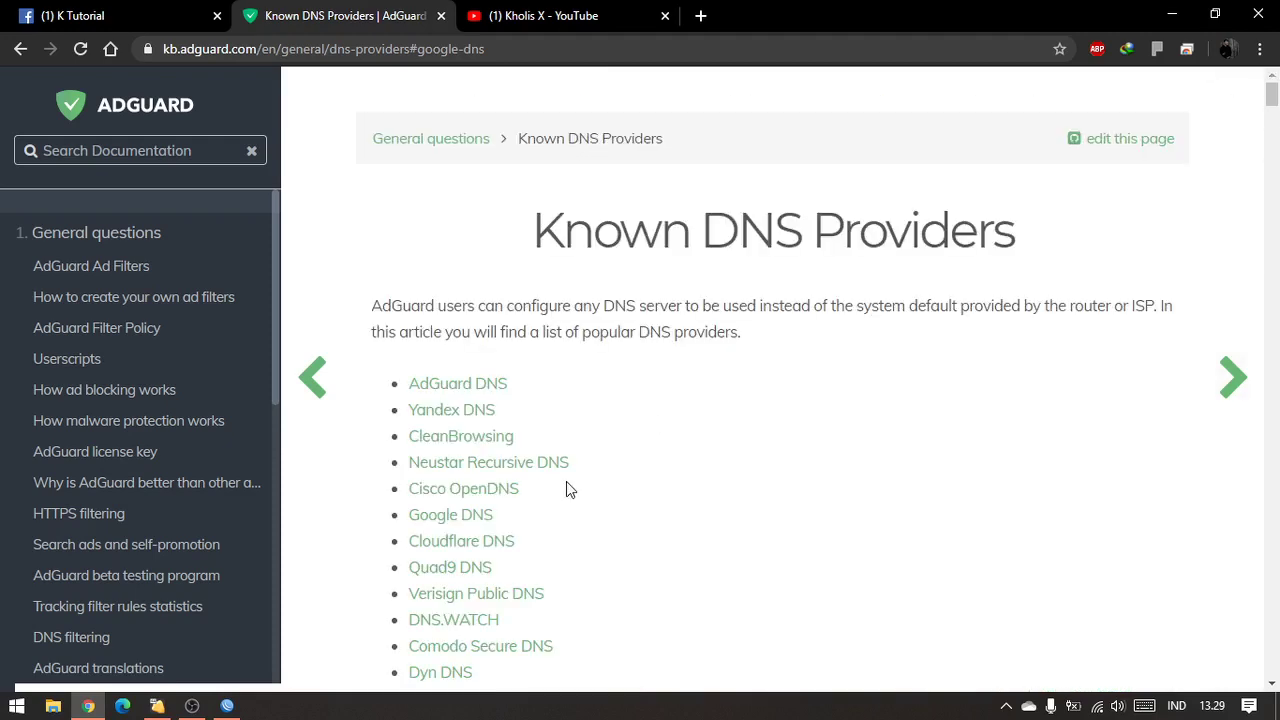
{"action": "left_click", "coordinate": [506, 545]}
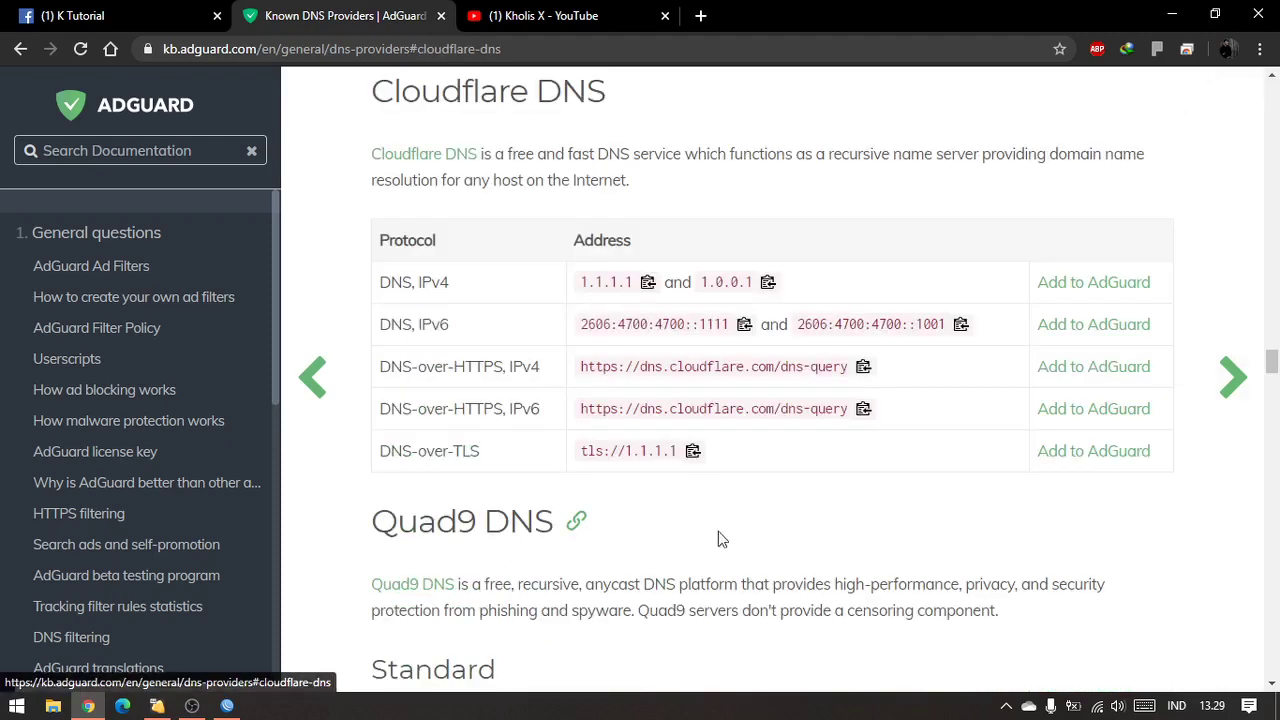
{"action": "left_click_drag", "start_coordinate": [578, 368], "coordinate": [843, 370]}
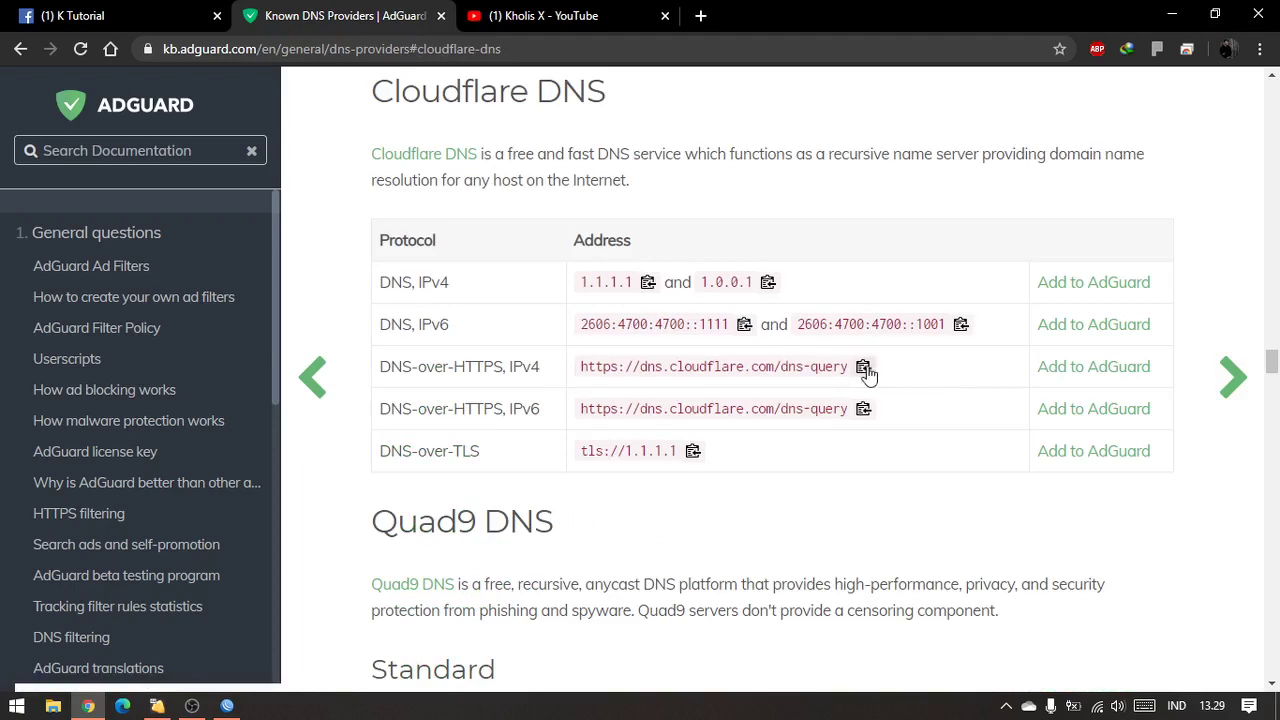
{"action": "left_click", "coordinate": [863, 367]}
{"action": "left_click", "coordinate": [227, 706]}
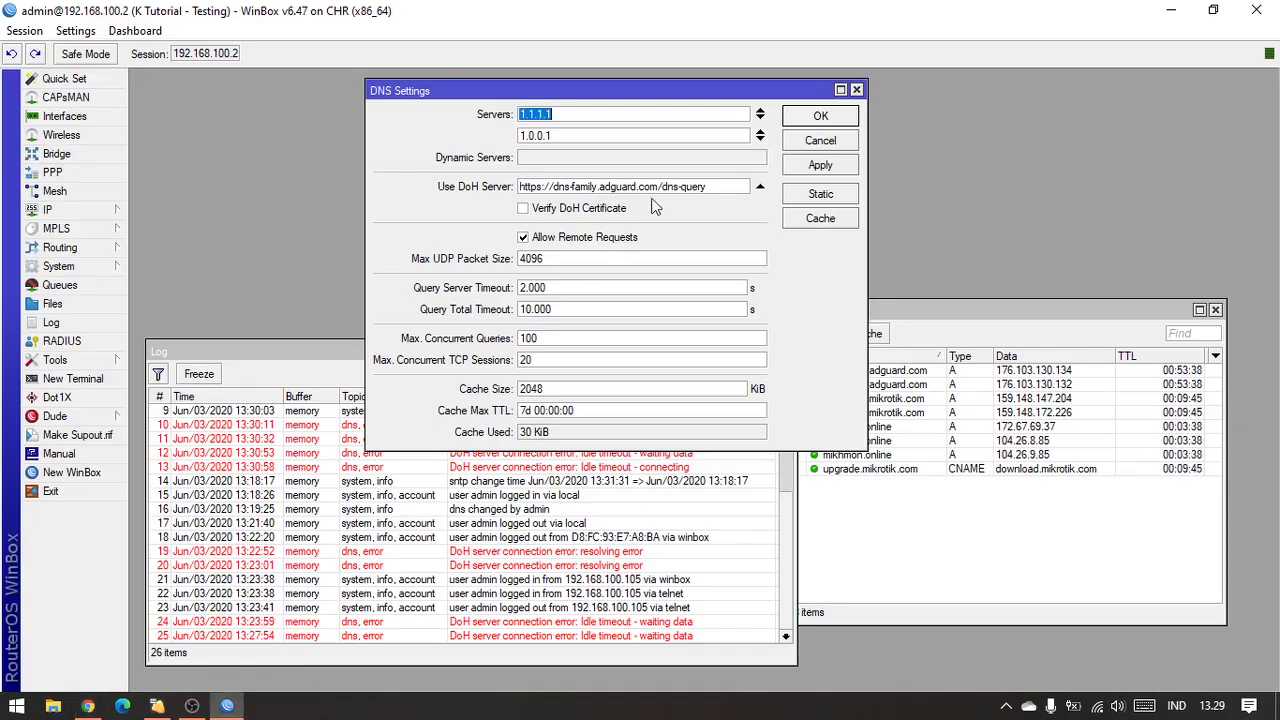
{"action": "left_click_drag", "start_coordinate": [718, 185], "coordinate": [492, 160]}
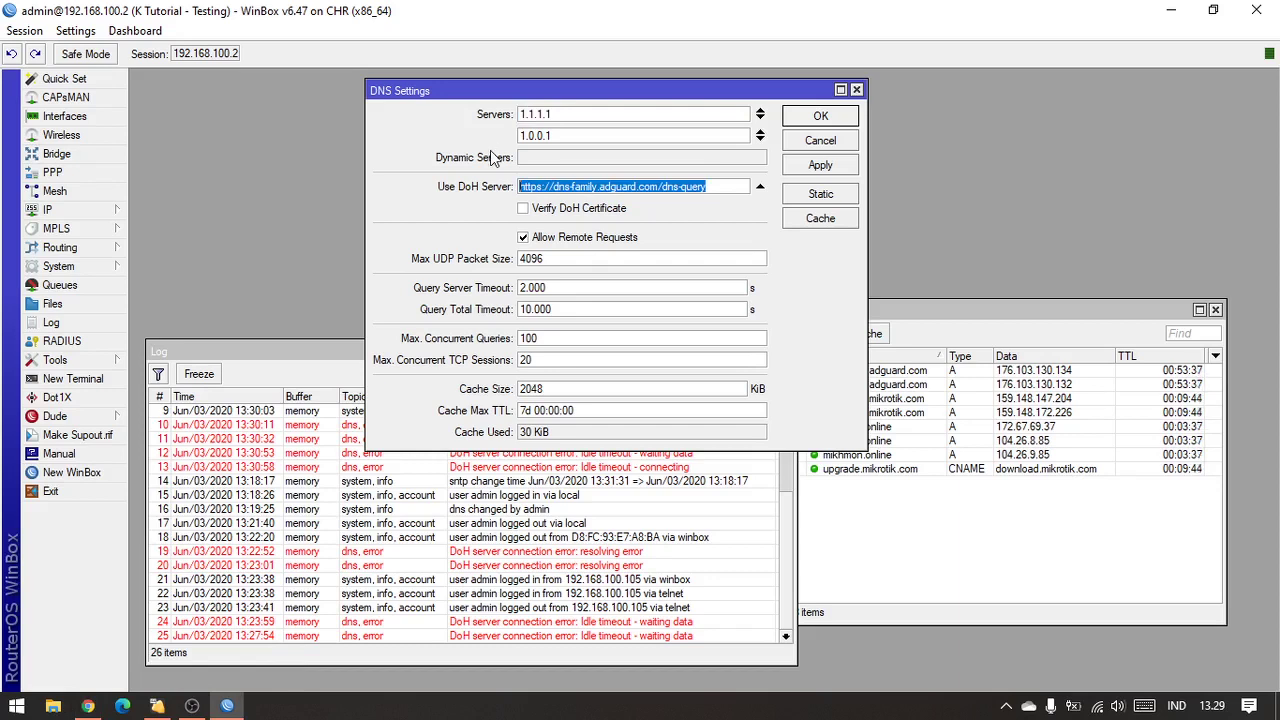
{"action": "right_click", "coordinate": [571, 190]}
{"action": "left_click", "coordinate": [605, 245]}
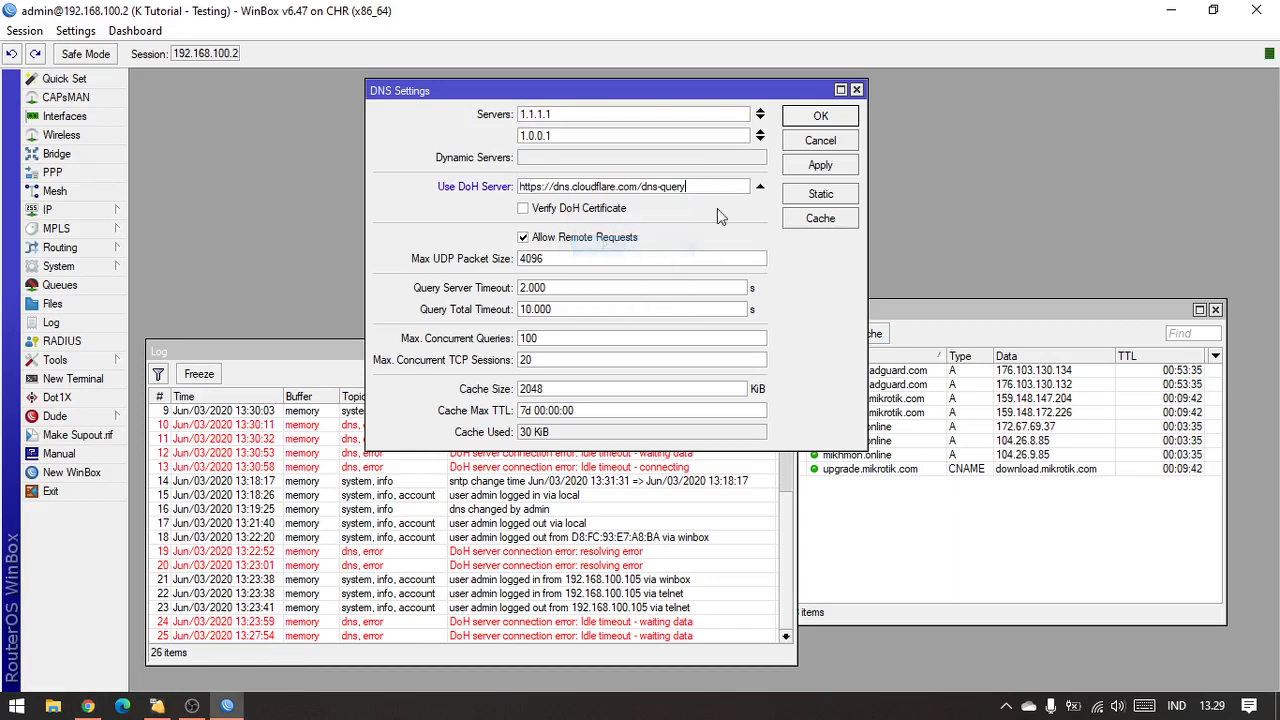
{"action": "left_click", "coordinate": [838, 168]}
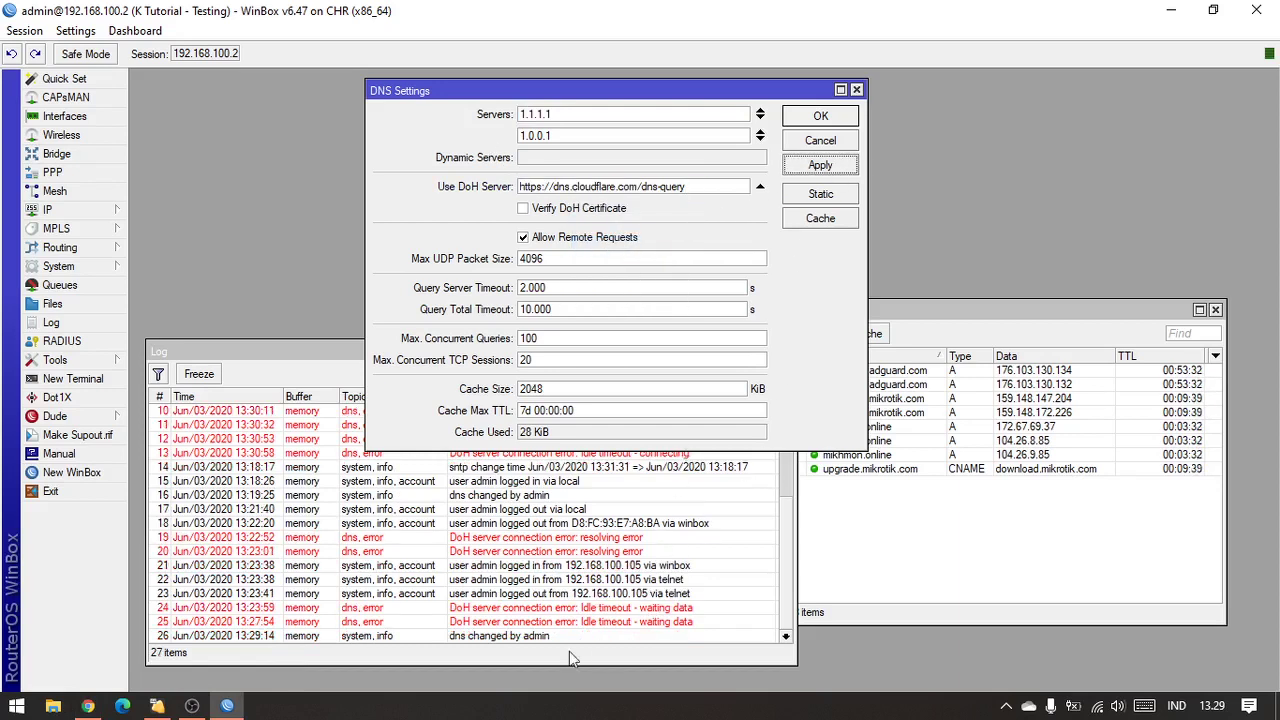
{"action": "left_click", "coordinate": [557, 634]}
{"action": "left_click", "coordinate": [829, 323]}
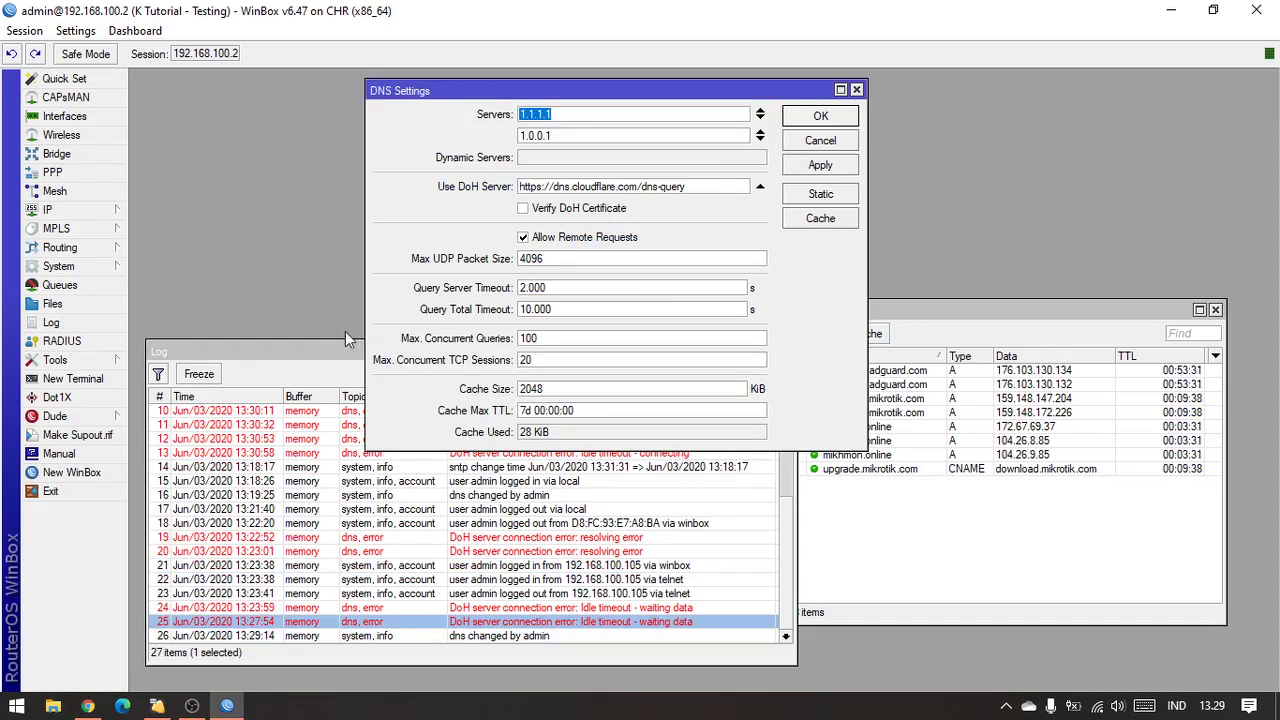
Step: Open a new terminal, flush the DNS cache and position the terminal clear of the main DNS server fields
{"action": "left_click", "coordinate": [104, 376]}
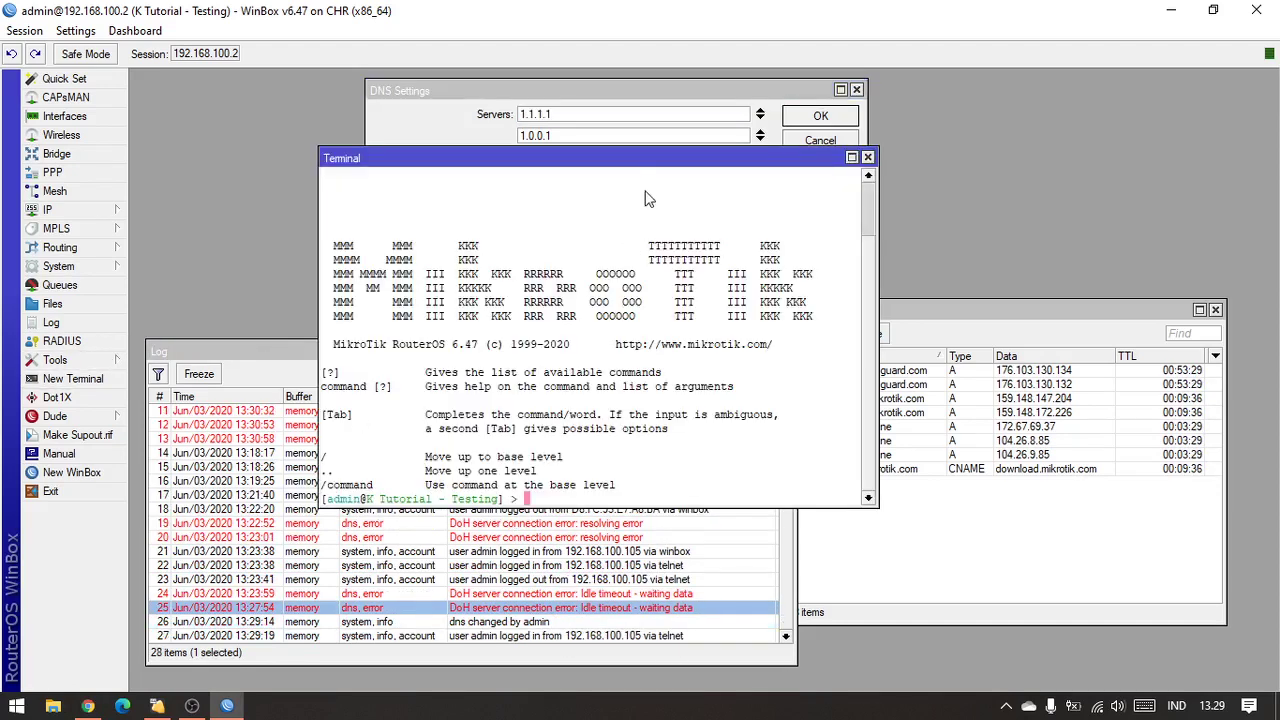
{"action": "left_click", "coordinate": [1120, 545]}
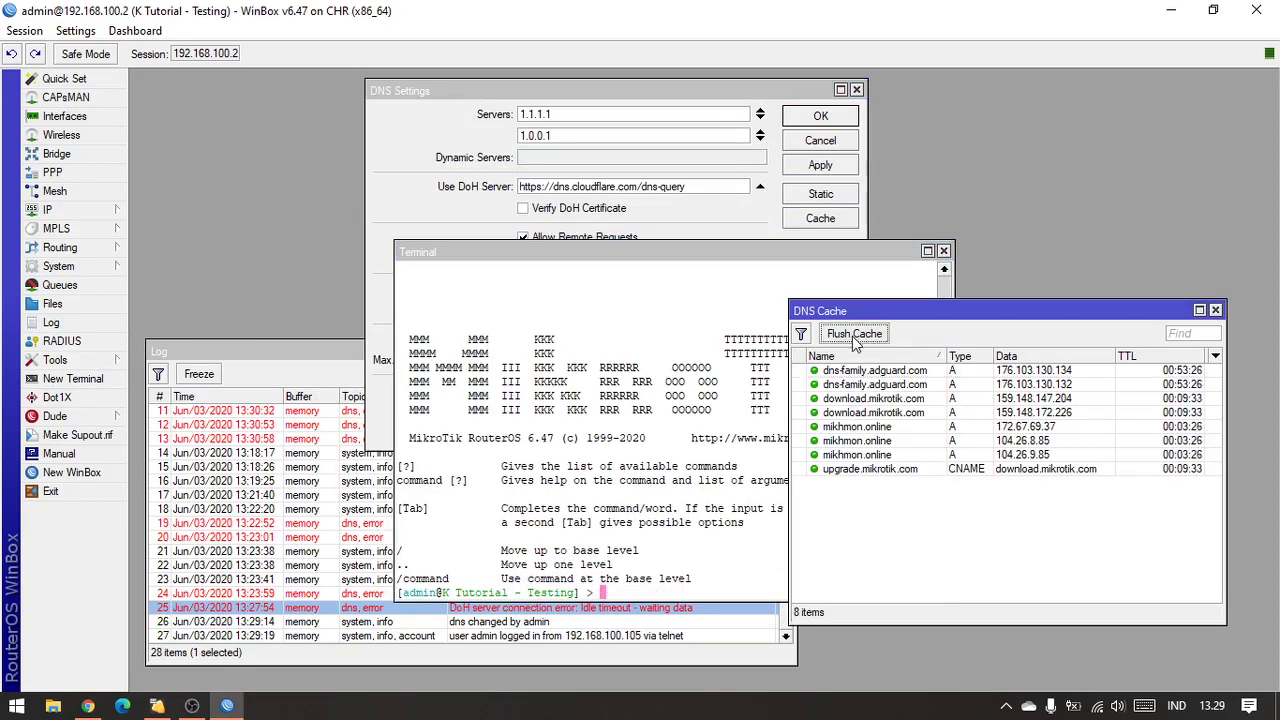
{"action": "left_click", "coordinate": [848, 262]}
{"action": "left_click_drag", "start_coordinate": [829, 265], "coordinate": [860, 288]}
{"action": "left_click", "coordinate": [854, 333]}
{"action": "left_click_drag", "start_coordinate": [760, 276], "coordinate": [954, 277]}
Step: Ping google.com from the terminal, checking the DNS cache entries before stopping the ping
{"action": "type", "text": "p"}
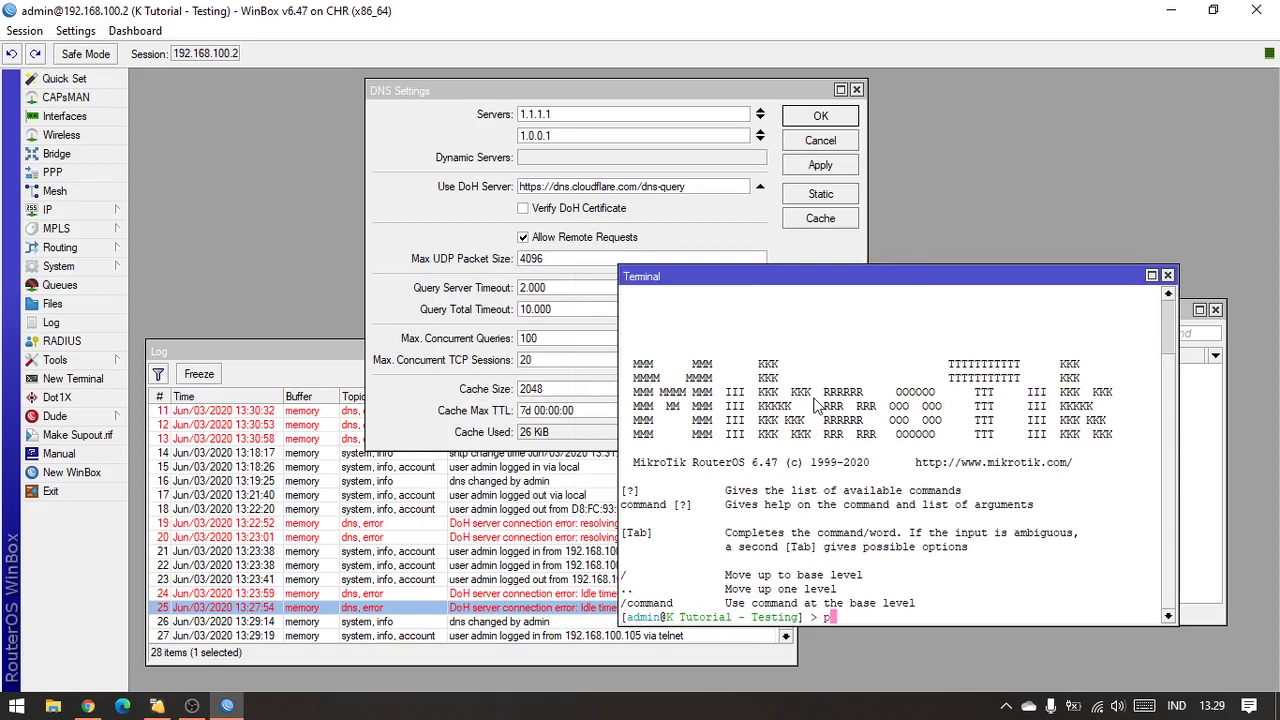
{"action": "type", "text": "ing google.com"}
{"action": "key", "text": "Return"}
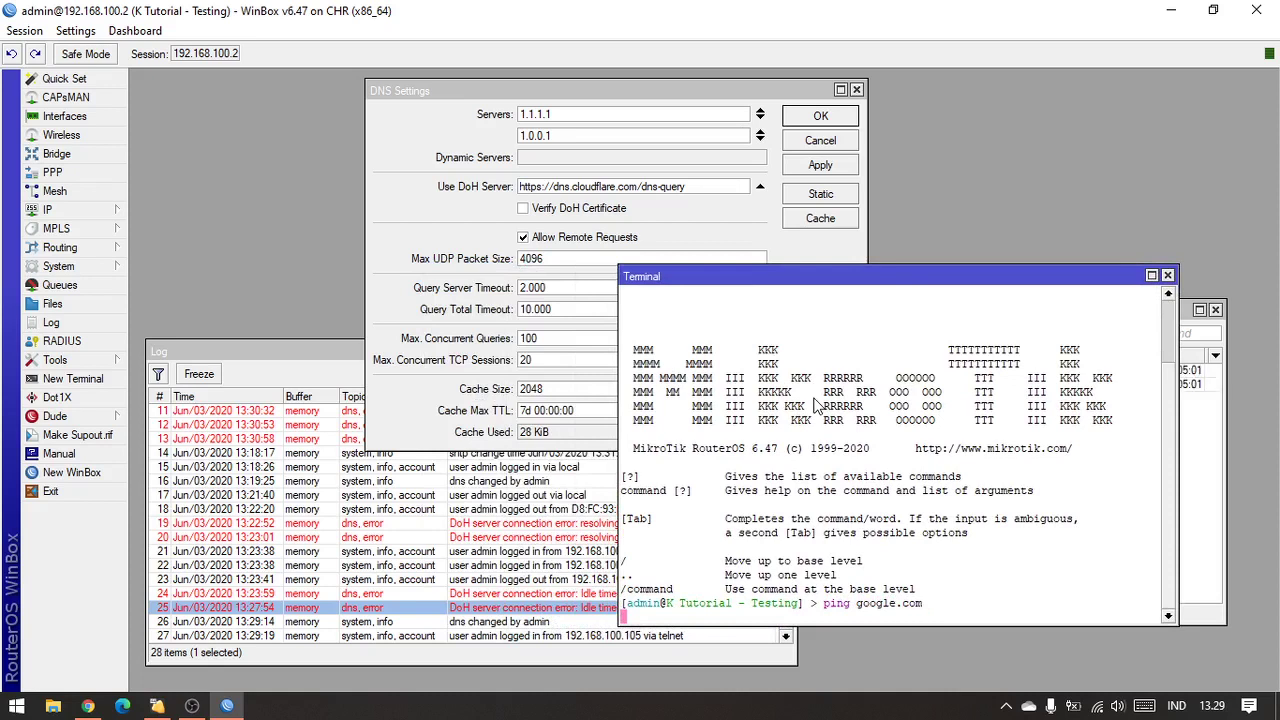
{"action": "left_click", "coordinate": [1195, 520]}
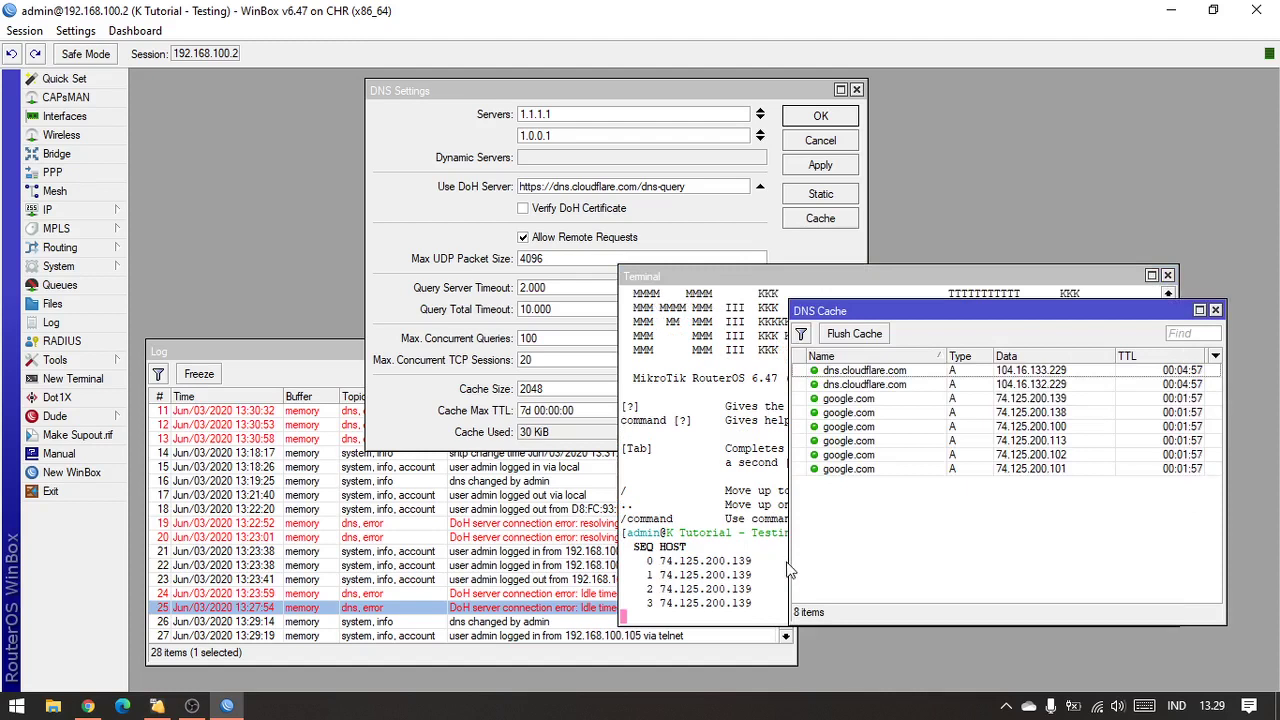
{"action": "left_click", "coordinate": [740, 532]}
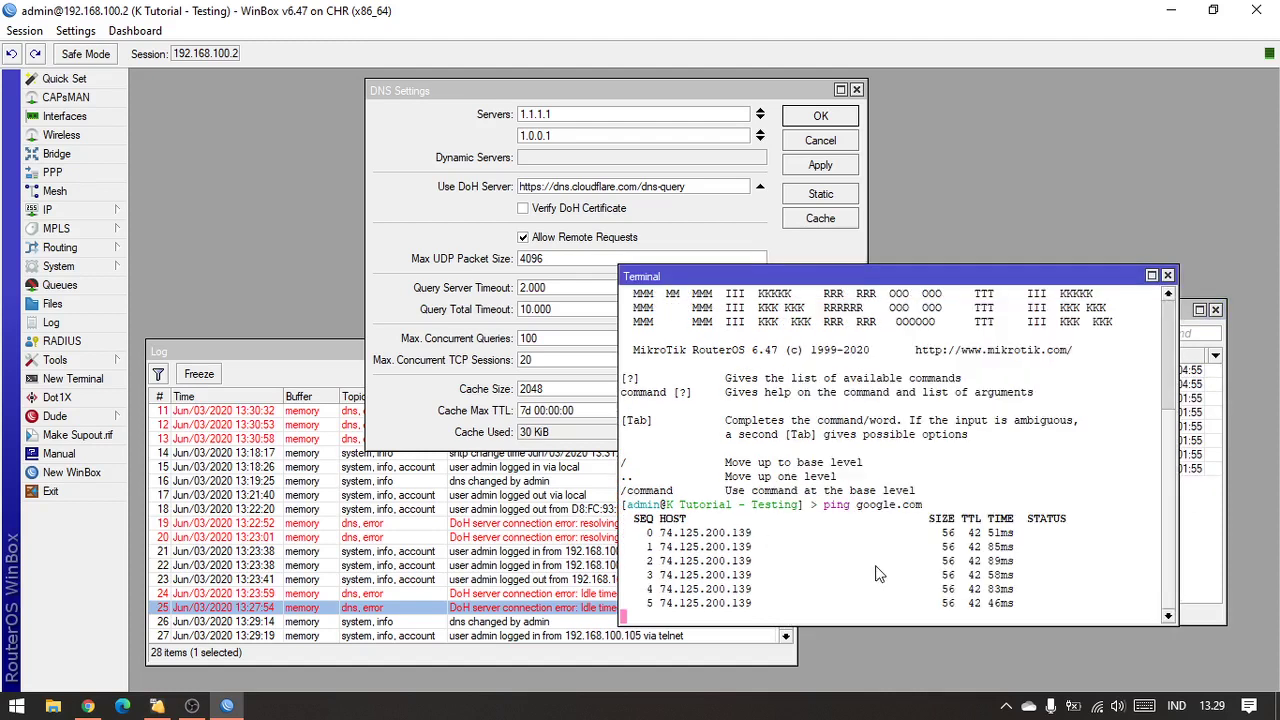
{"action": "key", "text": "ctrl+c"}
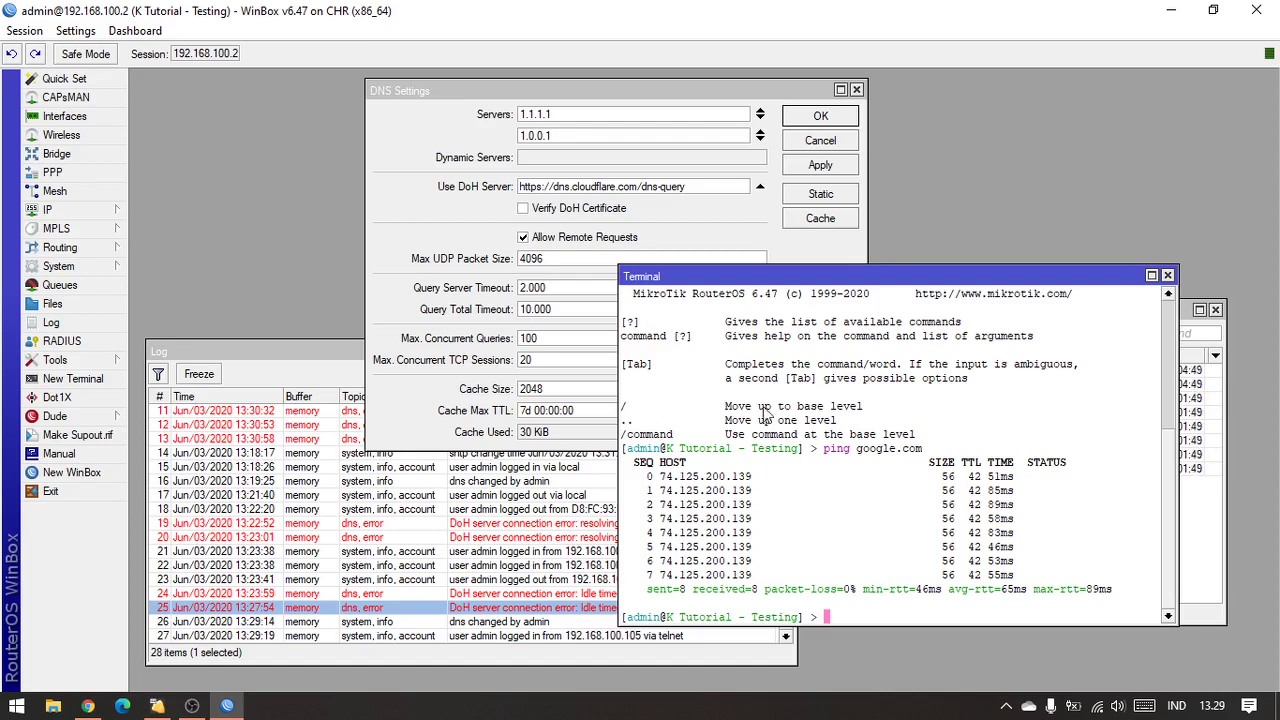
Step: Switch to Chrome, go to the AdGuard DNS section and copy the Family Protection DNS-over-HTTPS address
{"action": "left_click", "coordinate": [737, 240]}
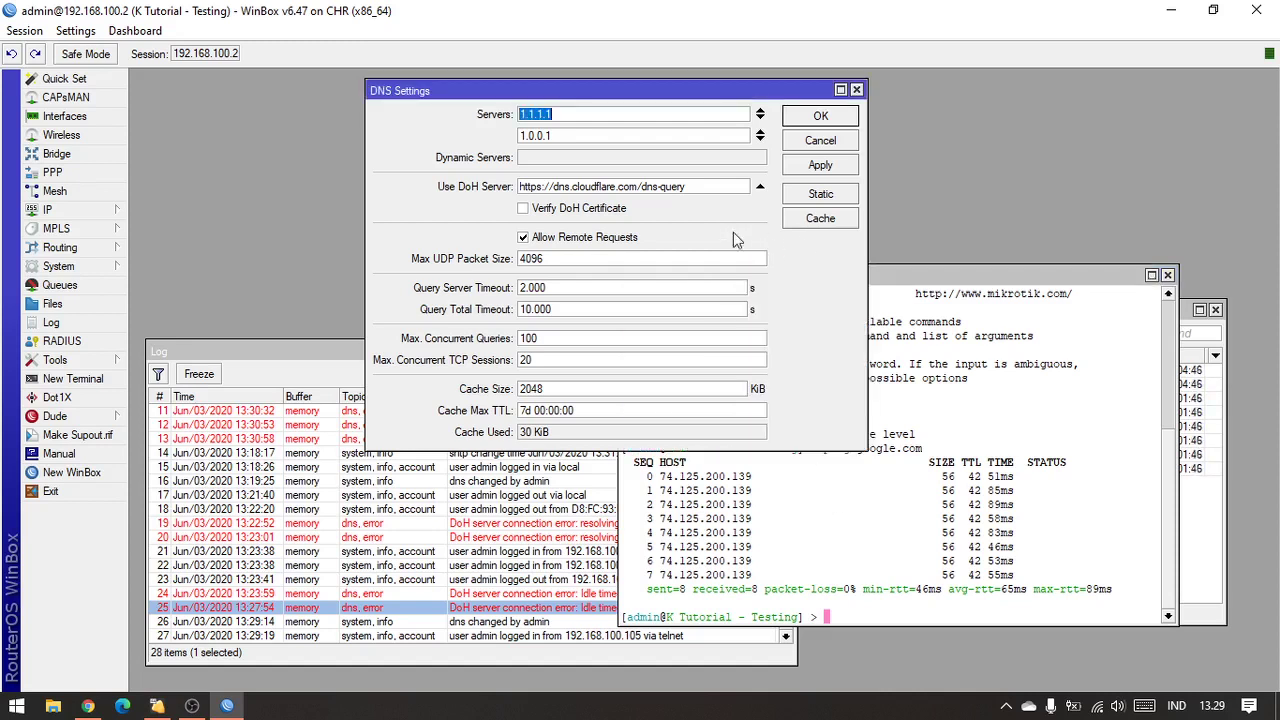
{"action": "left_click", "coordinate": [88, 706]}
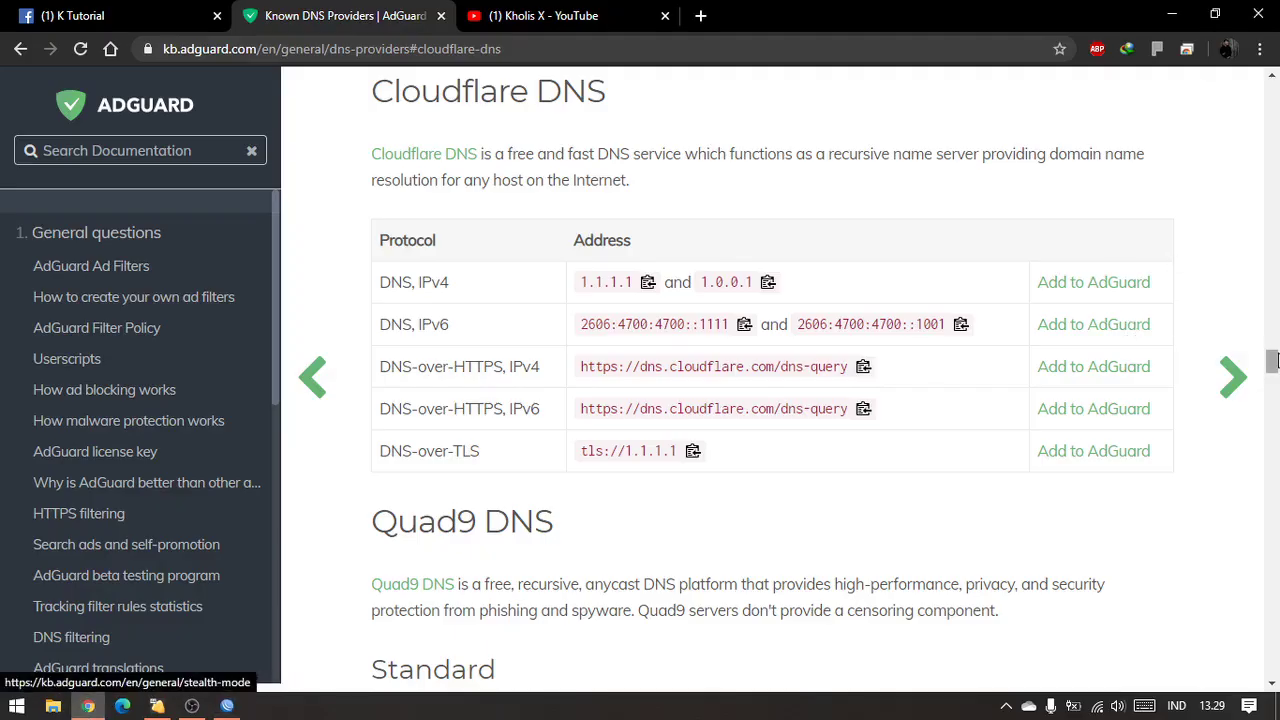
{"action": "left_click", "coordinate": [484, 394]}
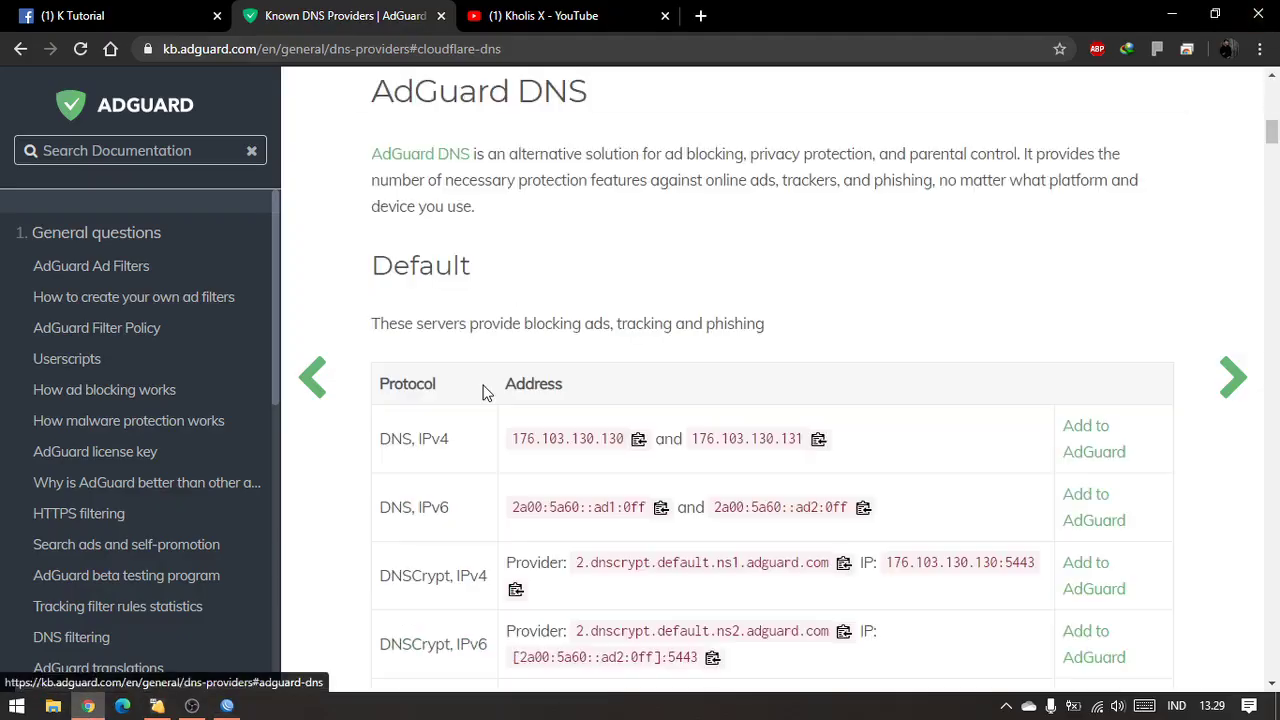
{"action": "scroll", "coordinate": [598, 443], "scroll_direction": "down", "scroll_amount": 9}
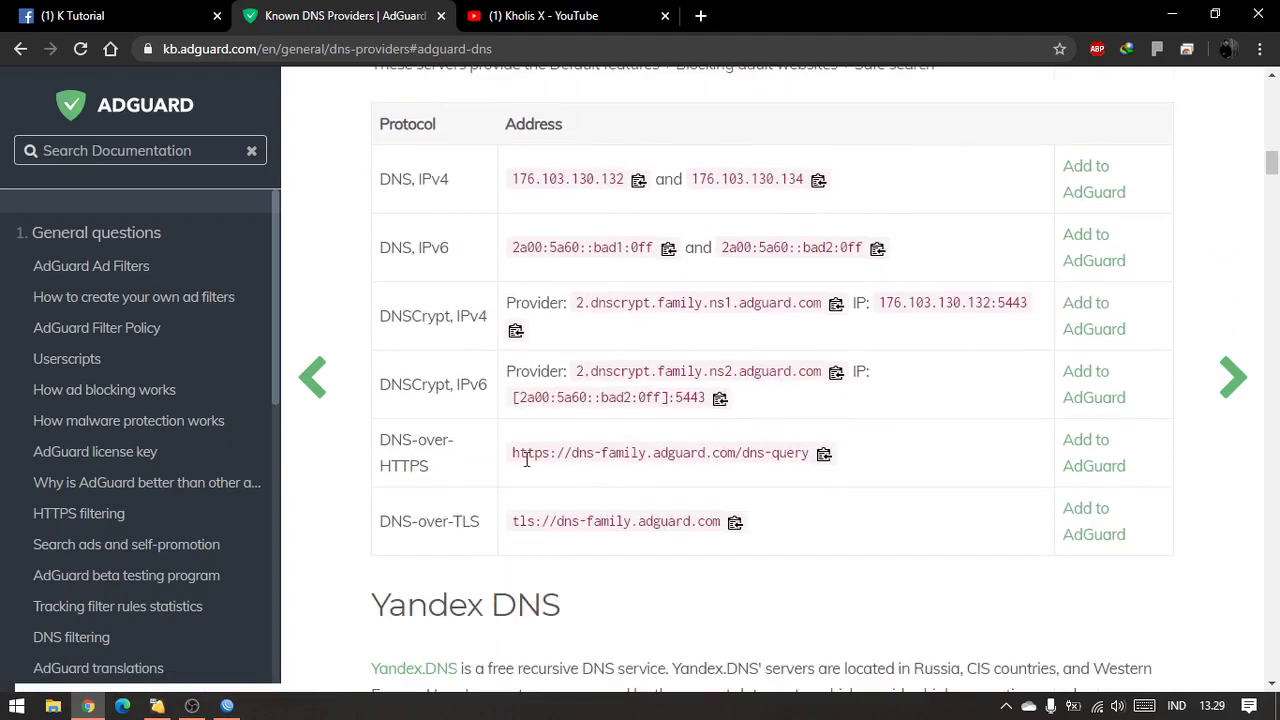
{"action": "left_click", "coordinate": [824, 453]}
{"action": "scroll", "coordinate": [935, 512], "scroll_direction": "up", "scroll_amount": 2}
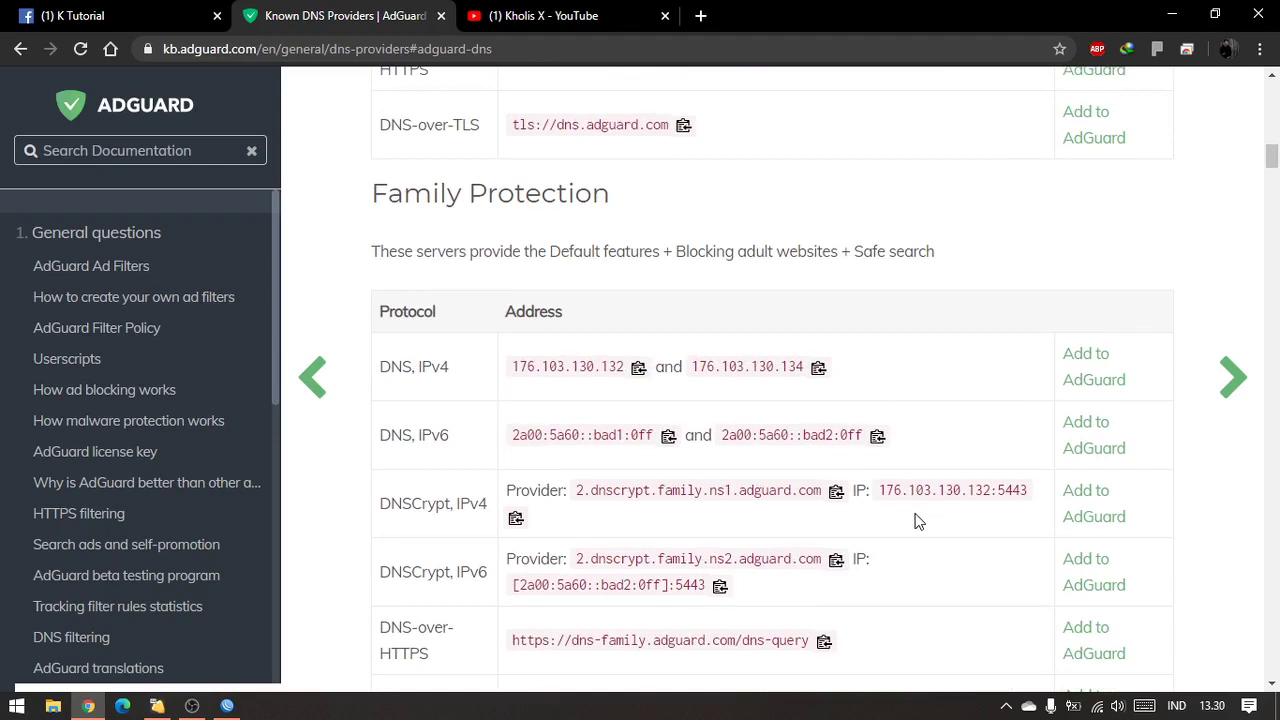
{"action": "left_click", "coordinate": [227, 706]}
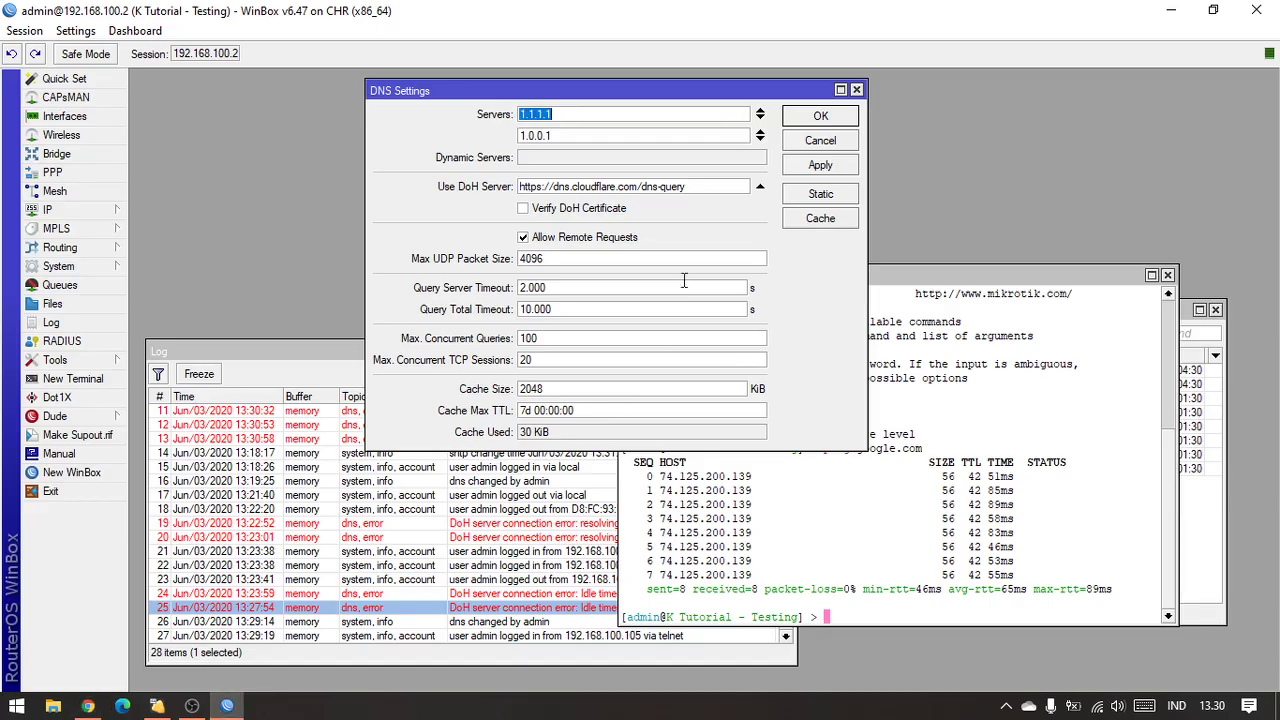
{"action": "left_click_drag", "start_coordinate": [713, 181], "coordinate": [446, 160]}
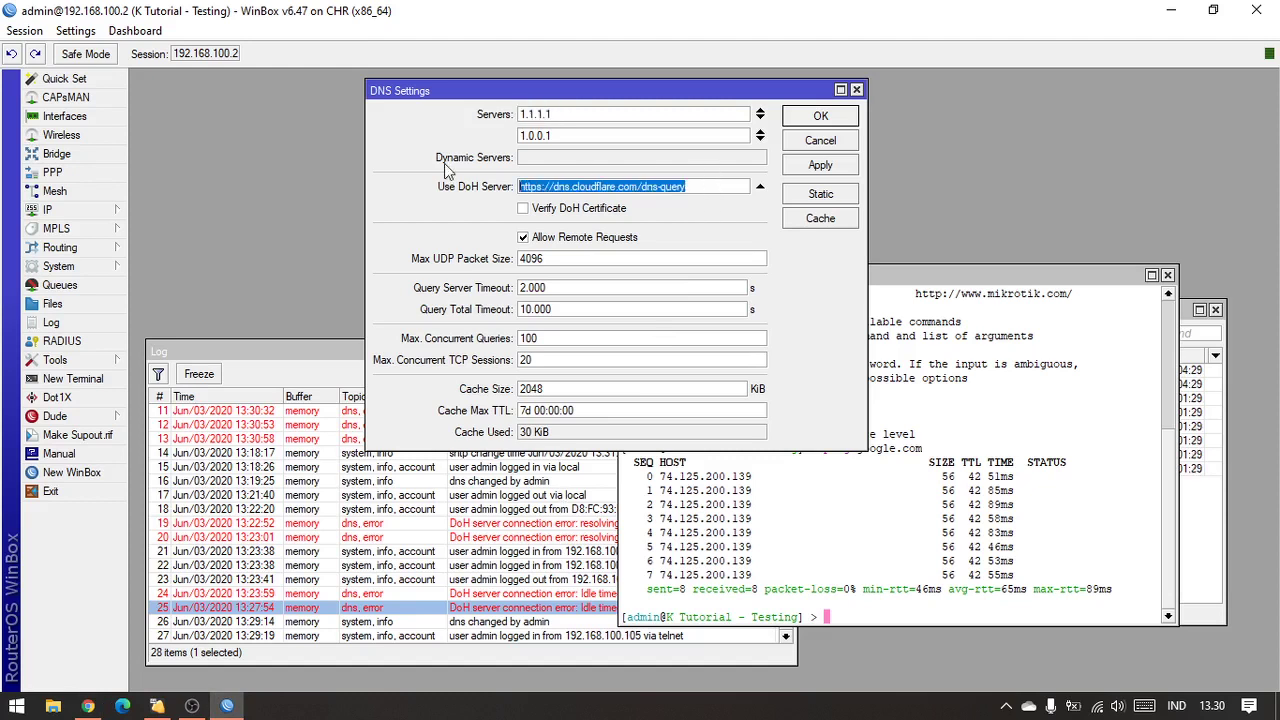
{"action": "key", "text": "ctrl+v"}
{"action": "left_click", "coordinate": [800, 168]}
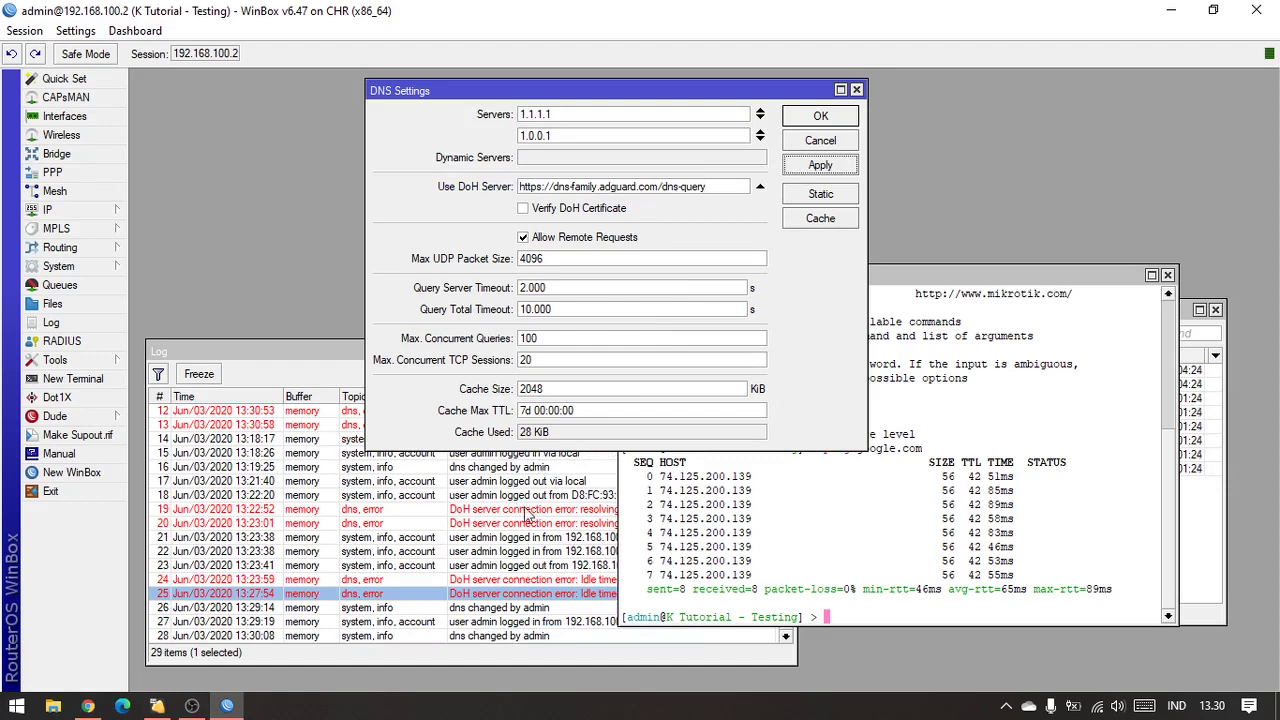
Step: Check the router log for new entries, flush the DNS cache and return to the terminal
{"action": "left_click", "coordinate": [533, 523]}
{"action": "left_click", "coordinate": [911, 564]}
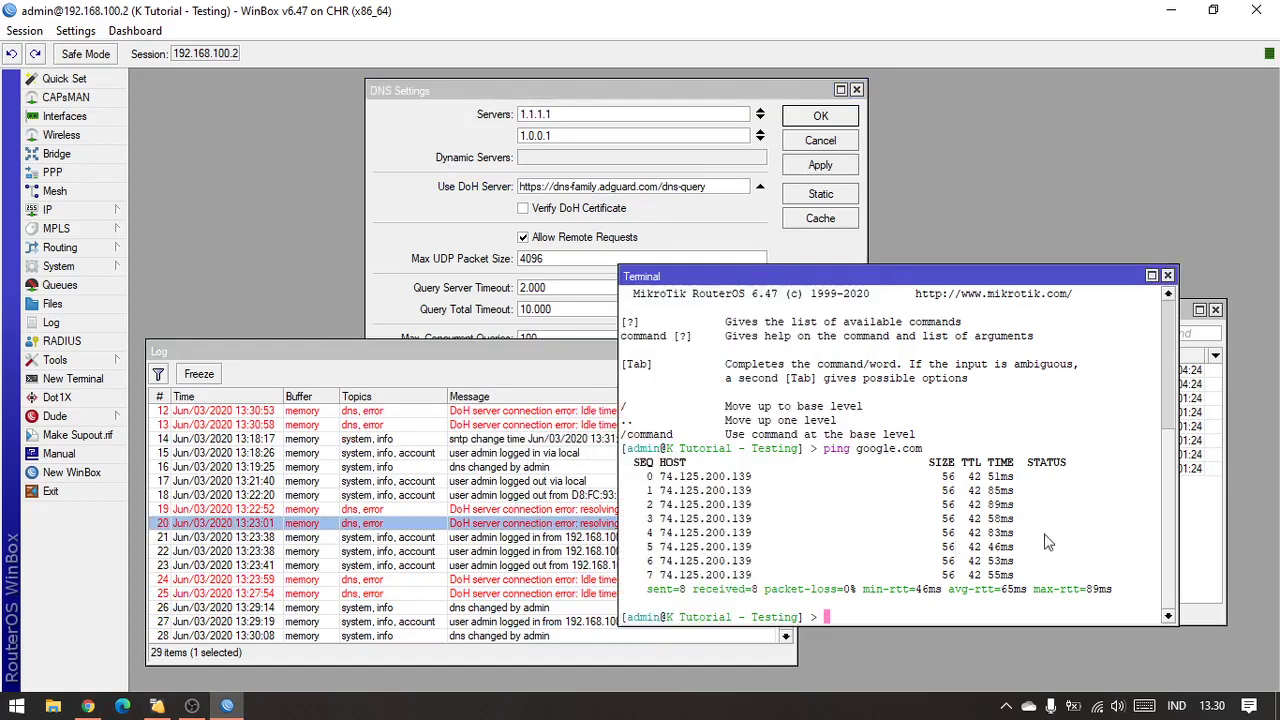
{"action": "left_click", "coordinate": [1220, 550]}
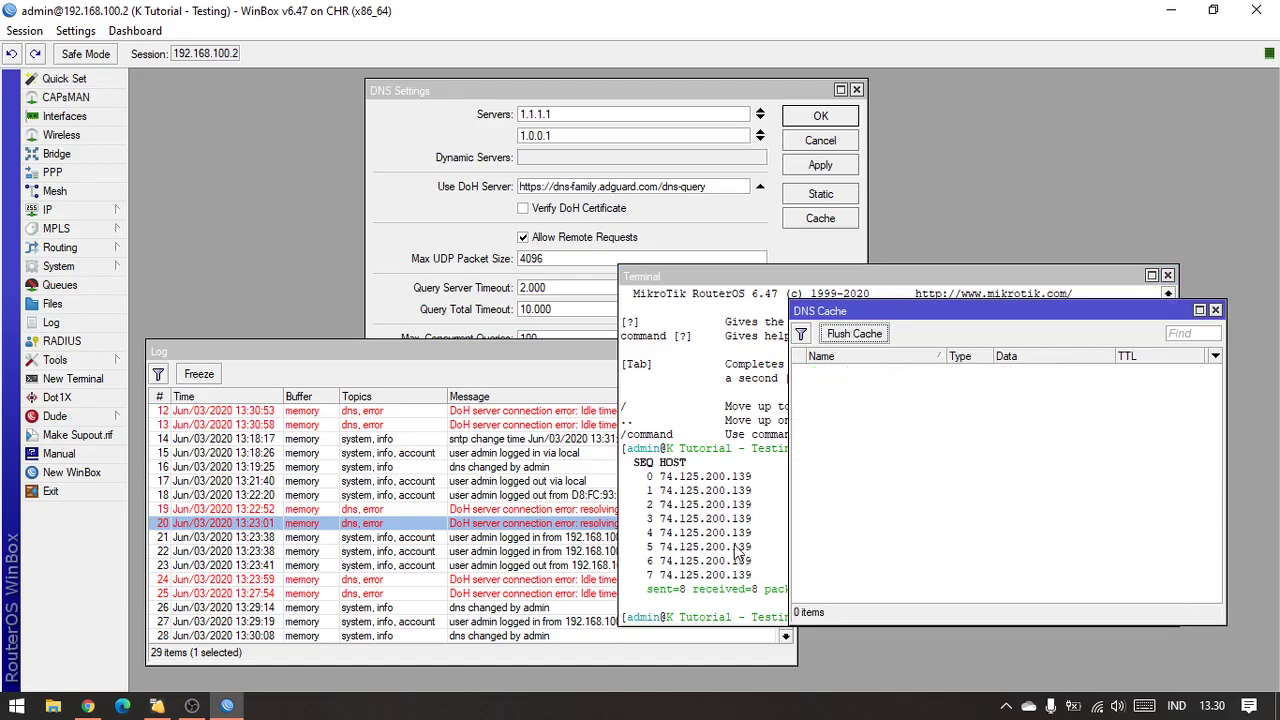
{"action": "left_click", "coordinate": [738, 553]}
Step: Search Google for "daftar website dewasa" in a new Chrome incognito window and close that window
{"action": "left_click", "coordinate": [120, 706]}
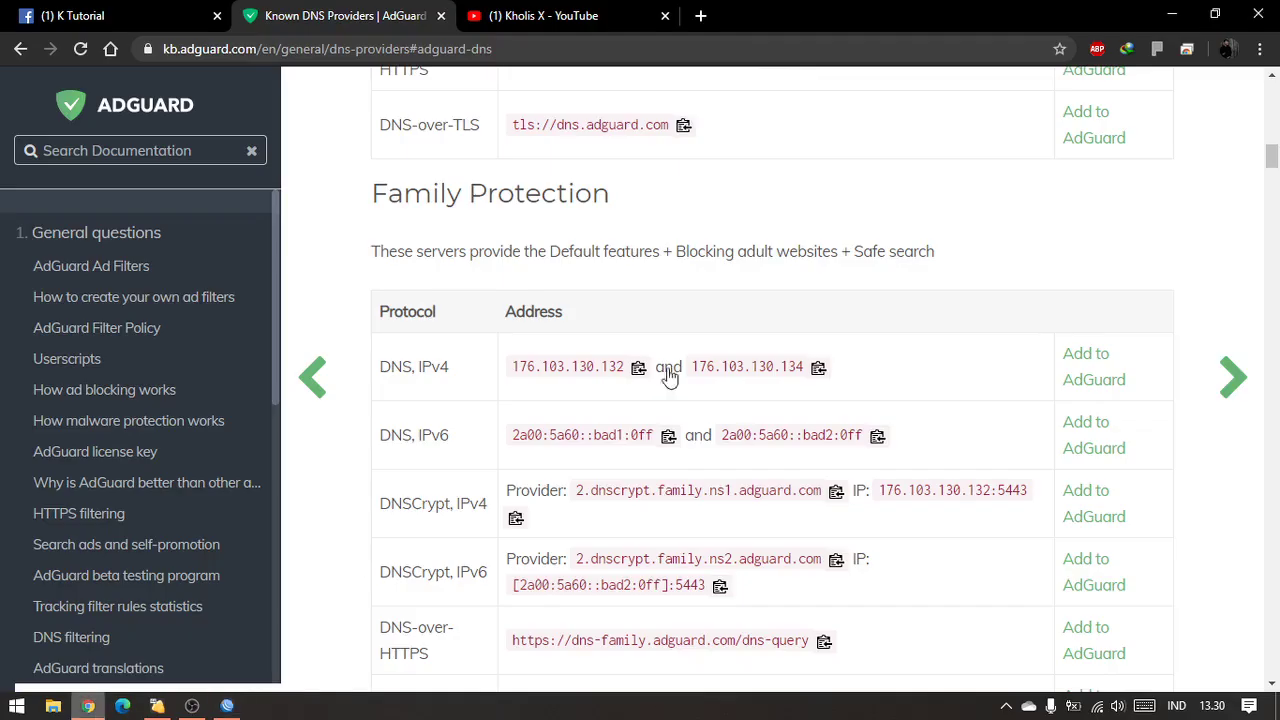
{"action": "left_click", "coordinate": [1259, 49]}
{"action": "left_click", "coordinate": [1189, 120]}
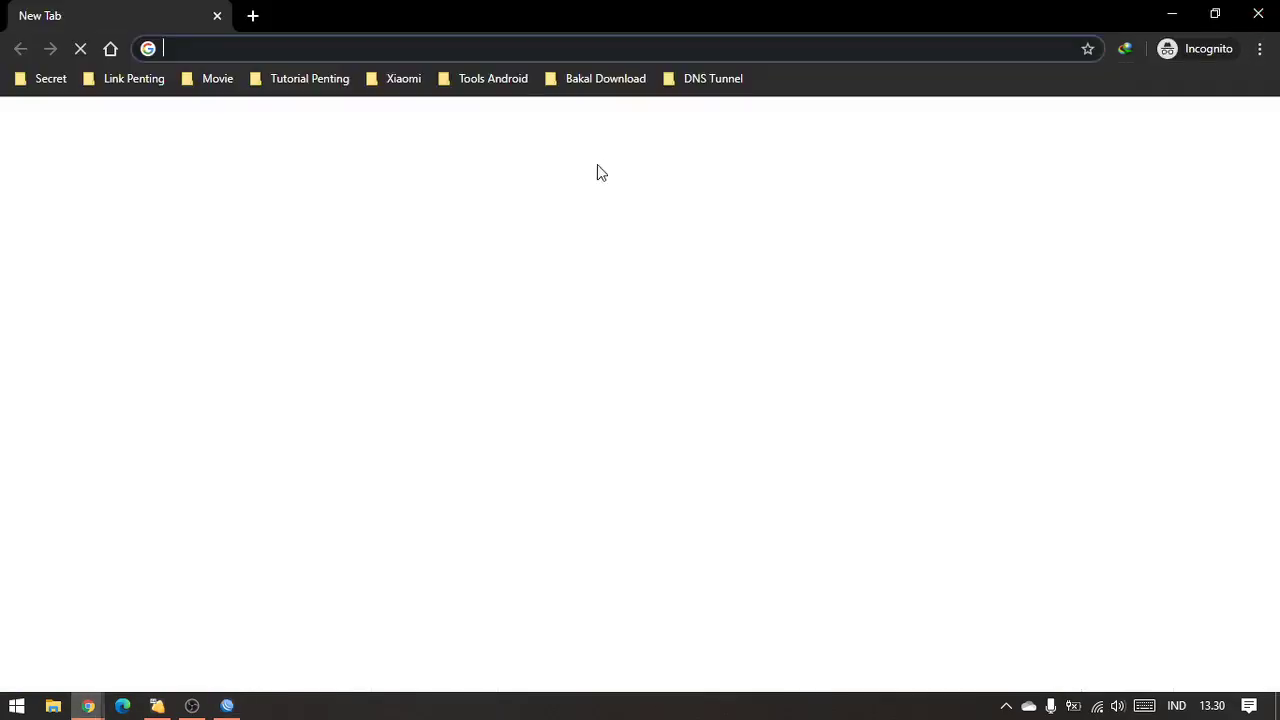
{"action": "type", "text": "daft"}
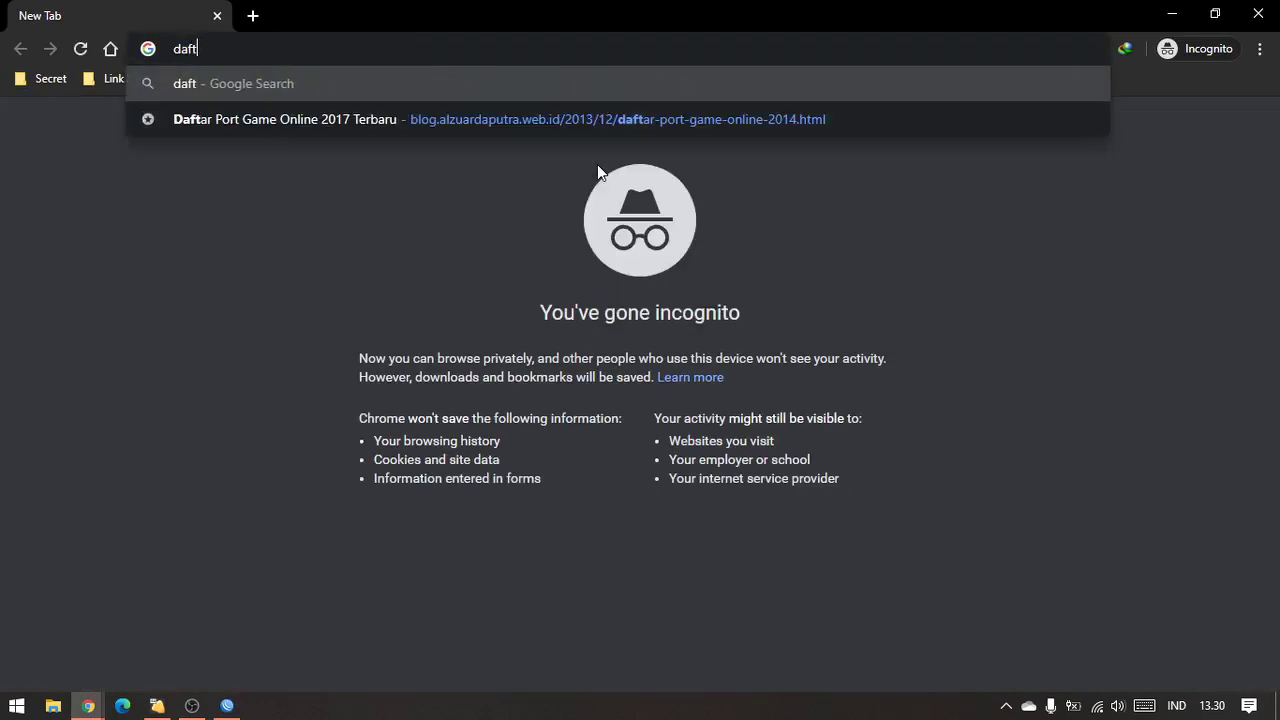
{"action": "type", "text": "ar website dewasa"}
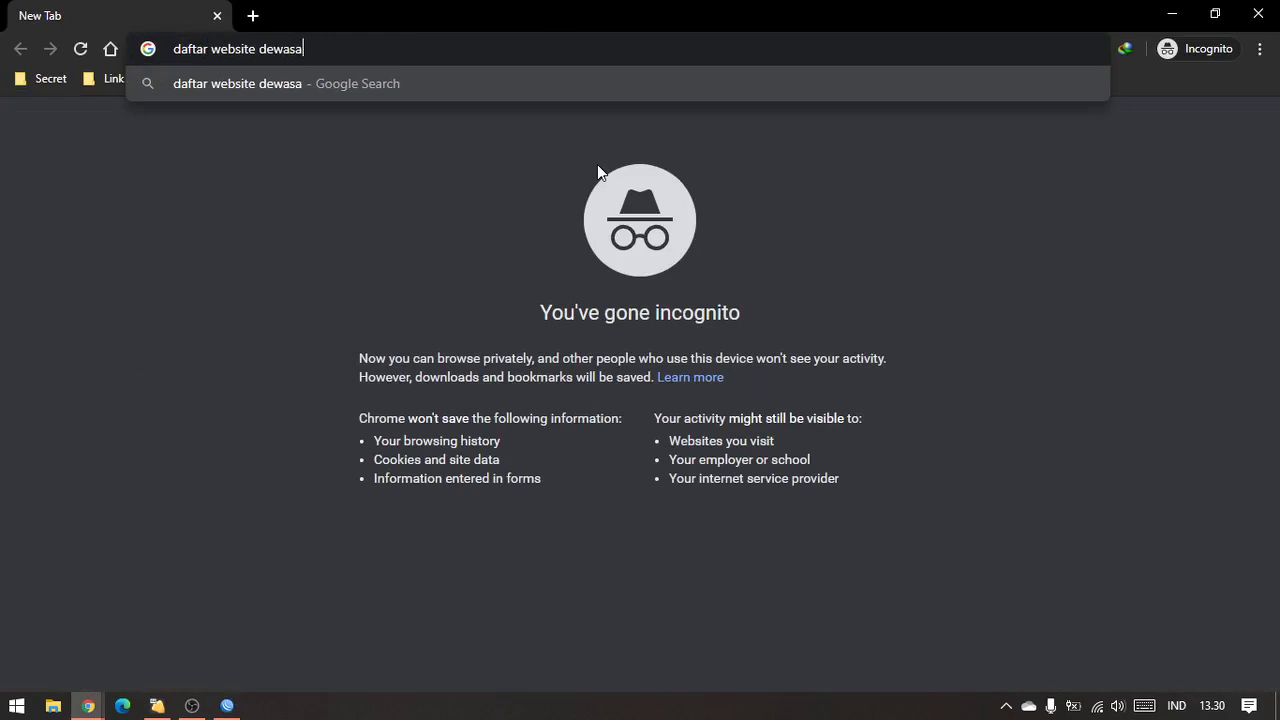
{"action": "key", "text": "Return"}
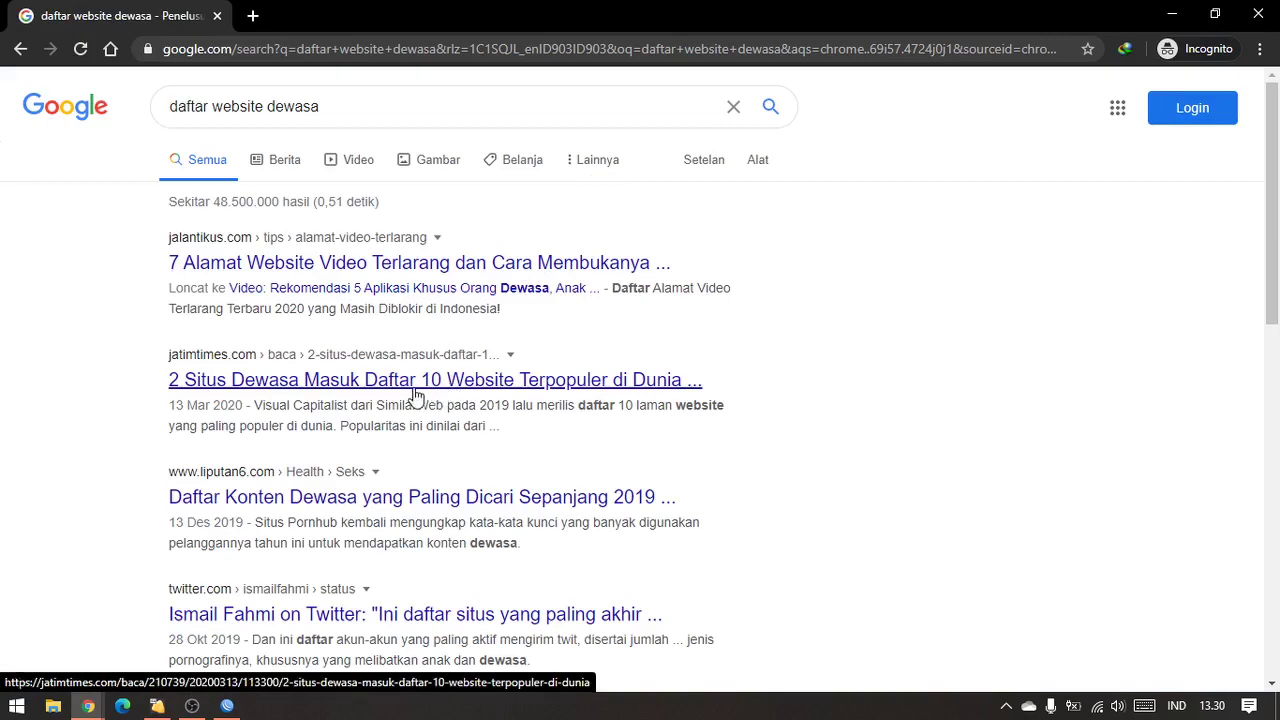
{"action": "left_click", "coordinate": [226, 706]}
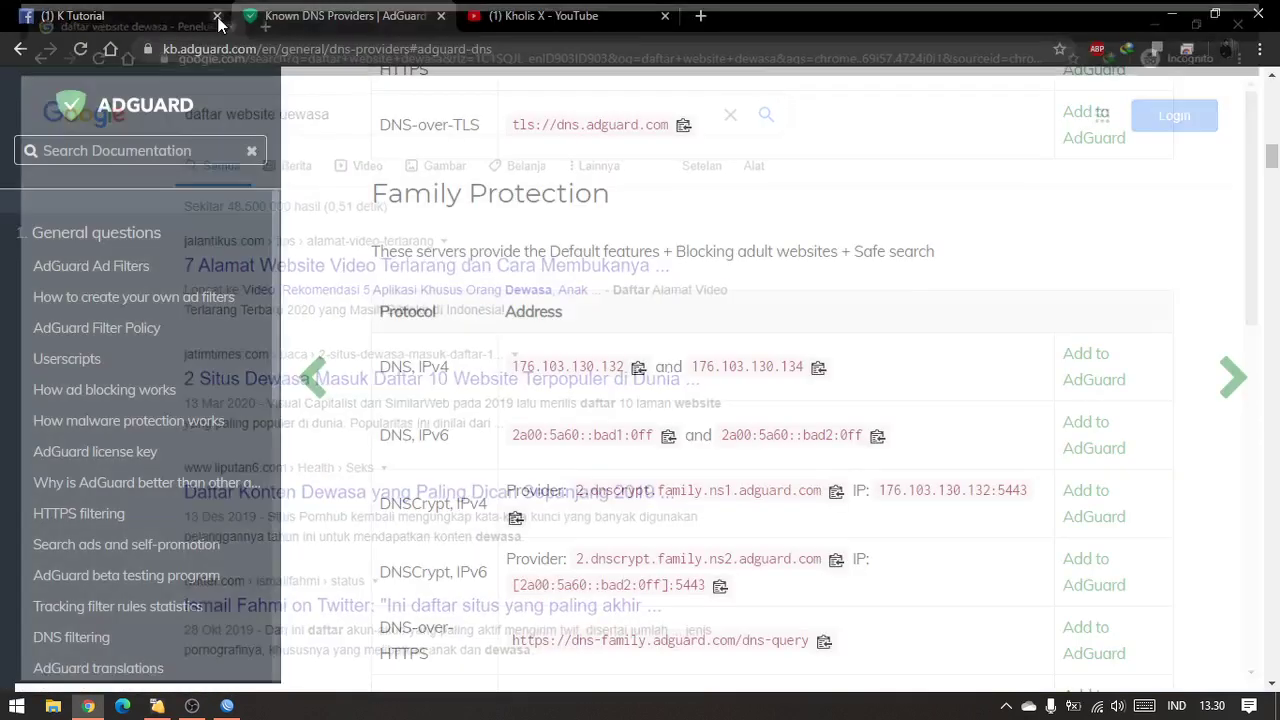
Step: Switch back to WinBox and clear the unfinished ping command from the terminal
{"action": "left_click", "coordinate": [225, 706]}
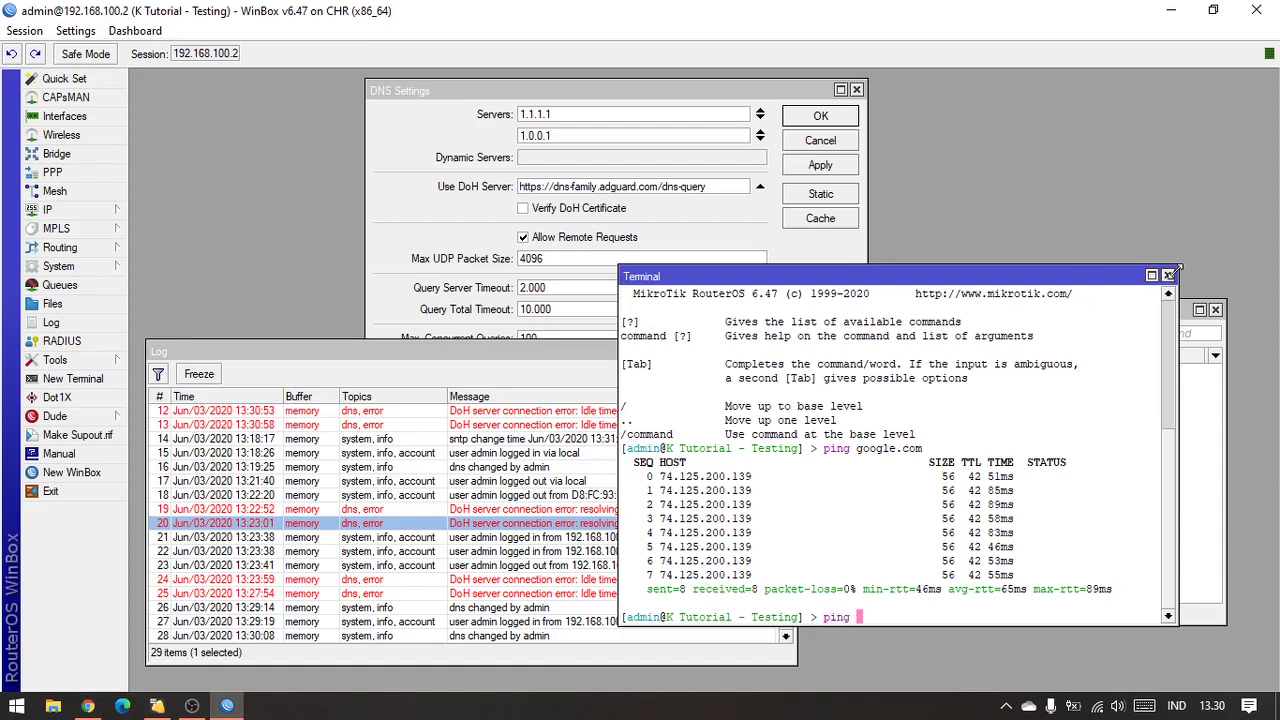
{"action": "key", "text": "BackSpace"}
{"action": "key", "text": "BackSpace"}
{"action": "key", "text": "BackSpace"}
Step: Rearrange the DNS Settings and Terminal windows side by side, checking the log and the DNS cache in between
{"action": "left_click", "coordinate": [450, 265]}
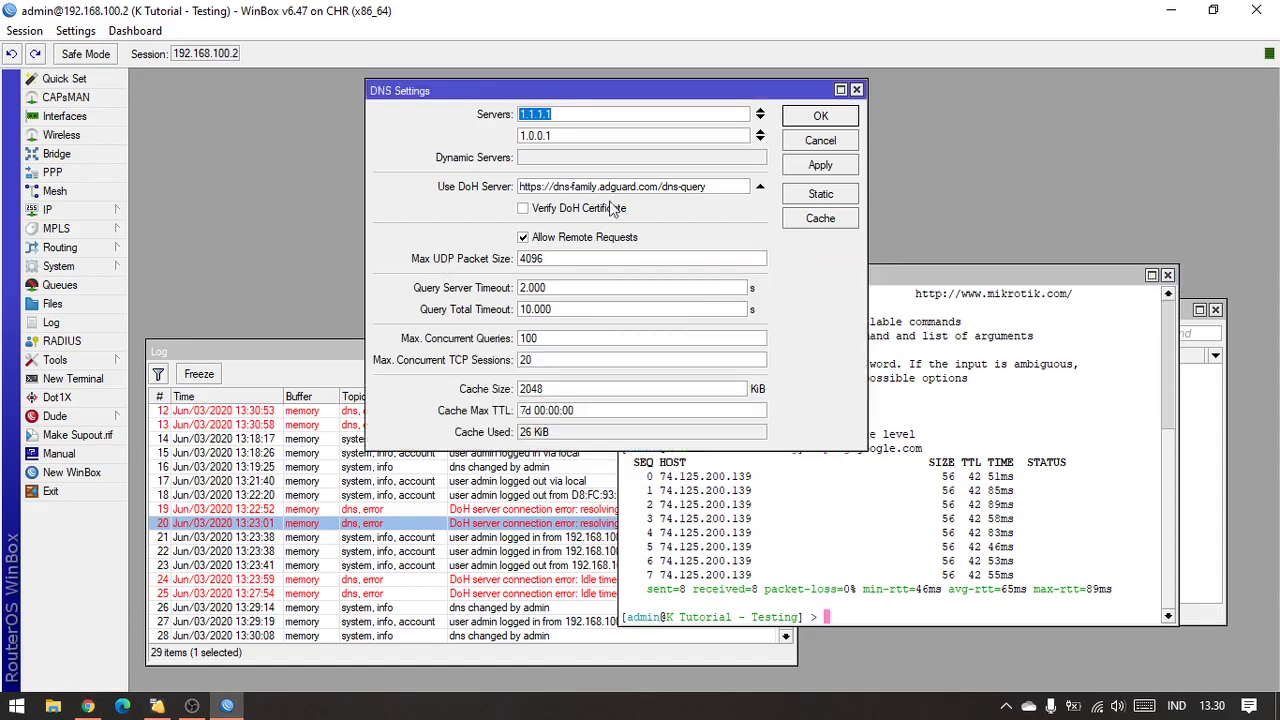
{"action": "left_click", "coordinate": [638, 187]}
{"action": "left_click_drag", "start_coordinate": [627, 92], "coordinate": [416, 102]}
{"action": "left_click", "coordinate": [488, 608]}
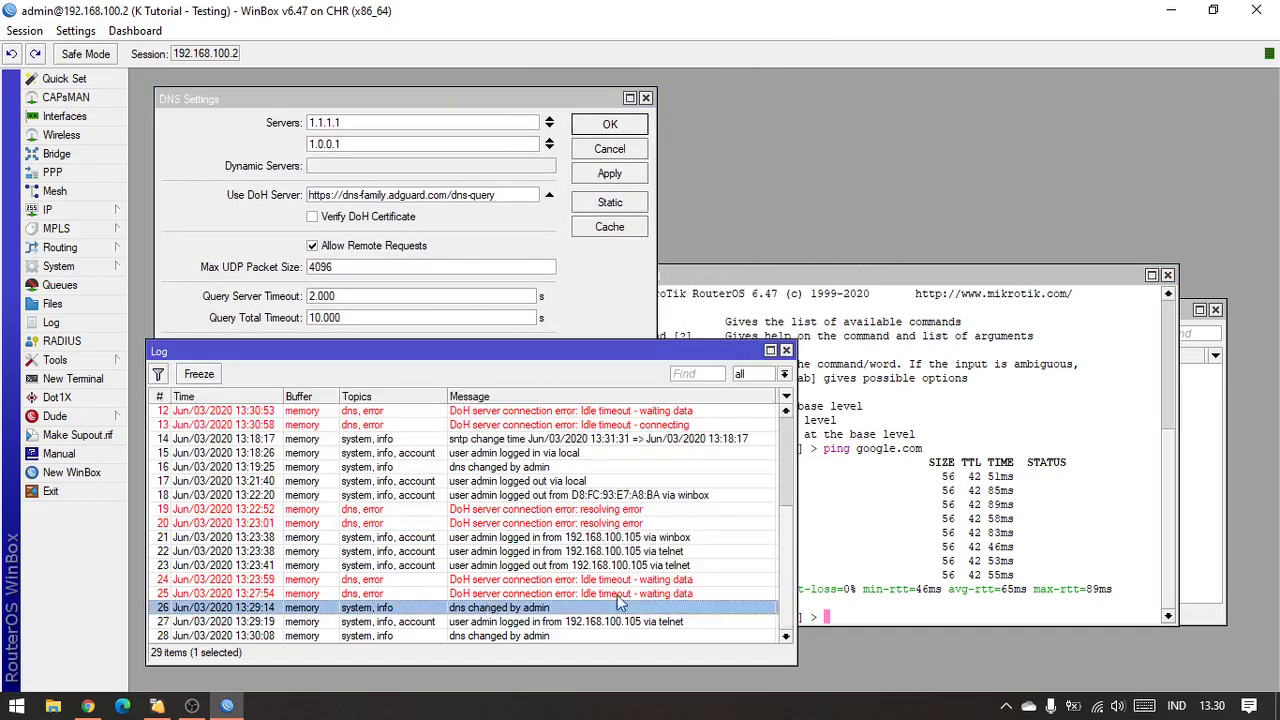
{"action": "left_click", "coordinate": [893, 539]}
{"action": "left_click", "coordinate": [1208, 464]}
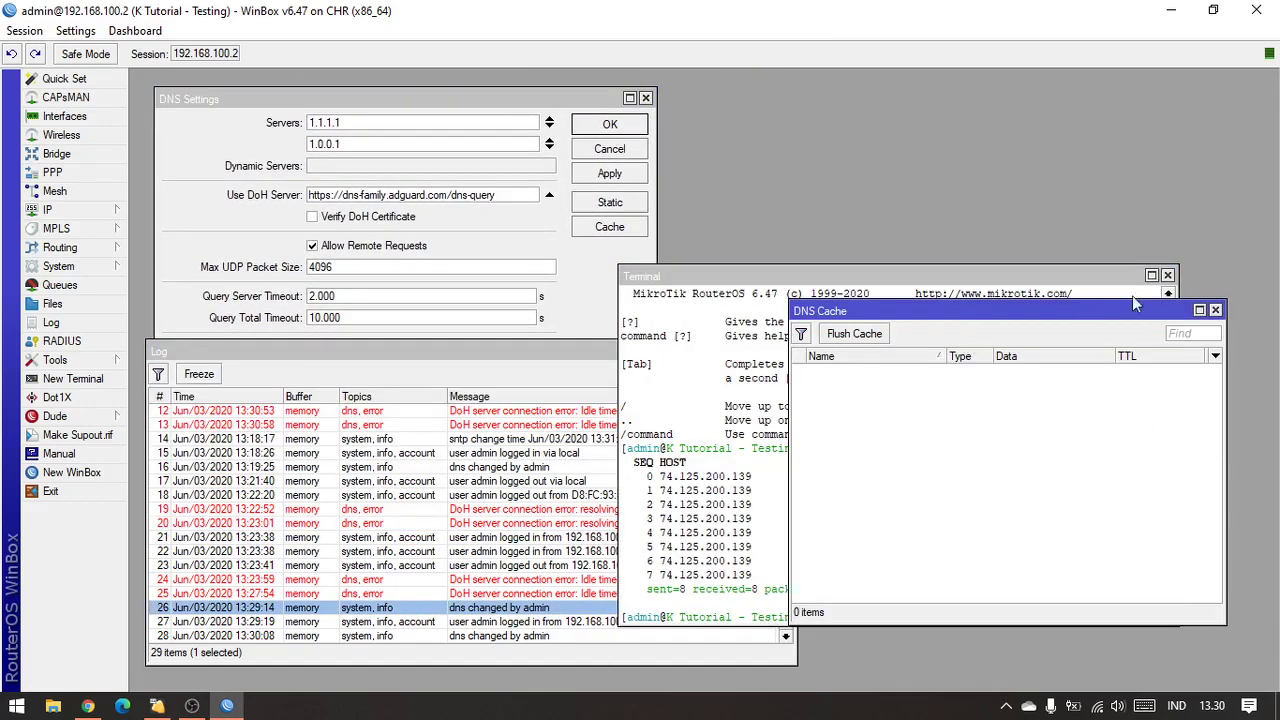
{"action": "left_click", "coordinate": [1062, 302]}
{"action": "left_click_drag", "start_coordinate": [921, 275], "coordinate": [1013, 101]}
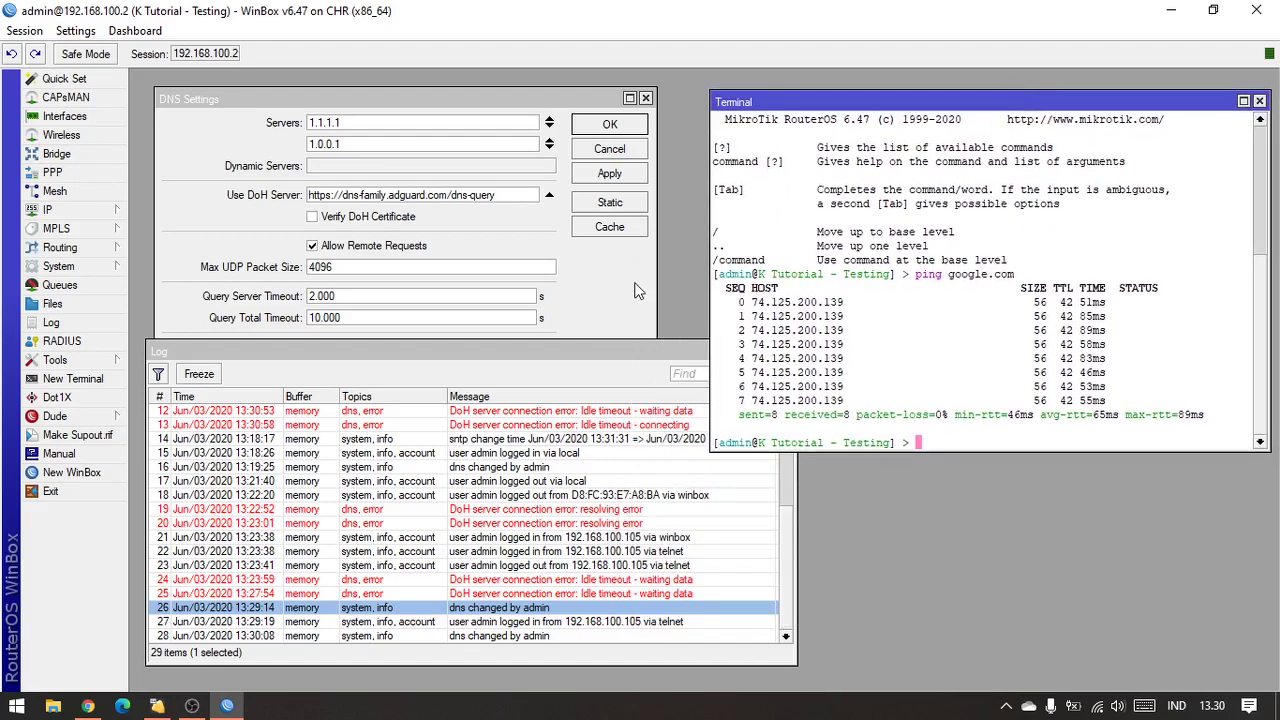
Step: Examine the parts of the AdGuard family DoH server address in the DNS settings, along with the router log
{"action": "left_click", "coordinate": [638, 286]}
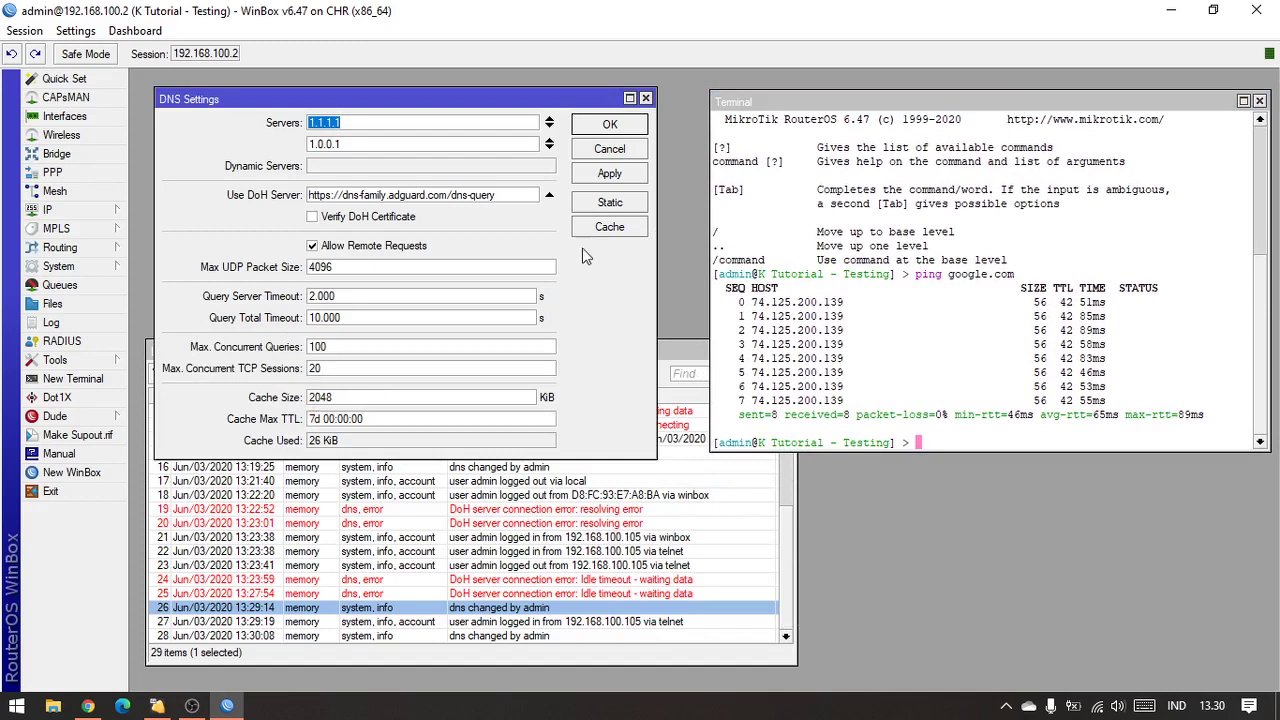
{"action": "left_click", "coordinate": [510, 200]}
{"action": "left_click", "coordinate": [606, 553]}
{"action": "left_click", "coordinate": [571, 302]}
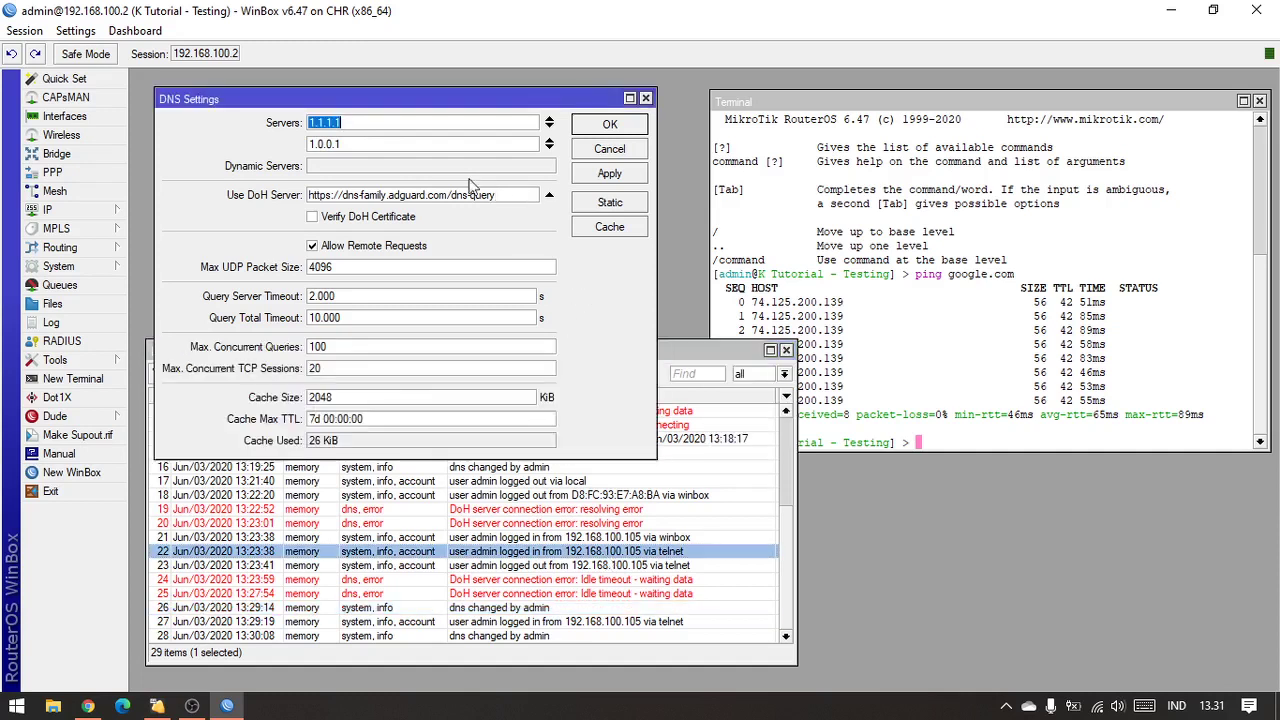
{"action": "left_click_drag", "start_coordinate": [426, 196], "coordinate": [381, 193]}
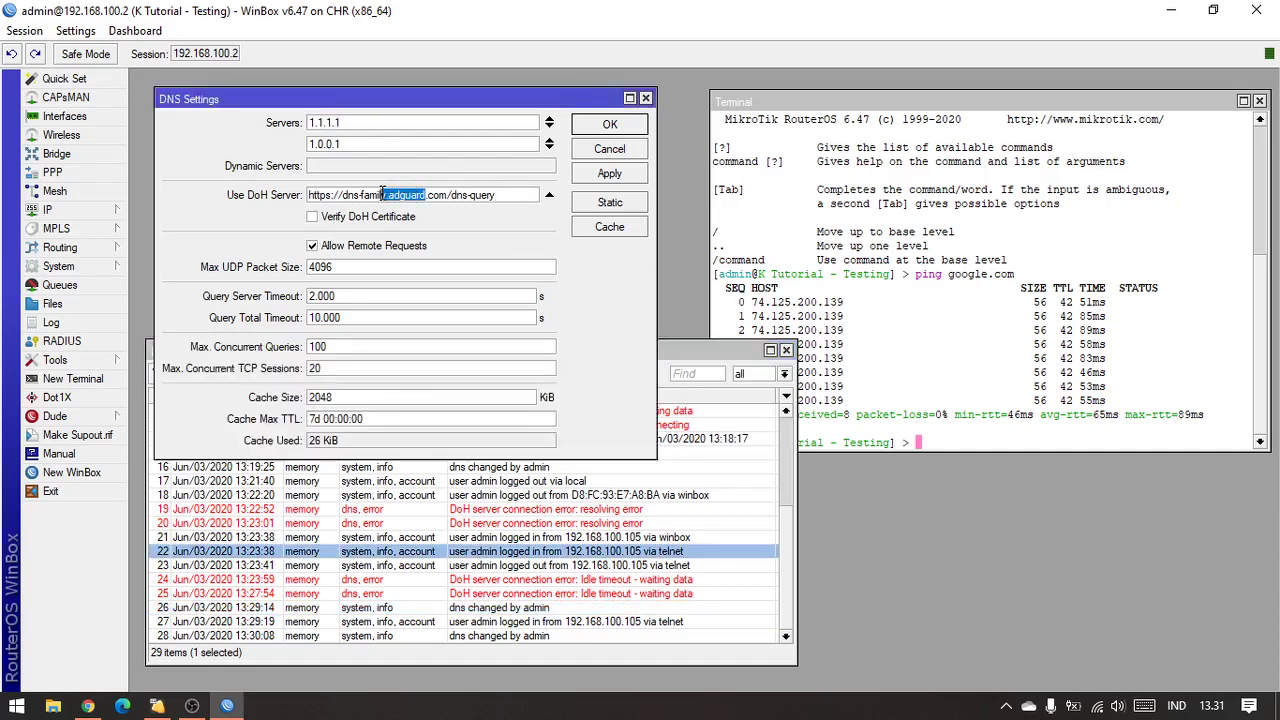
{"action": "left_click", "coordinate": [518, 195]}
{"action": "left_click_drag", "start_coordinate": [390, 200], "coordinate": [345, 199]}
{"action": "left_click", "coordinate": [362, 197]}
{"action": "left_click_drag", "start_coordinate": [518, 195], "coordinate": [363, 220]}
{"action": "left_click", "coordinate": [378, 198]}
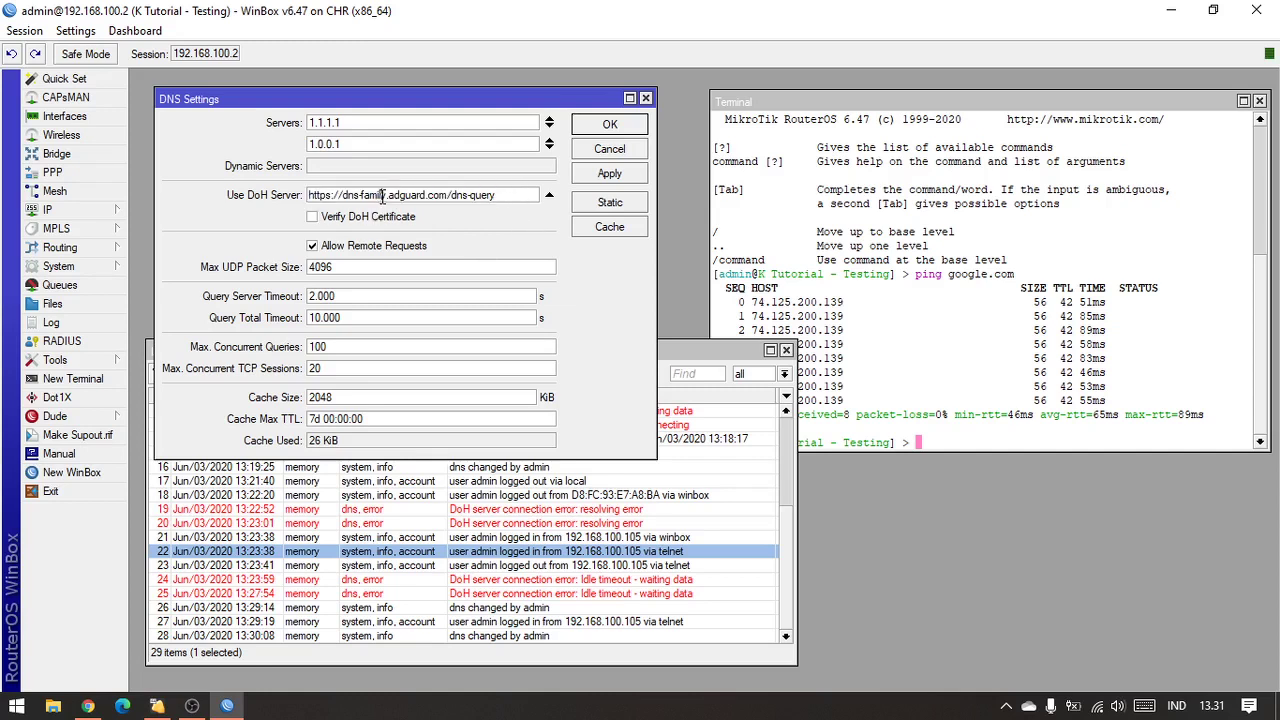
Step: Switch to Chrome and review the AdGuard DNS and Yandex DNS entries in the list of known DNS providers
{"action": "left_click", "coordinate": [88, 706]}
{"action": "scroll", "coordinate": [660, 350], "scroll_direction": "up", "scroll_amount": 10}
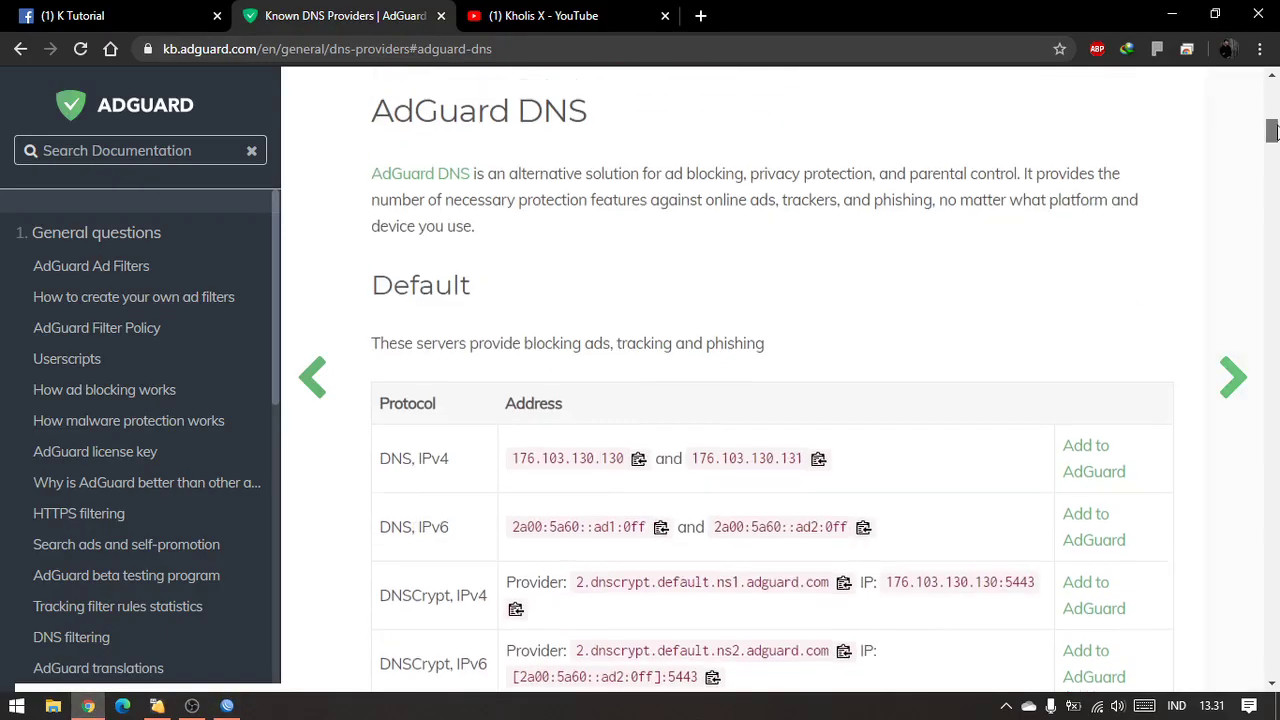
{"action": "scroll", "coordinate": [554, 500], "scroll_direction": "down", "scroll_amount": 2}
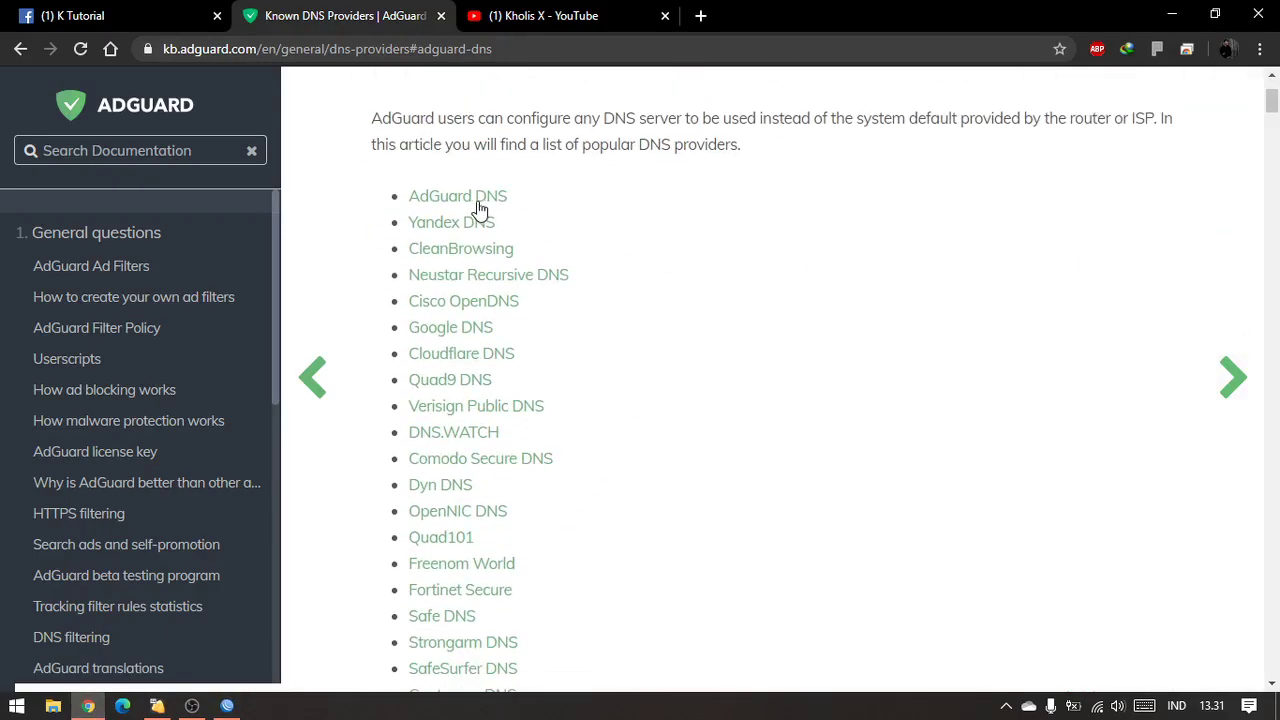
{"action": "left_click", "coordinate": [477, 204]}
{"action": "scroll", "coordinate": [1200, 145], "scroll_direction": "up", "scroll_amount": 5}
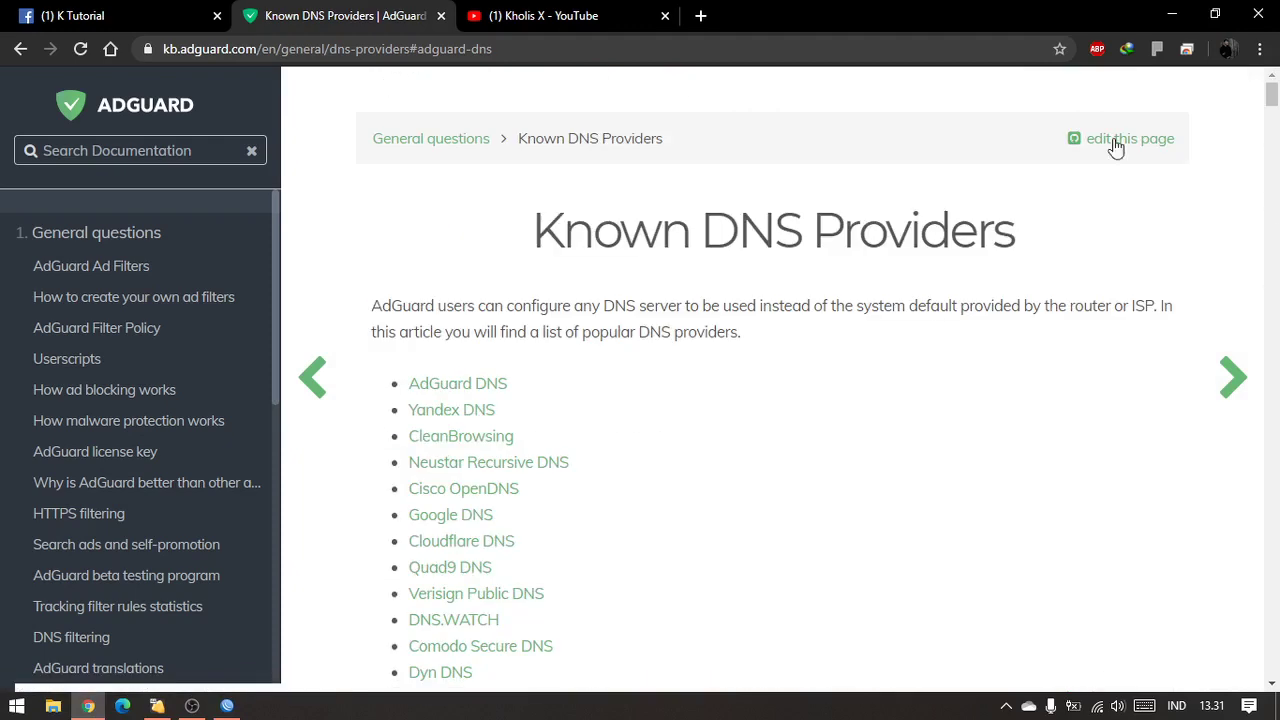
{"action": "left_click", "coordinate": [443, 416]}
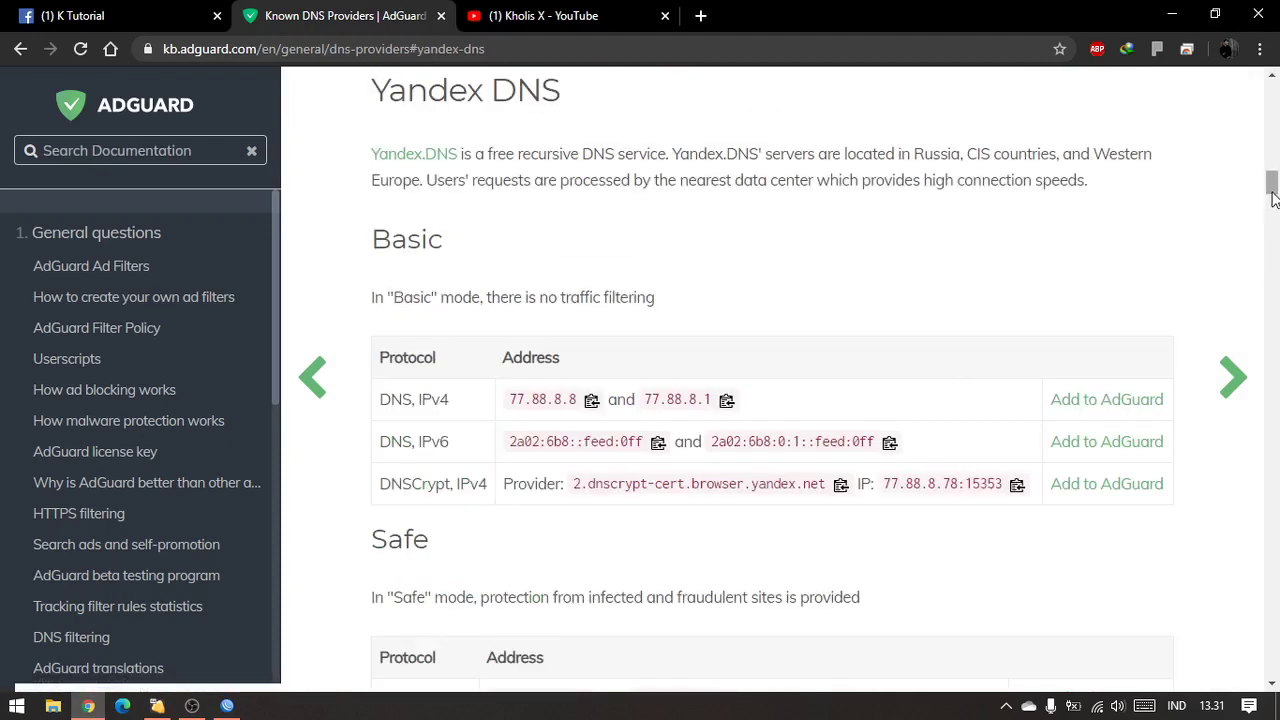
{"action": "scroll", "coordinate": [1200, 300], "scroll_direction": "up", "scroll_amount": 5}
Step: Read the CleanBrowsing description and its Family Filter and Adult Filter options, and skim the remaining providers
{"action": "left_click", "coordinate": [432, 436]}
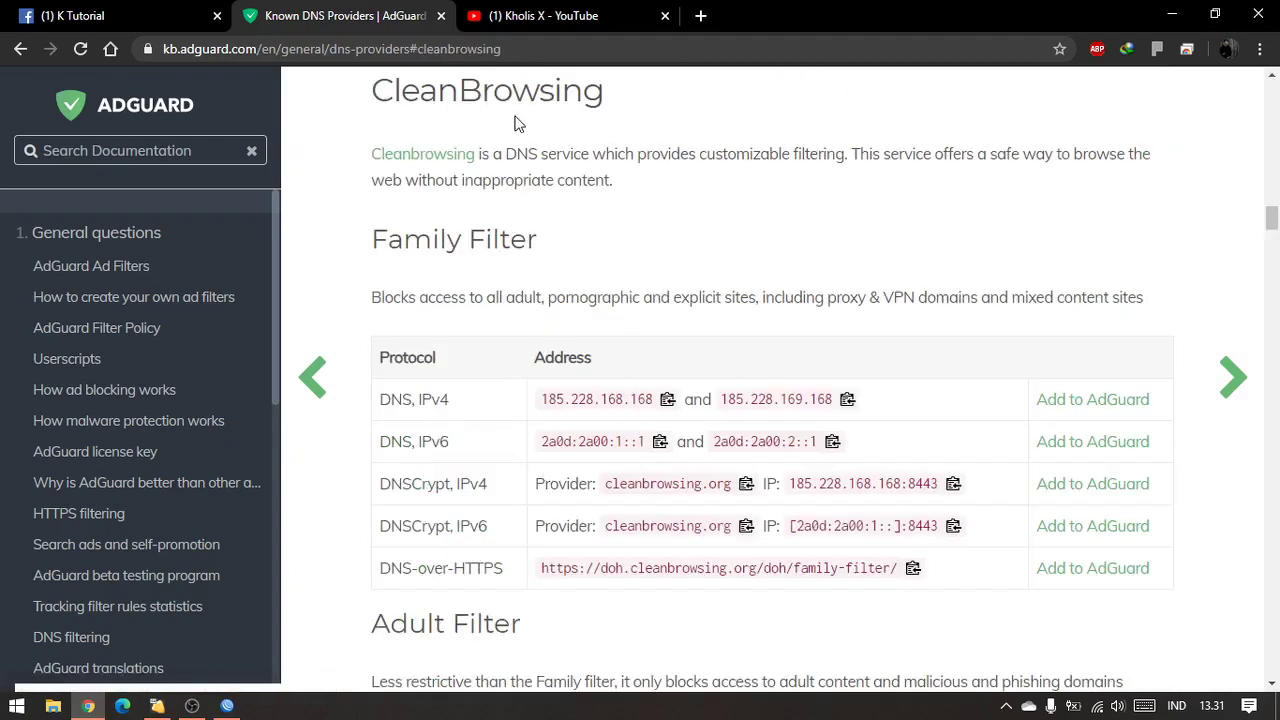
{"action": "left_click_drag", "start_coordinate": [516, 148], "coordinate": [926, 190]}
{"action": "left_click", "coordinate": [703, 298]}
{"action": "left_click_drag", "start_coordinate": [376, 300], "coordinate": [1070, 298]}
{"action": "left_click", "coordinate": [1076, 299]}
{"action": "scroll", "coordinate": [910, 565], "scroll_direction": "down", "scroll_amount": 6}
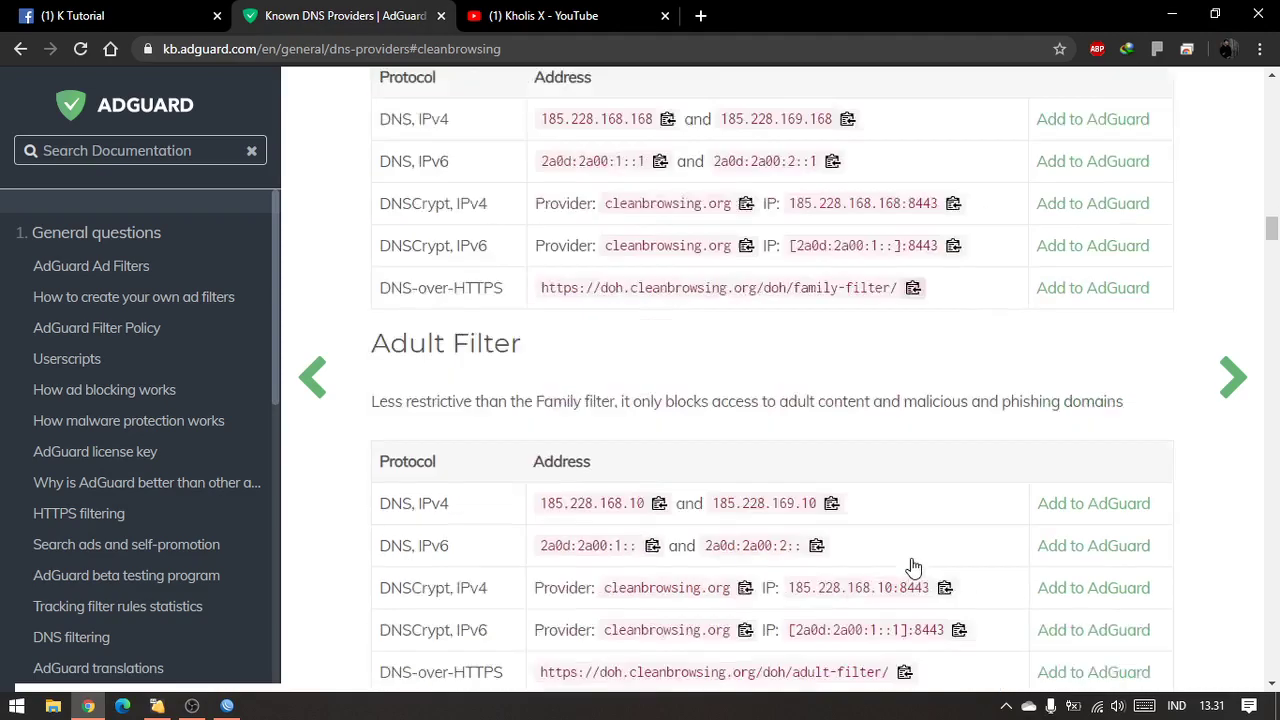
{"action": "scroll", "coordinate": [868, 560], "scroll_direction": "down", "scroll_amount": 15}
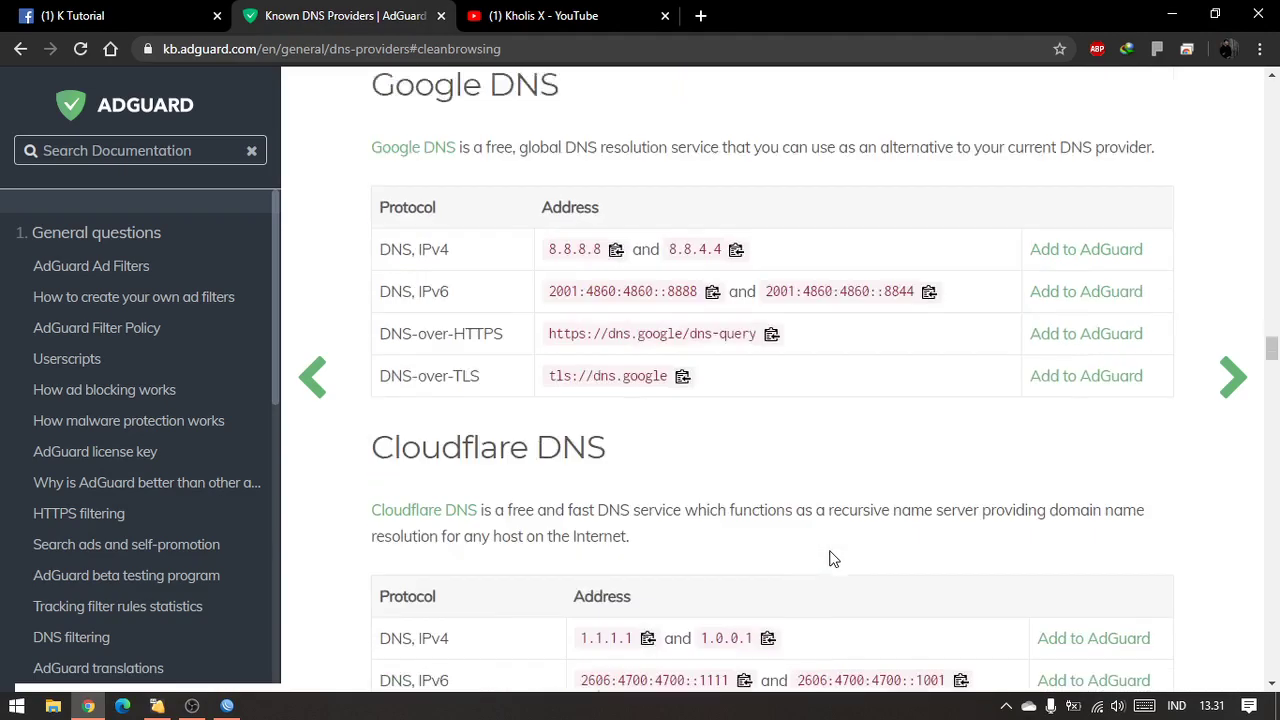
{"action": "scroll", "coordinate": [821, 432], "scroll_direction": "up", "scroll_amount": 20}
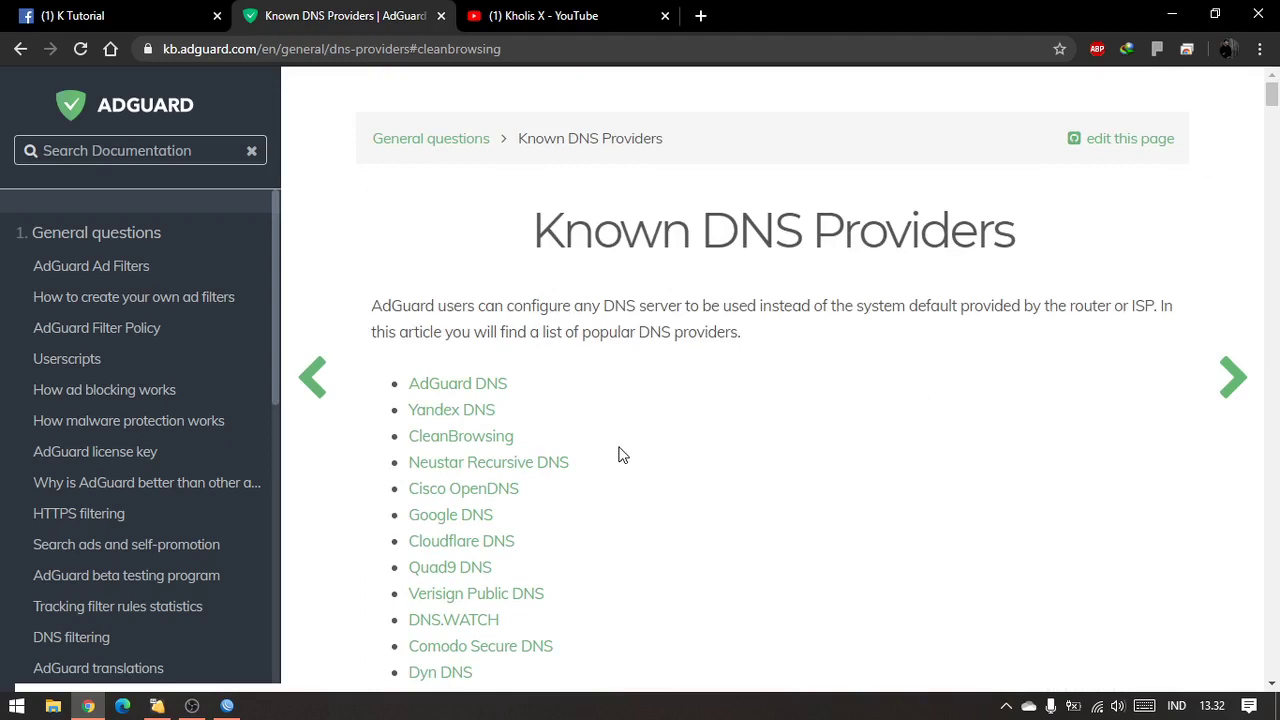
Step: Open the K Tutorial Facebook group and read the comments and replies on the DoH post
{"action": "left_click", "coordinate": [100, 15]}
{"action": "scroll", "coordinate": [557, 317], "scroll_direction": "down", "scroll_amount": 10}
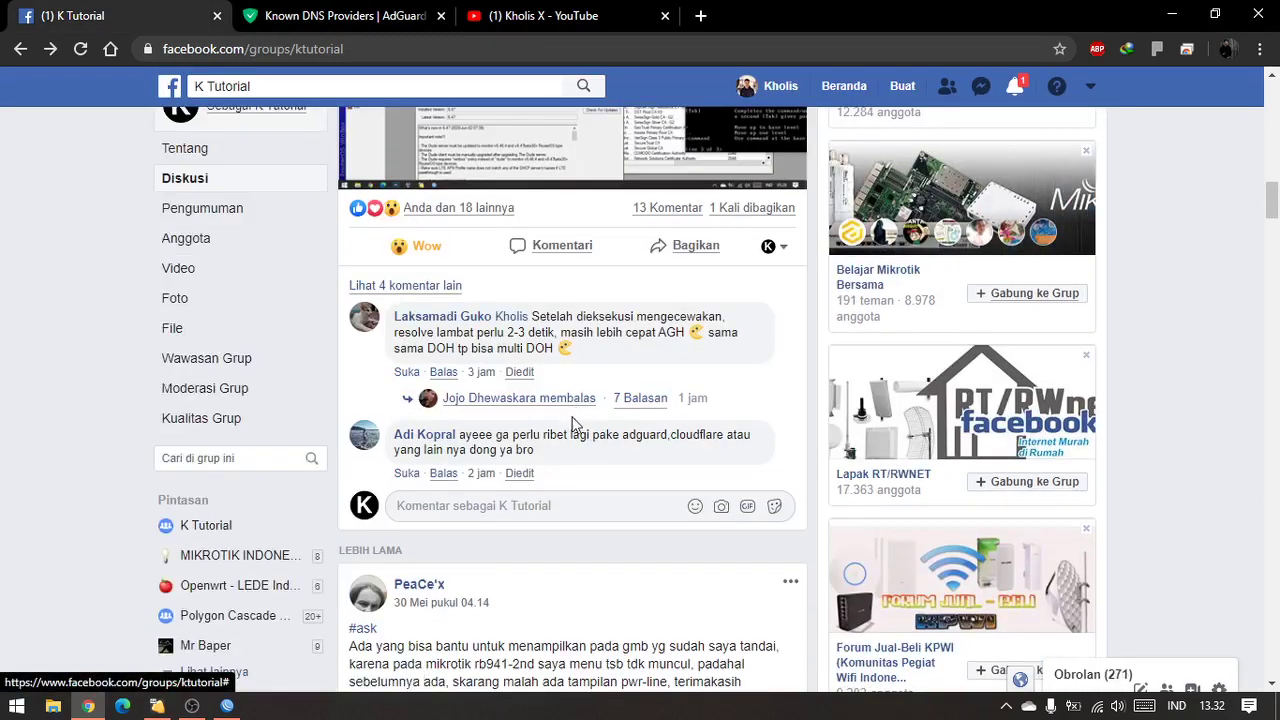
{"action": "scroll", "coordinate": [557, 317], "scroll_direction": "up", "scroll_amount": 1}
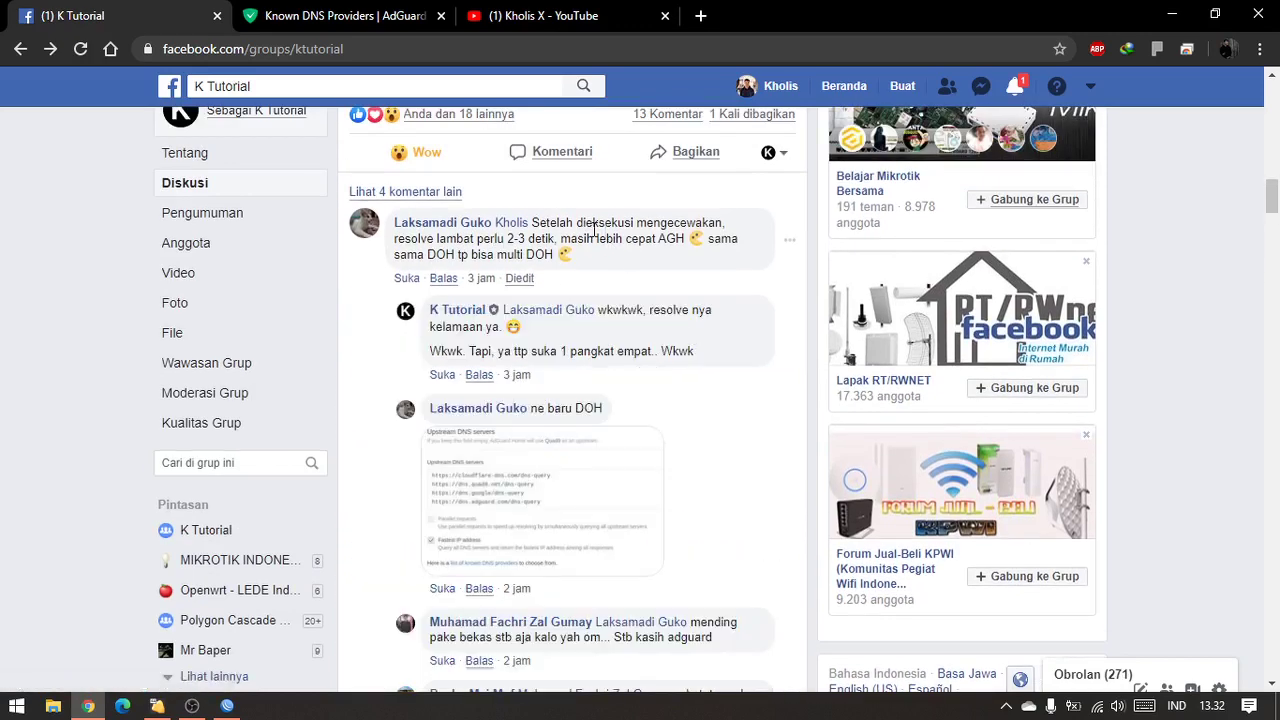
Step: Read the group comment comparing DoH resolve speed with AdGuard Home, including the multi-DoH remark and the replies beneath it
{"action": "left_click_drag", "start_coordinate": [547, 222], "coordinate": [603, 259]}
{"action": "left_click", "coordinate": [603, 259]}
{"action": "left_click_drag", "start_coordinate": [509, 238], "coordinate": [545, 246]}
{"action": "left_click", "coordinate": [543, 252]}
{"action": "scroll", "coordinate": [663, 371], "scroll_direction": "down", "scroll_amount": 1}
{"action": "scroll", "coordinate": [640, 420], "scroll_direction": "down", "scroll_amount": 4}
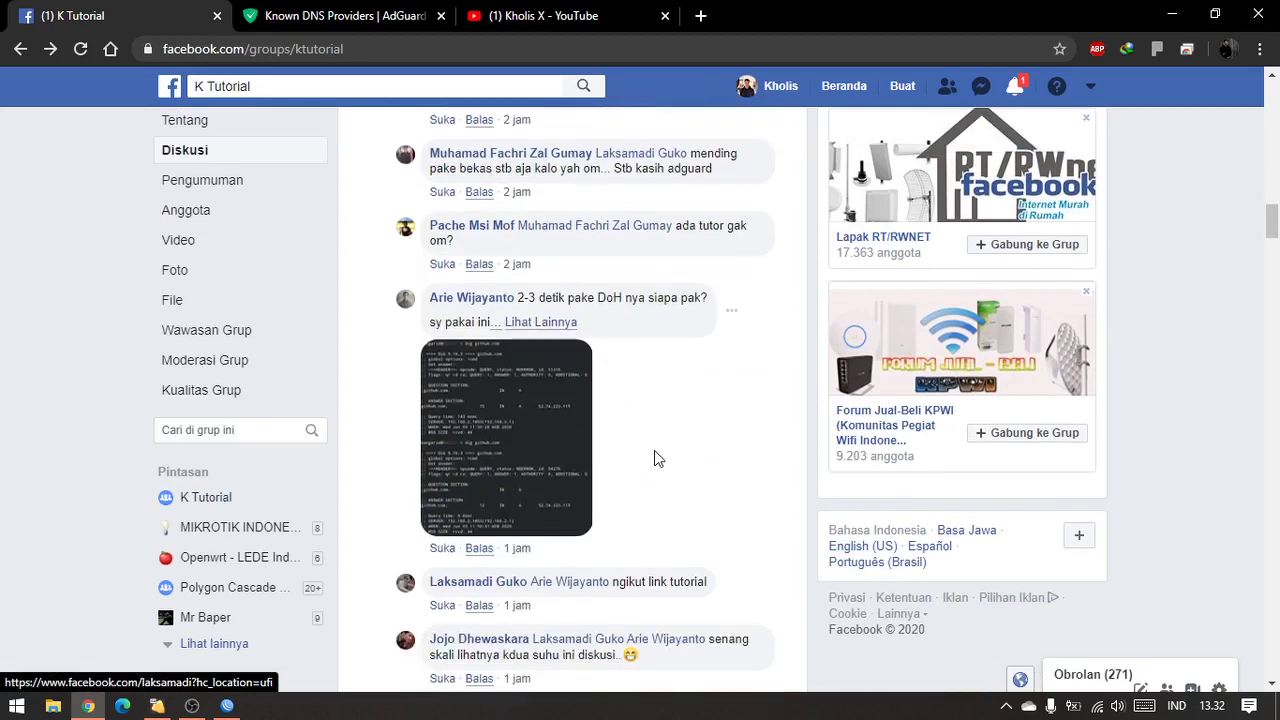
{"action": "scroll", "coordinate": [657, 458], "scroll_direction": "up", "scroll_amount": 3}
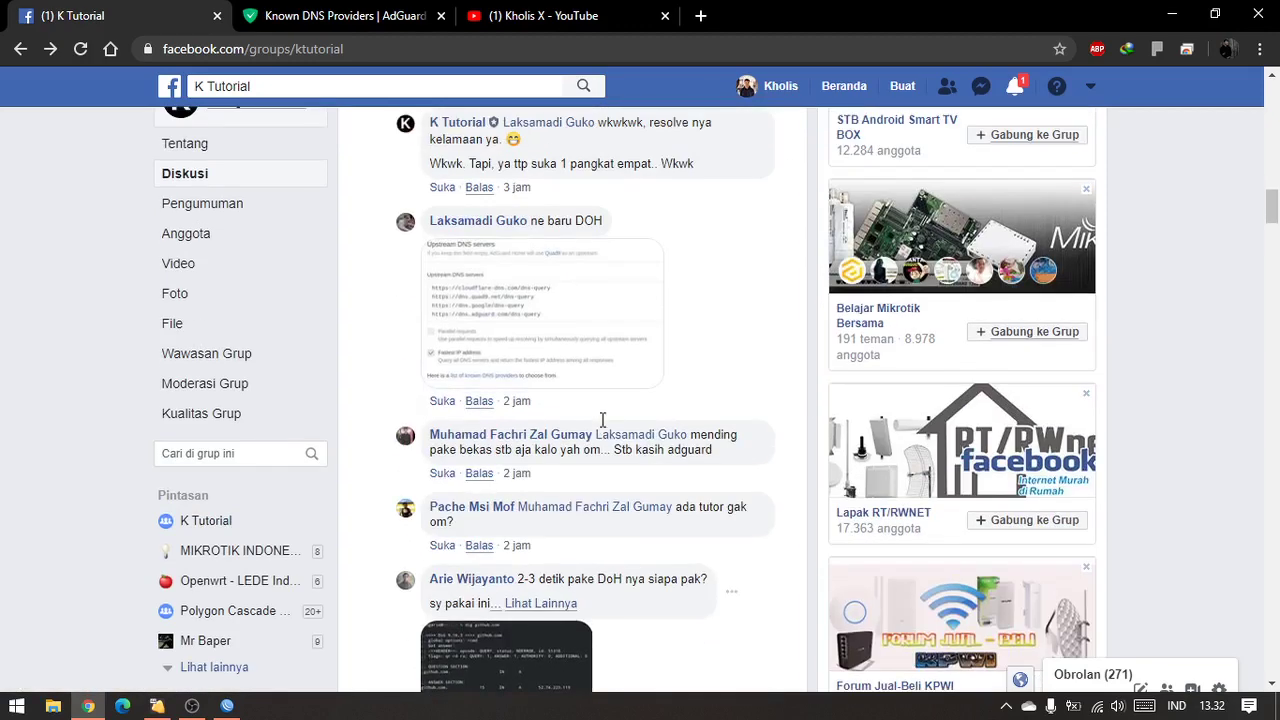
Step: Enlarge the comment's screenshot of upstream DNS servers to examine it, close it and return to the RouterOS 6.47 post
{"action": "left_click", "coordinate": [557, 342]}
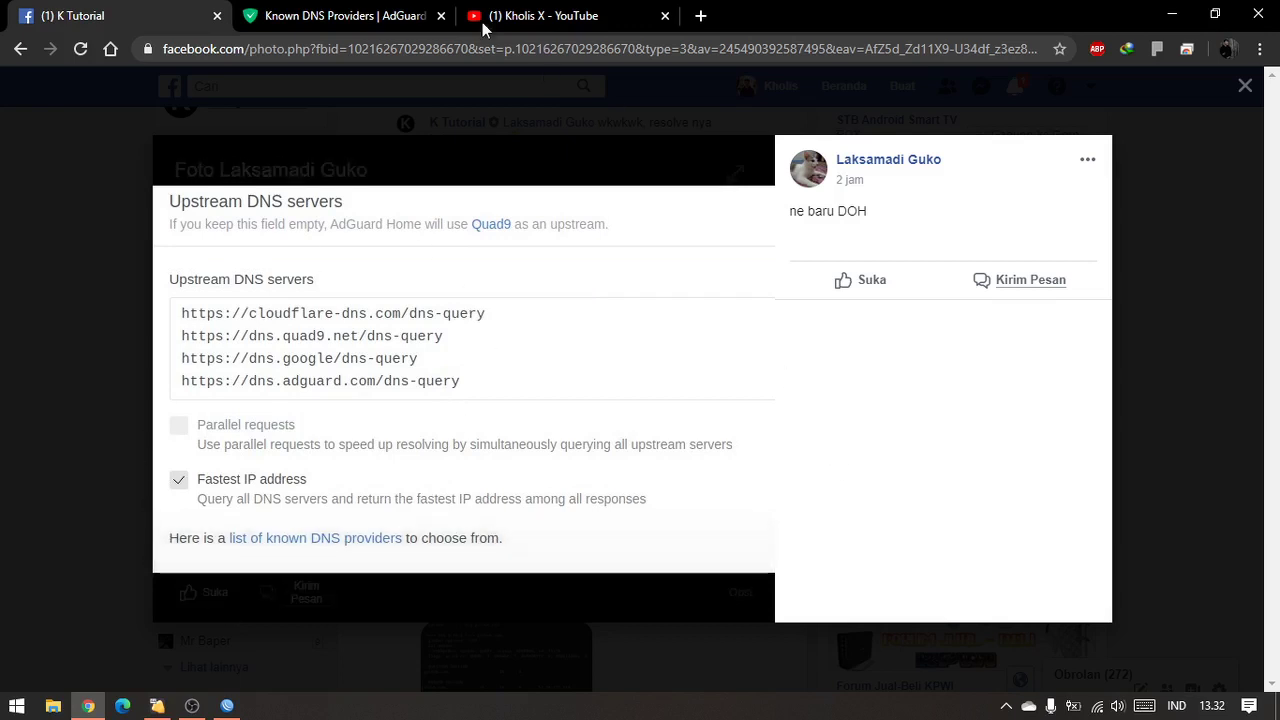
{"action": "left_click", "coordinate": [45, 452]}
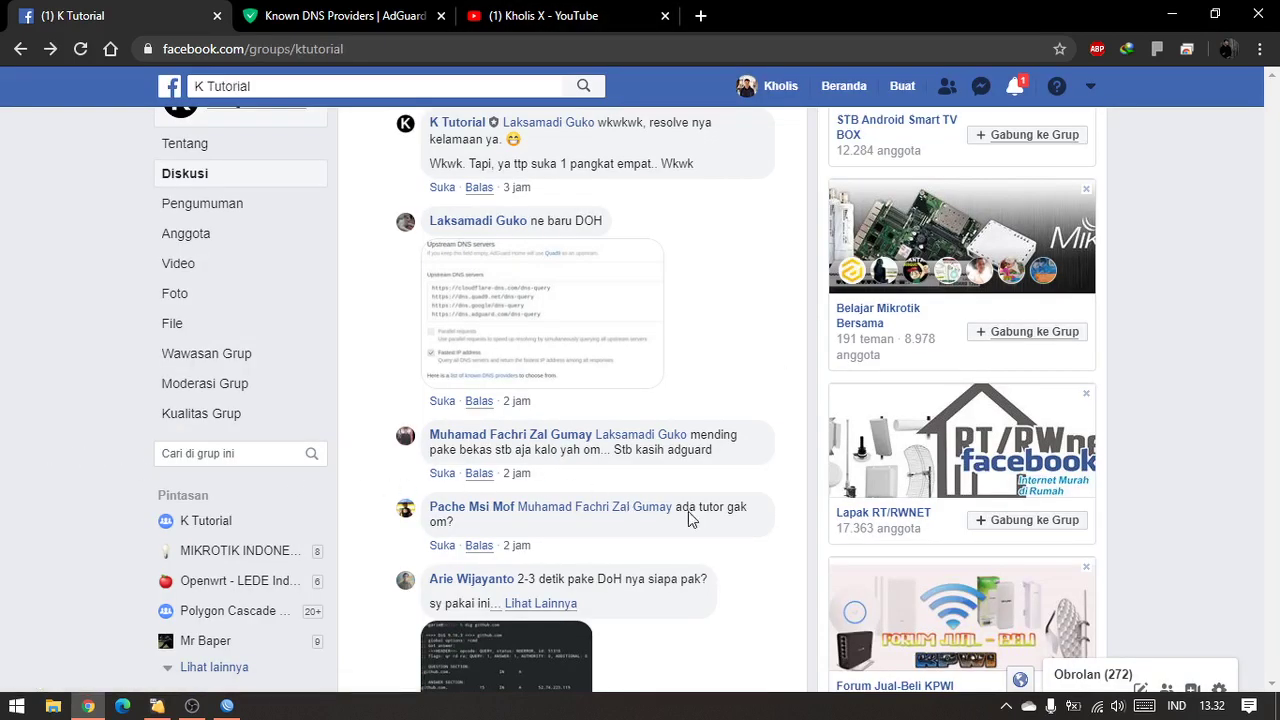
{"action": "scroll", "coordinate": [599, 527], "scroll_direction": "up", "scroll_amount": 6}
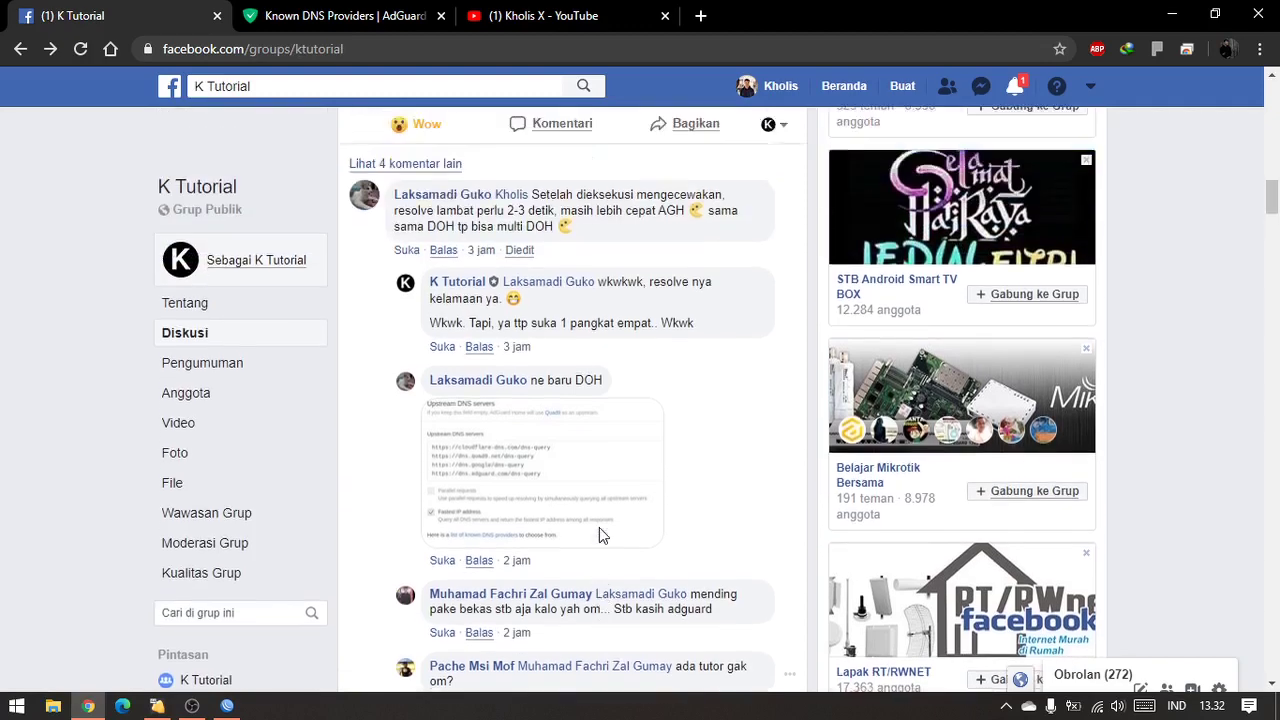
{"action": "scroll", "coordinate": [600, 538], "scroll_direction": "up", "scroll_amount": 2}
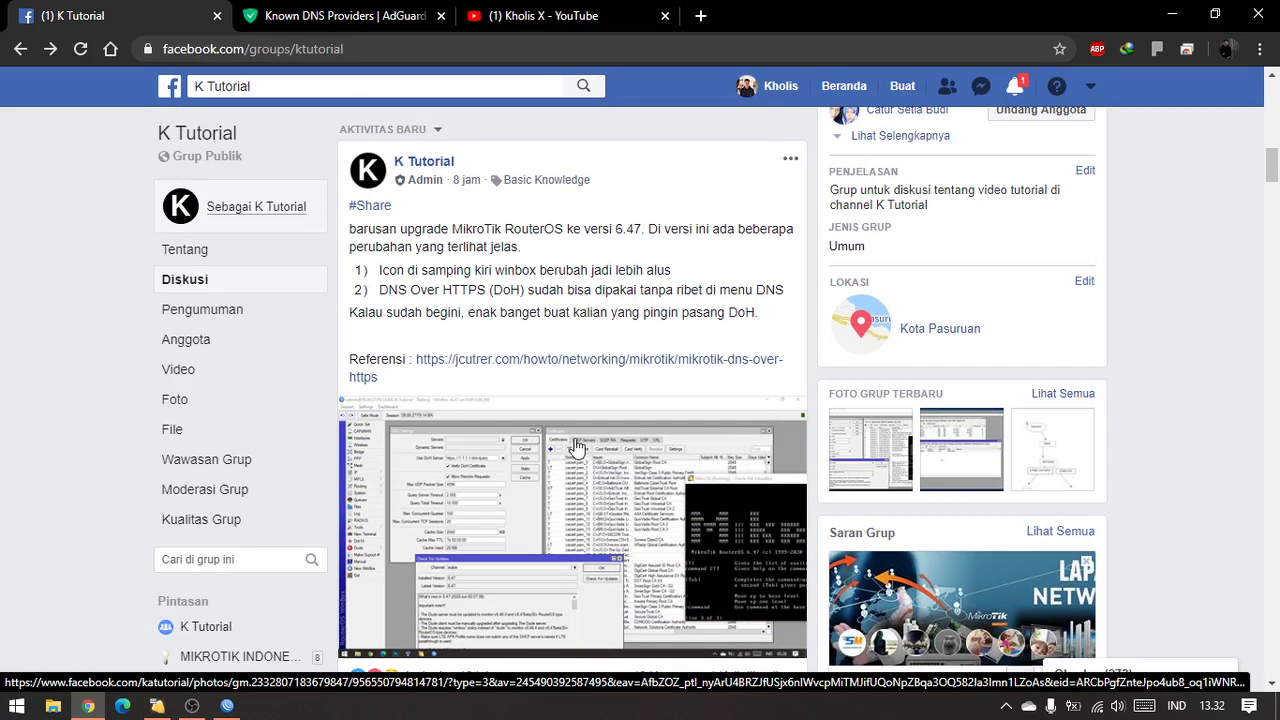
Step: Go back to AdGuard's Known DNS Providers page and look over the list of providers
{"action": "left_click", "coordinate": [345, 15]}
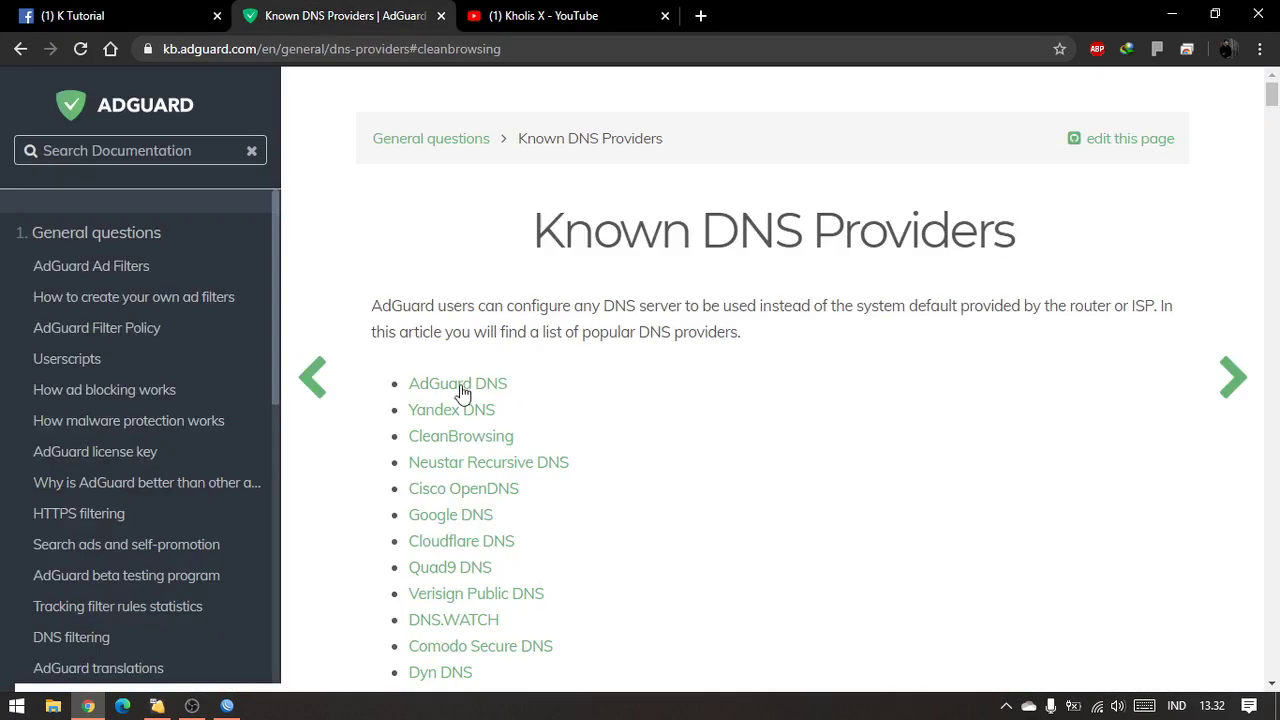
{"action": "left_click", "coordinate": [193, 706]}
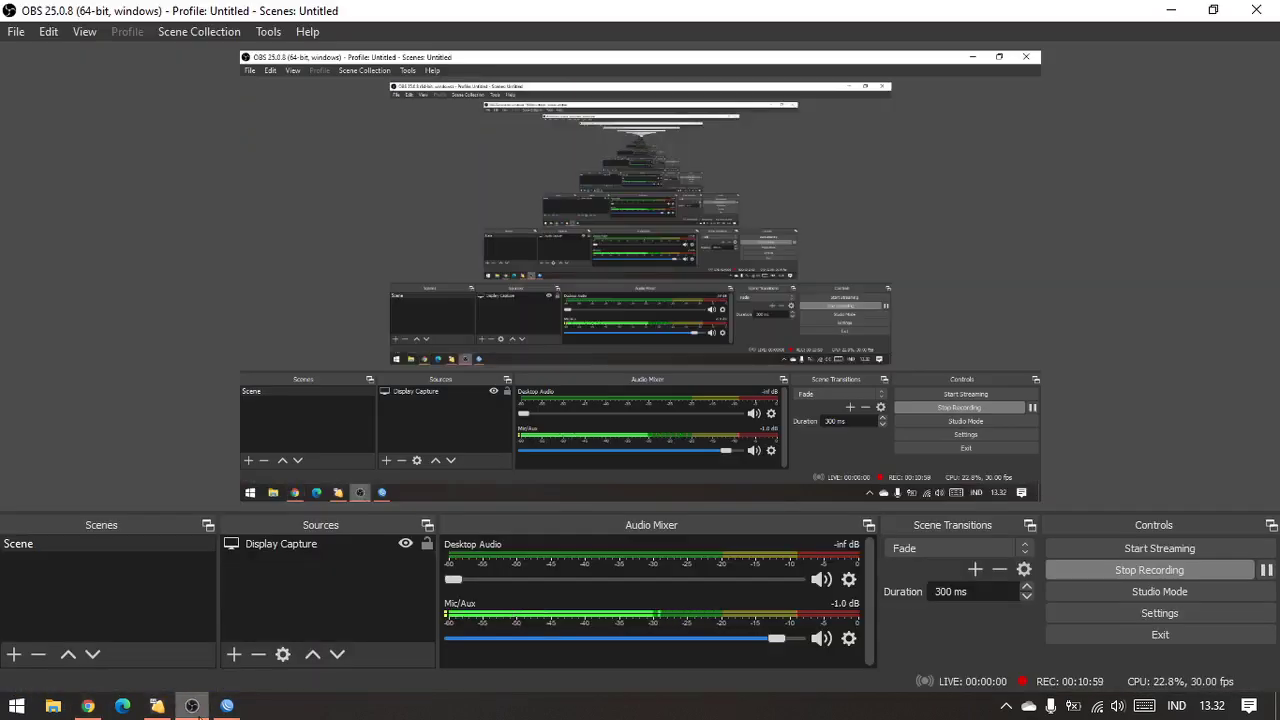
{"action": "left_click", "coordinate": [100, 706]}
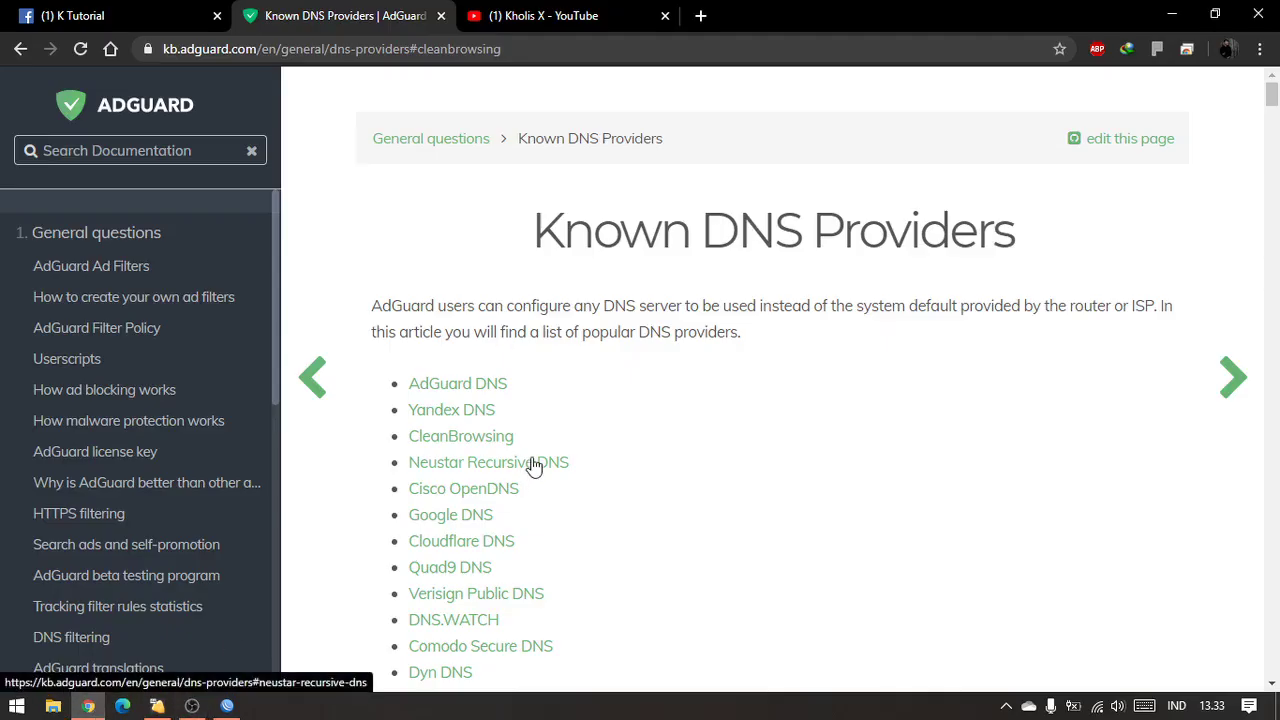
Step: Switch to WinBox and ping kholis.my.id from the terminal, stopping the ping after a few replies
{"action": "left_click", "coordinate": [227, 706]}
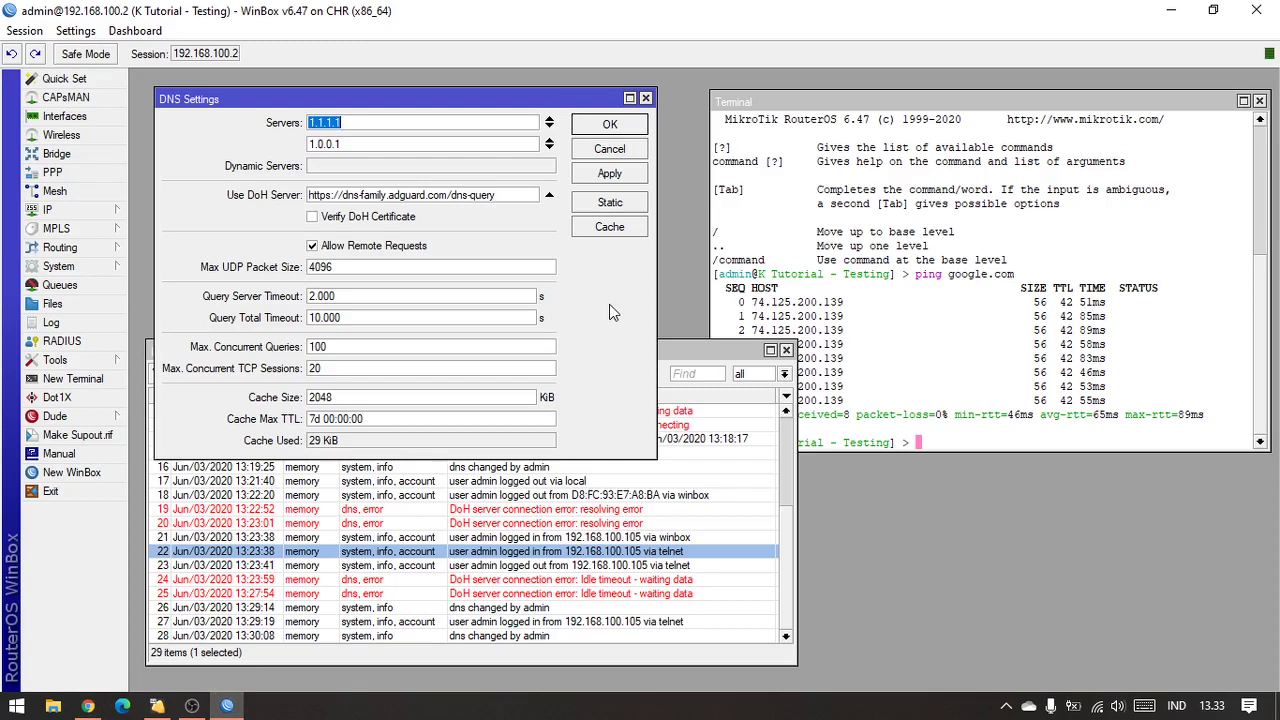
{"action": "left_click", "coordinate": [932, 319]}
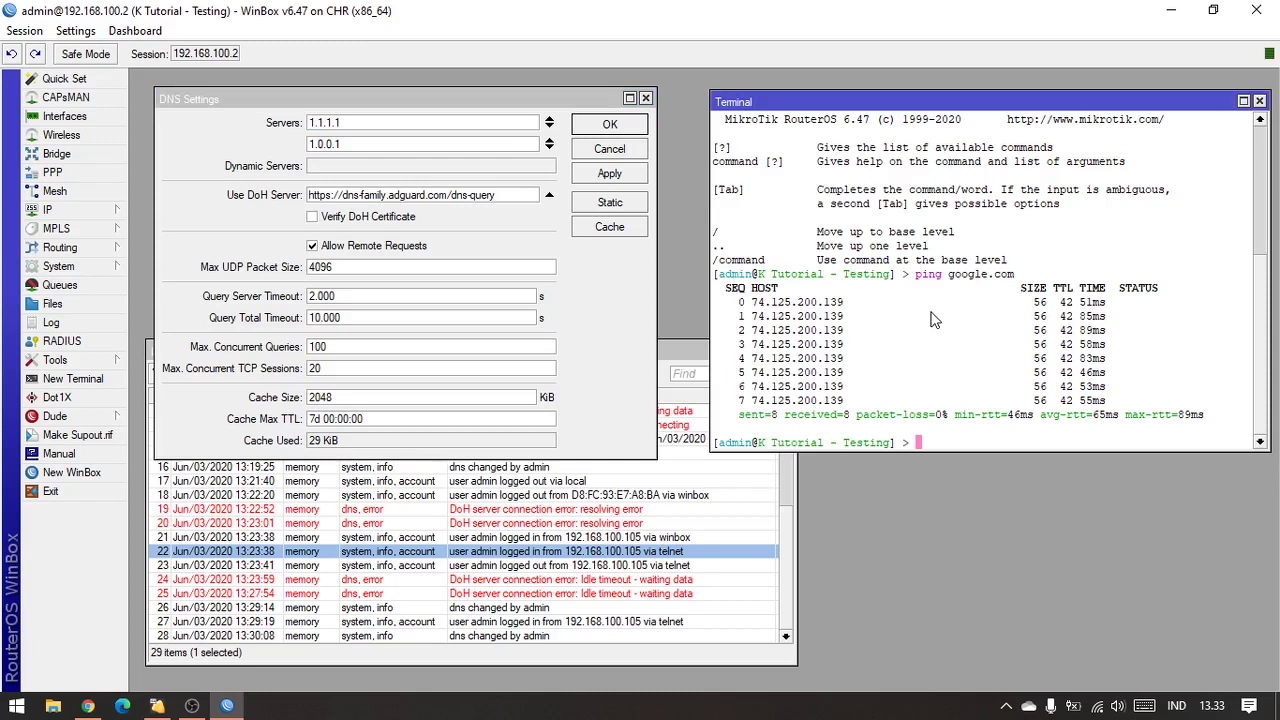
{"action": "type", "text": "ping kholis.my.id"}
{"action": "key", "text": "Return"}
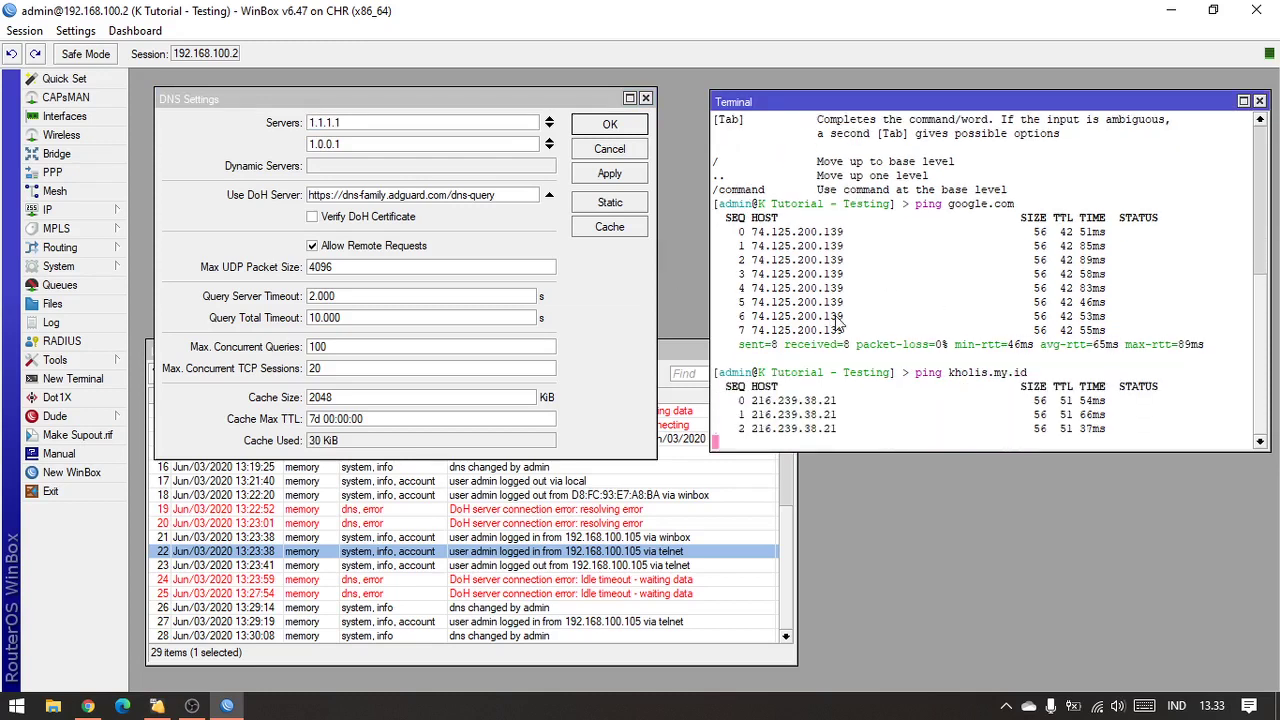
{"action": "key", "text": "ctrl+c"}
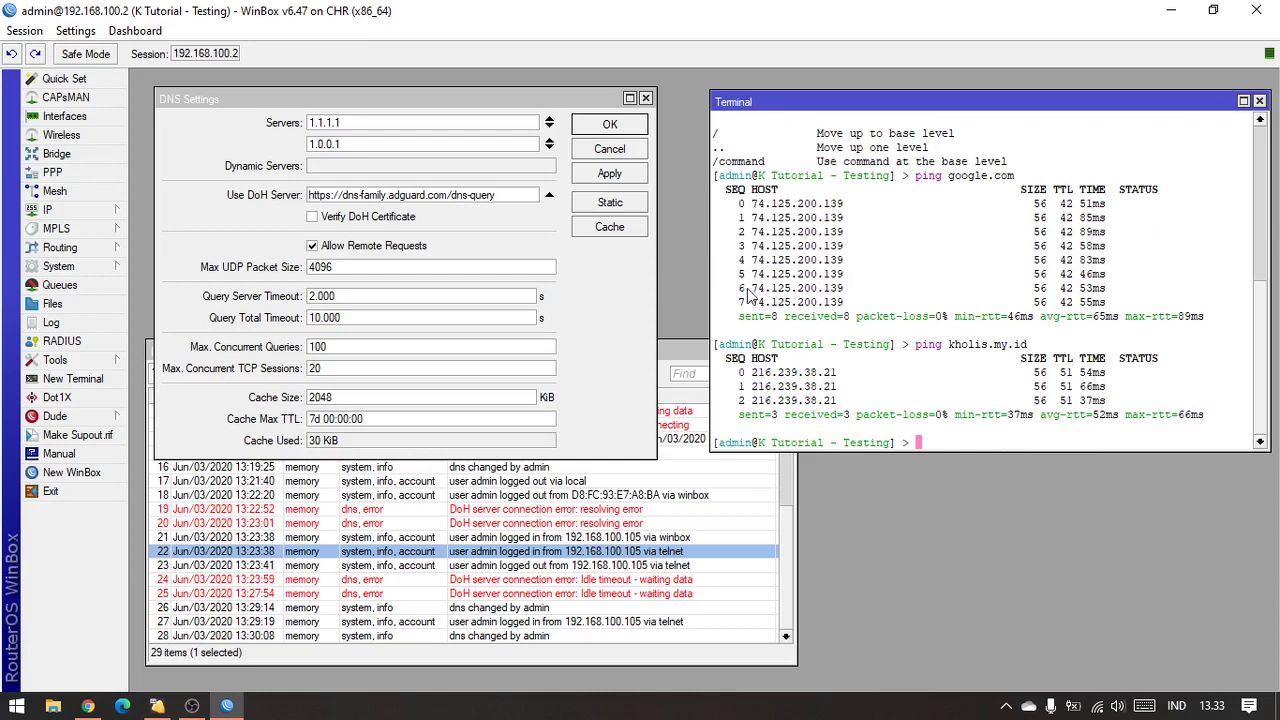
Step: Open the DNS cache from the DNS settings, try to flush its entries and close the cache window
{"action": "left_click", "coordinate": [643, 314]}
{"action": "left_click", "coordinate": [622, 230]}
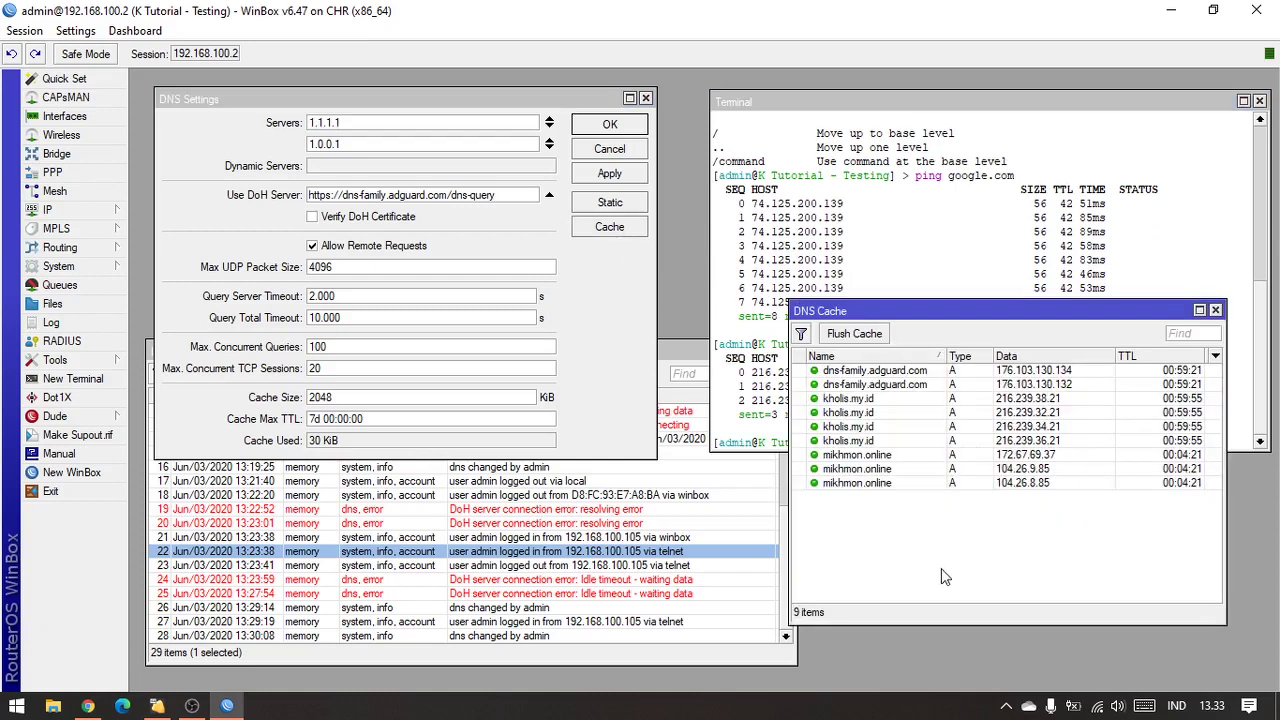
{"action": "left_click", "coordinate": [868, 337]}
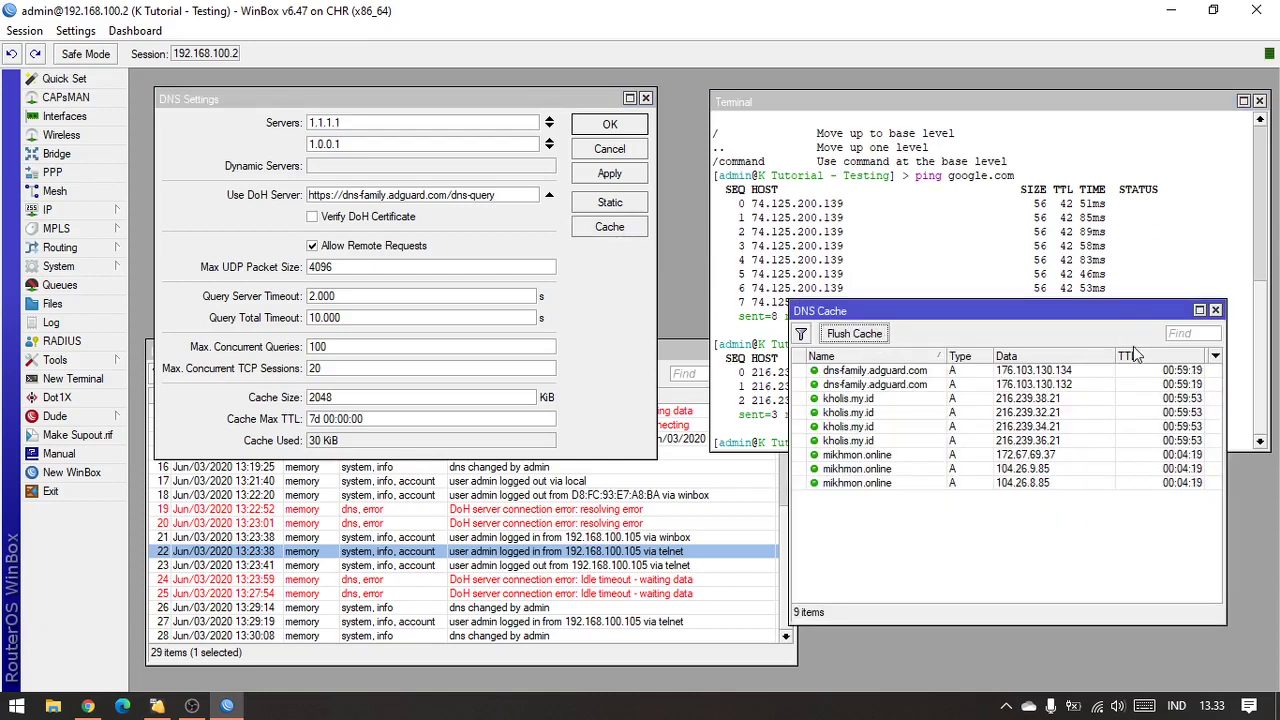
{"action": "left_click", "coordinate": [1215, 310]}
{"action": "left_click", "coordinate": [193, 708]}
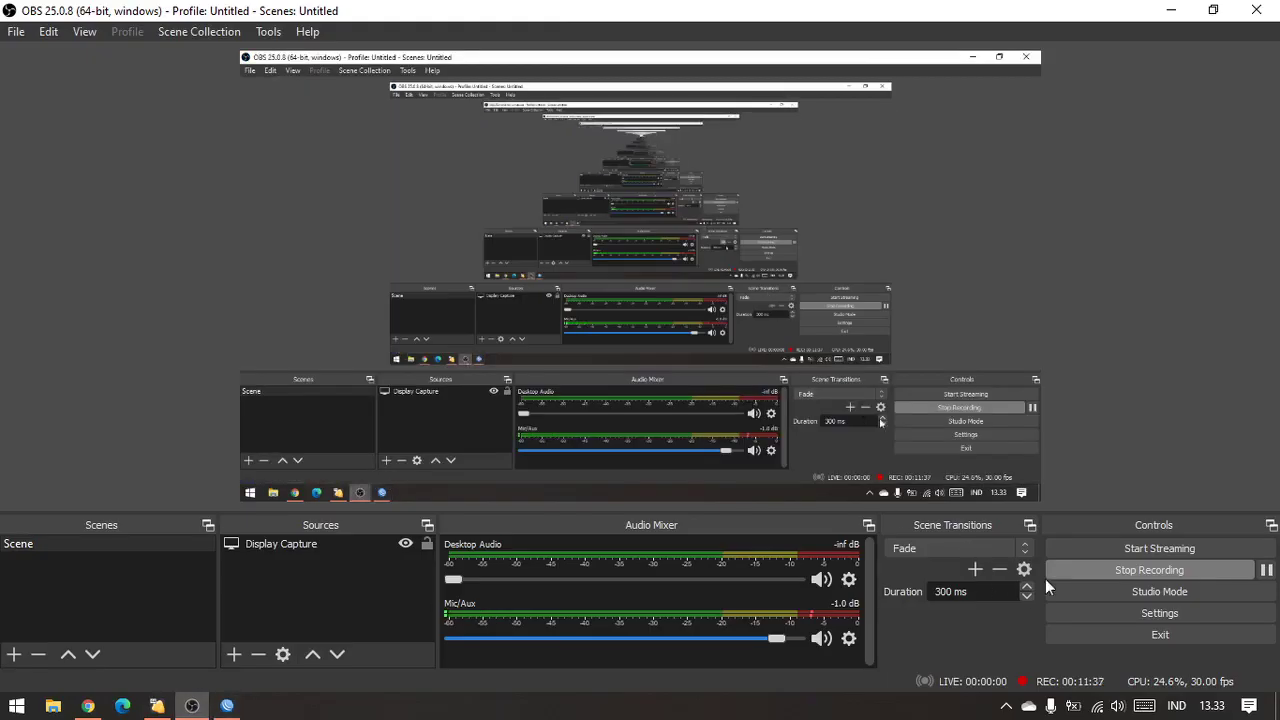